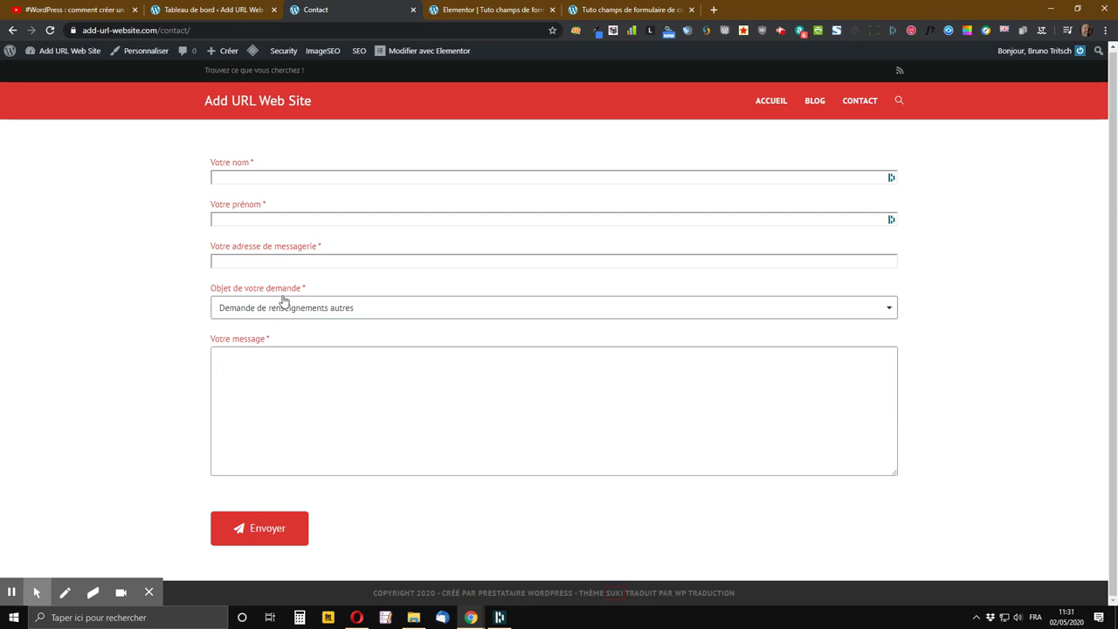
On the live Contact page, inspect the request subject choices and select "Me vendre quelque chose" to check the form's reaction
click(312, 310)
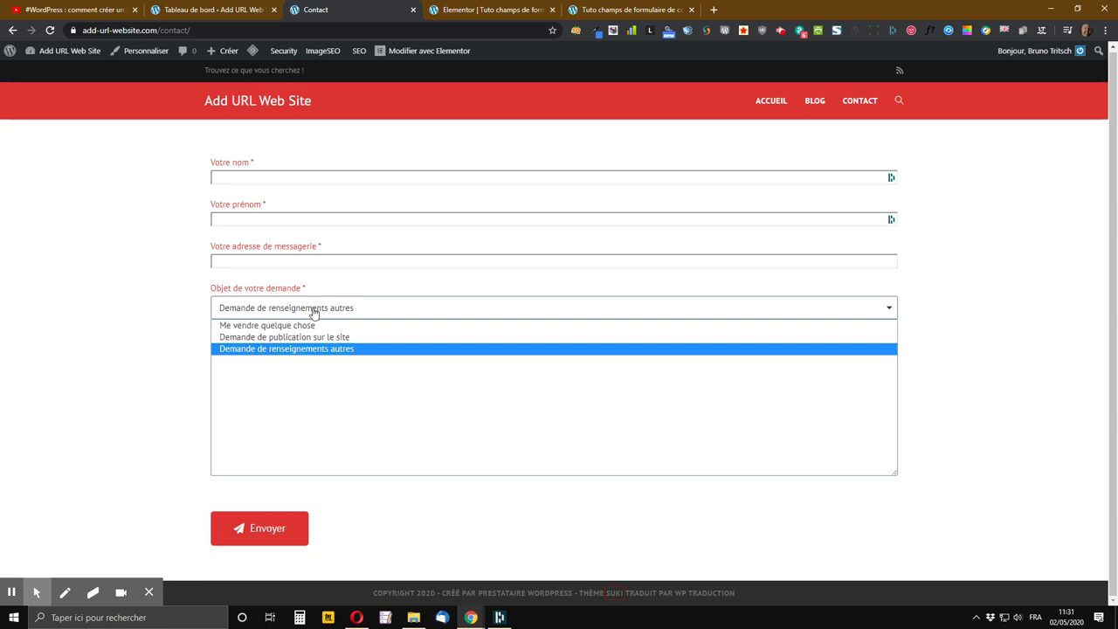
click(272, 349)
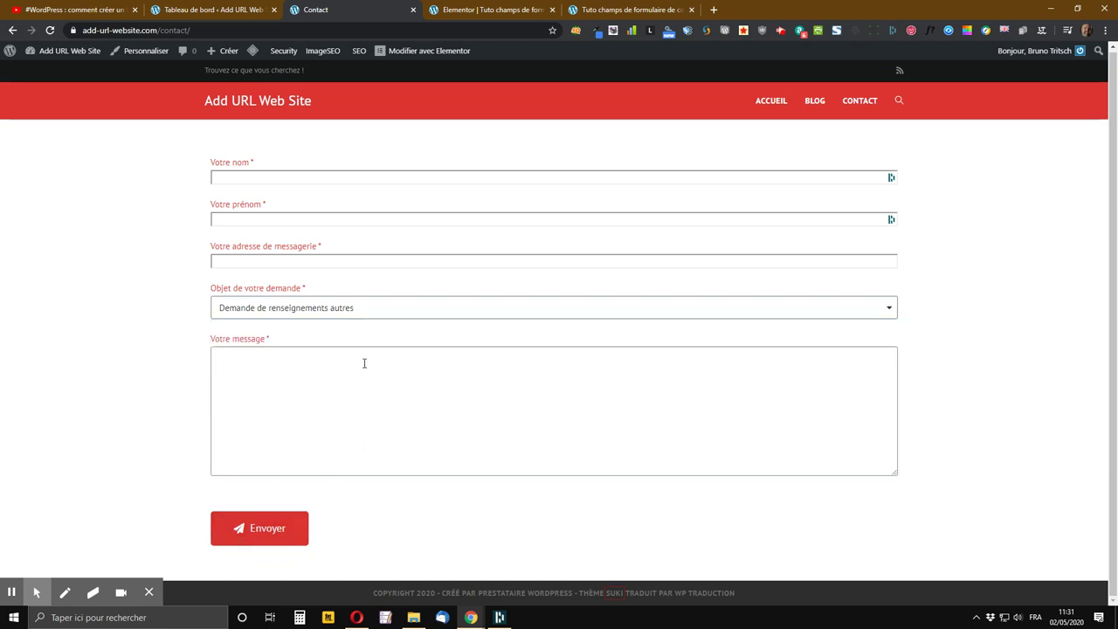
click(339, 313)
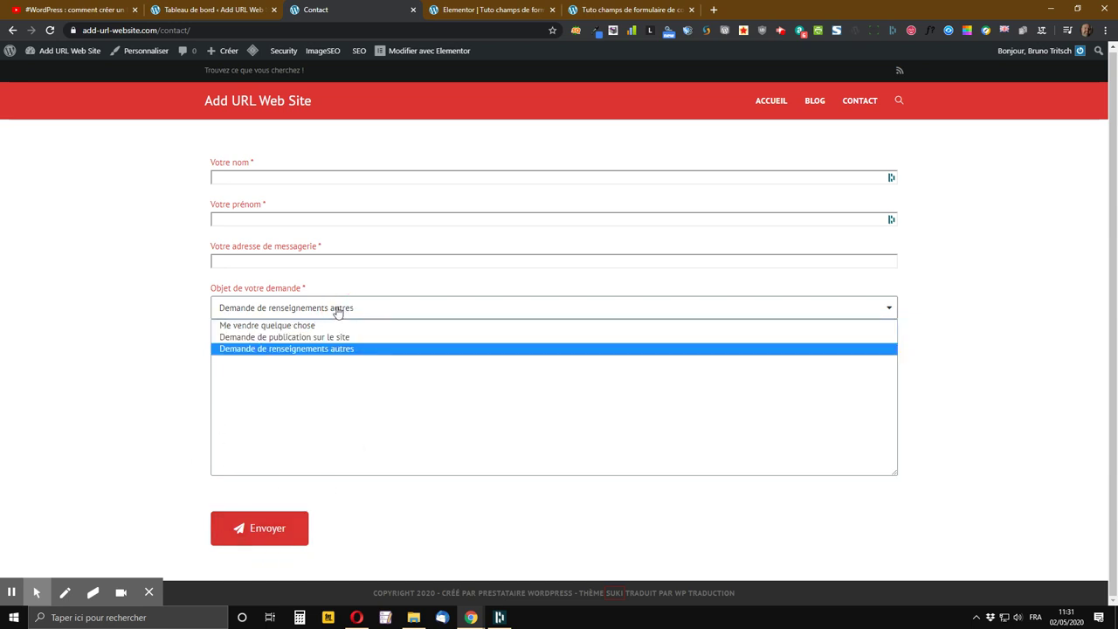
click(279, 329)
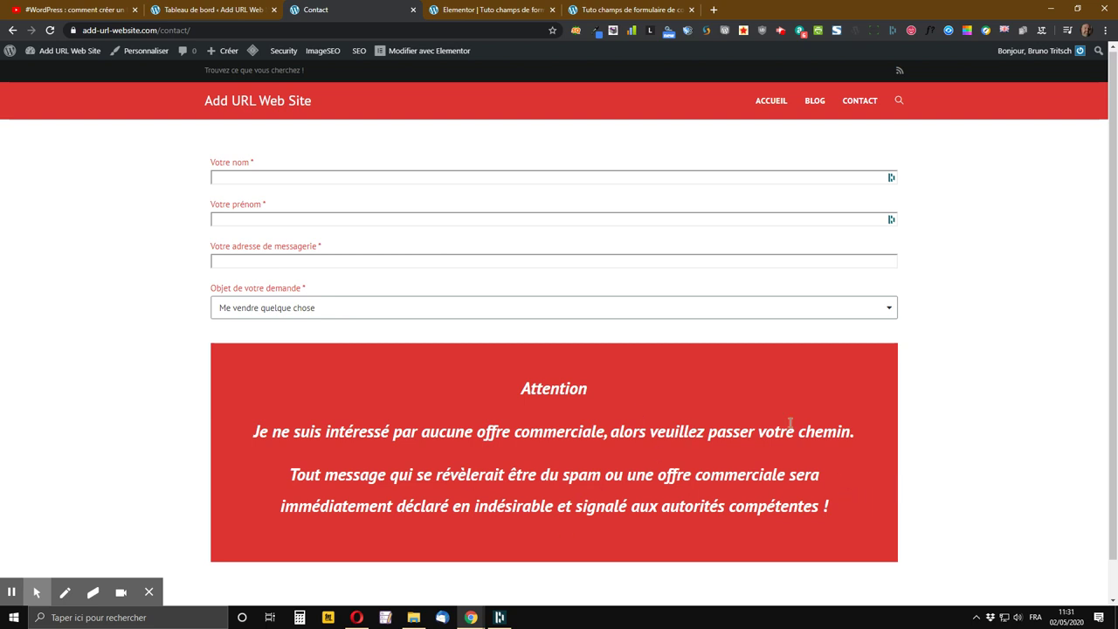
Switch the request subject to "Demande de publication sur le site" and look through the content shown for that choice
click(323, 307)
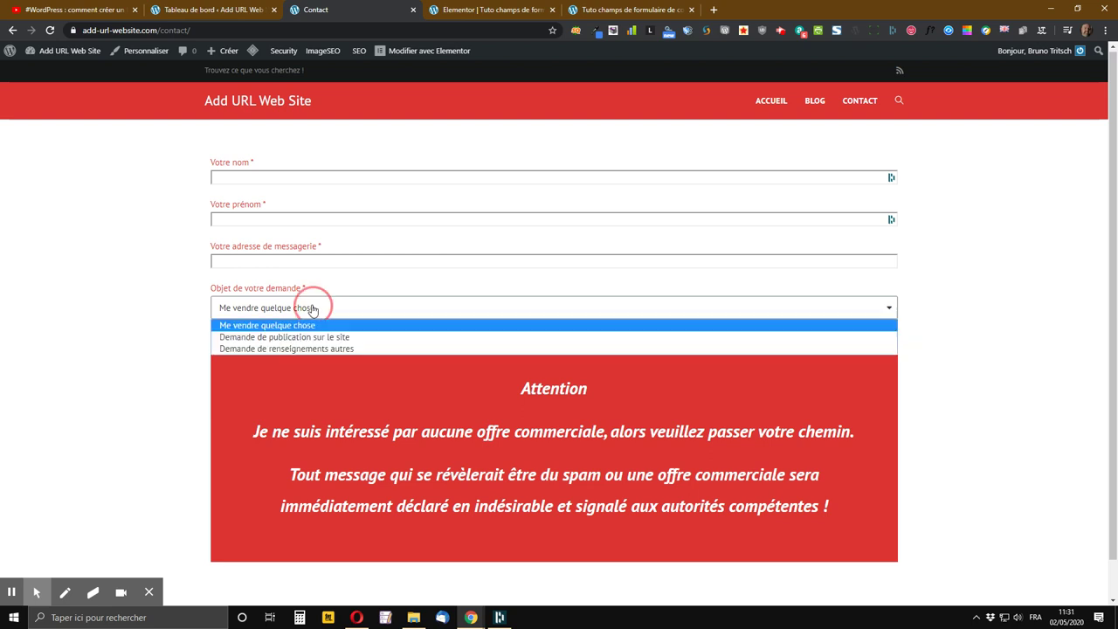
click(244, 338)
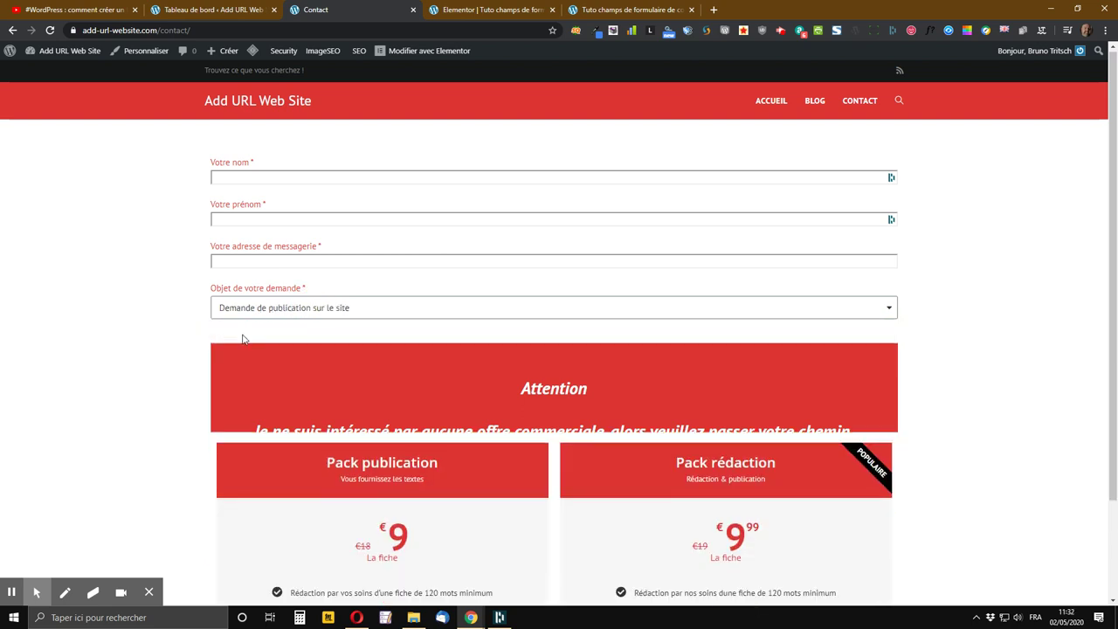
scroll(288, 327, down, 2)
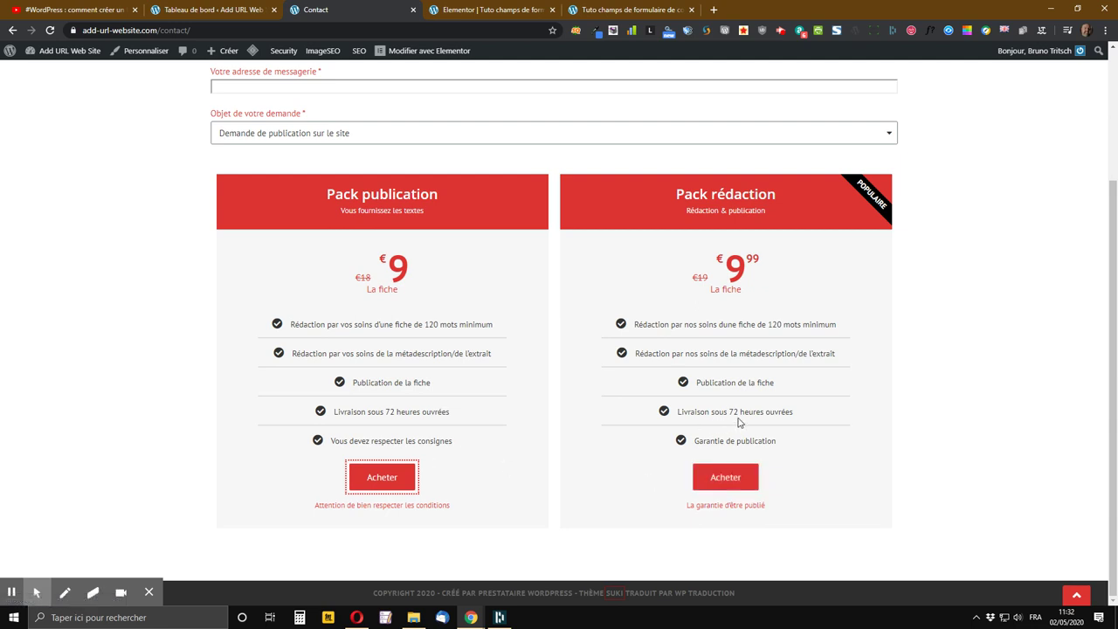
Set the request subject back to "Demande de renseignements autres" to check the form for that choice
scroll(391, 350, up, 2)
click(388, 317)
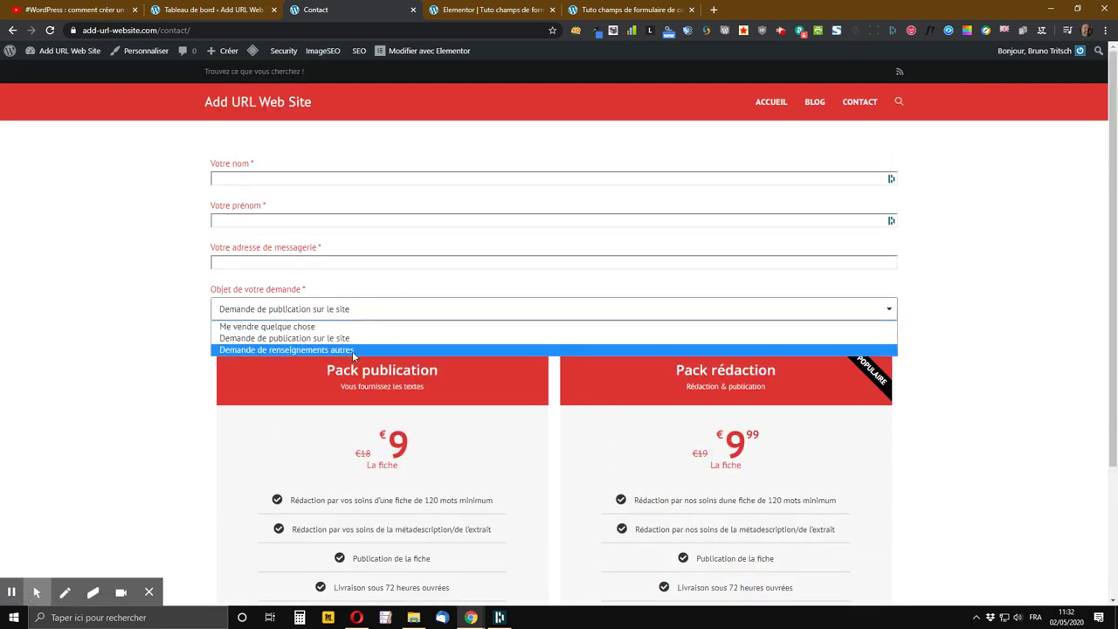
click(343, 352)
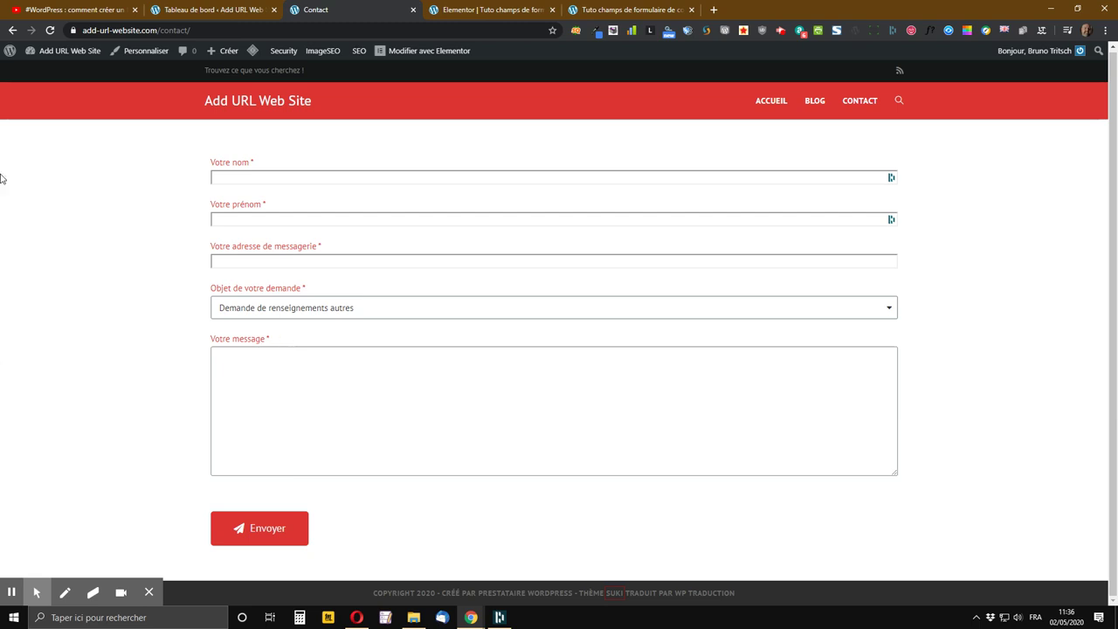
Read the description and links of the YouTube tutorial on creating a contact form with Piotnet Addons For Elementor
click(72, 8)
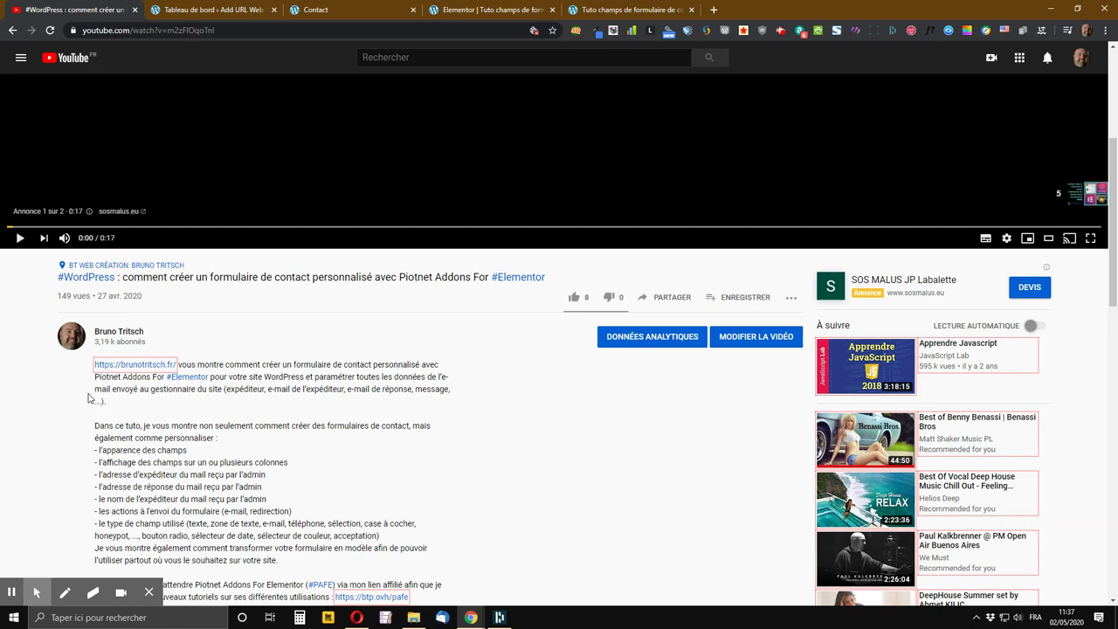
scroll(123, 398, down, 1)
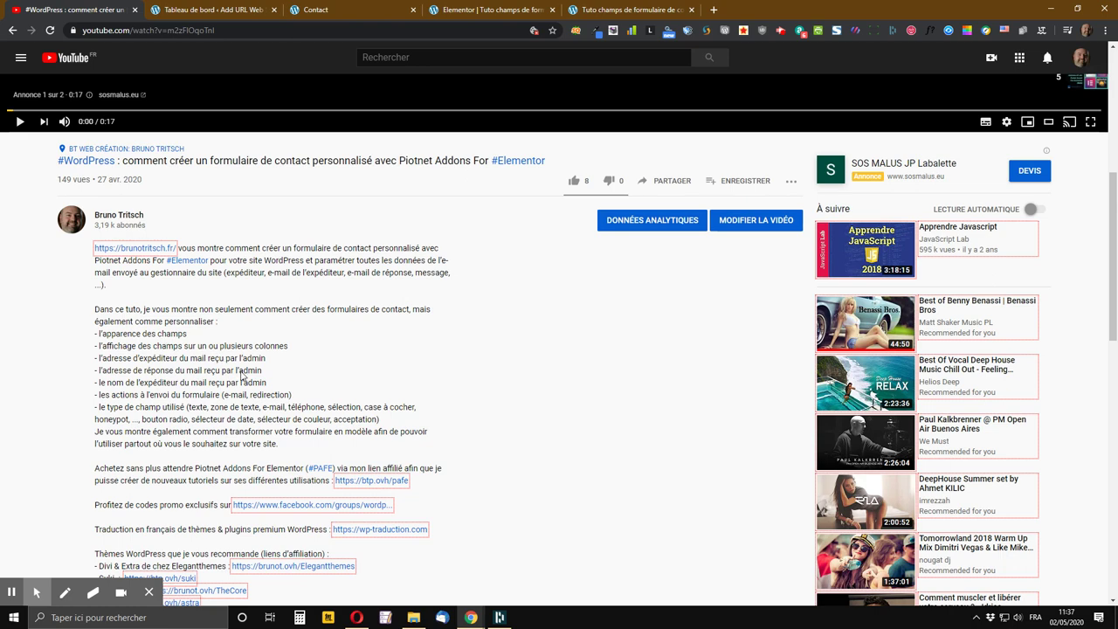
scroll(225, 374, down, 1)
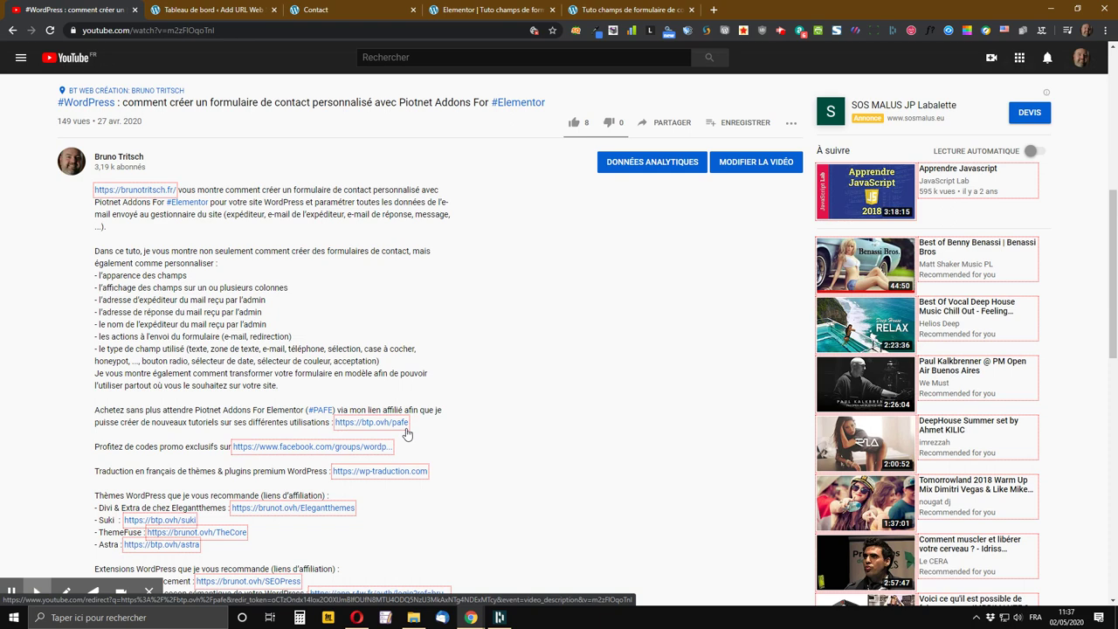
scroll(55, 399, down, 2)
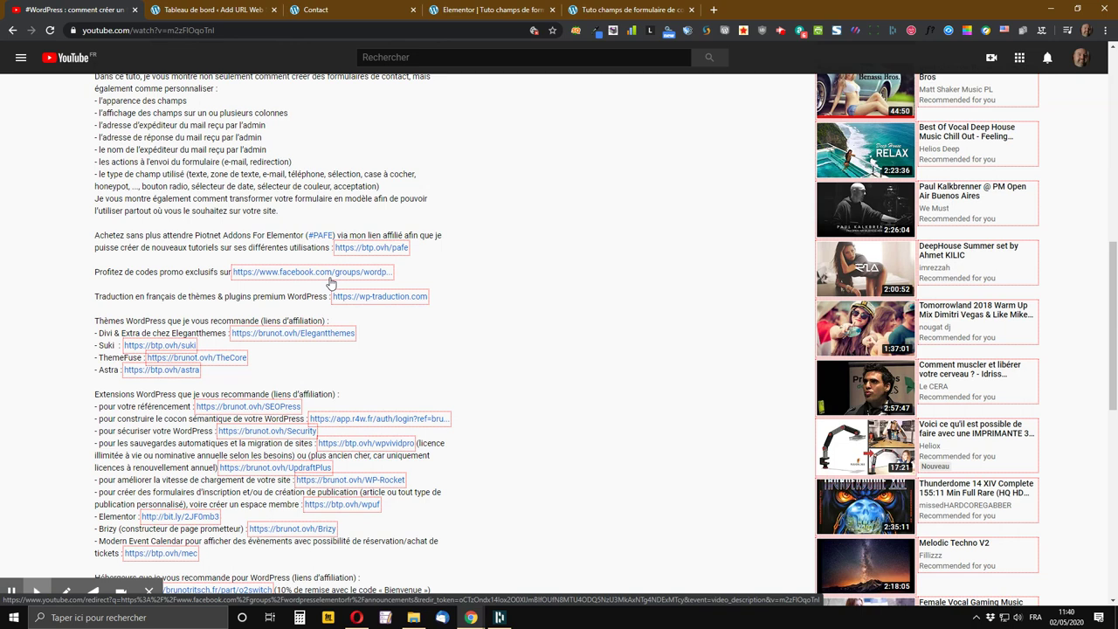
In the preview of the tutorial form page, test each "Objet de votre demande" option, ending on "Me vendre quelque chose"
click(343, 10)
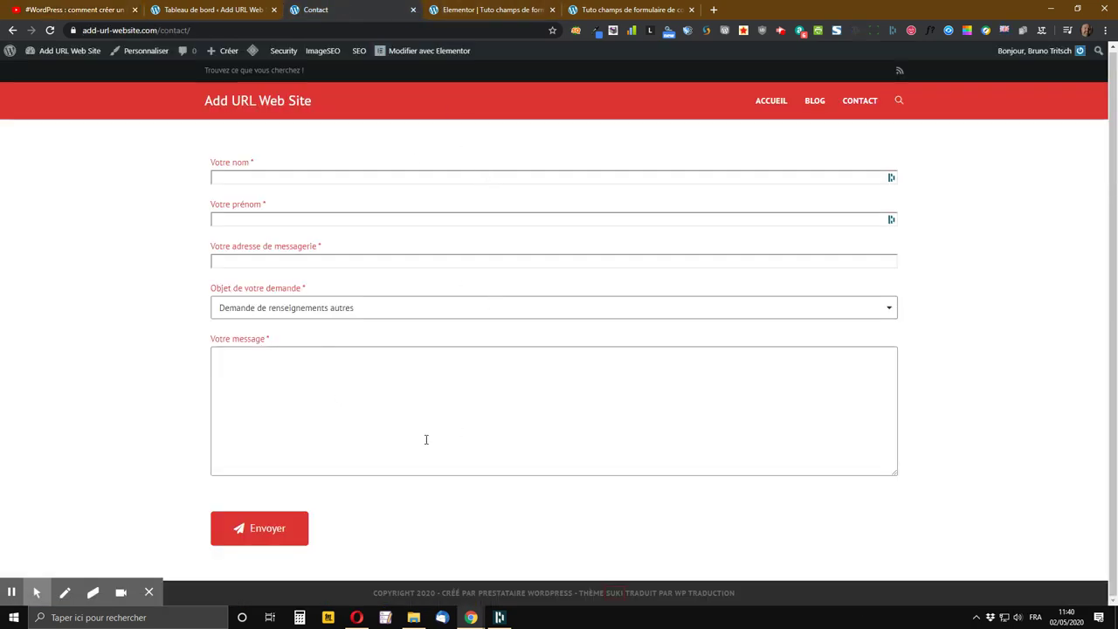
click(643, 8)
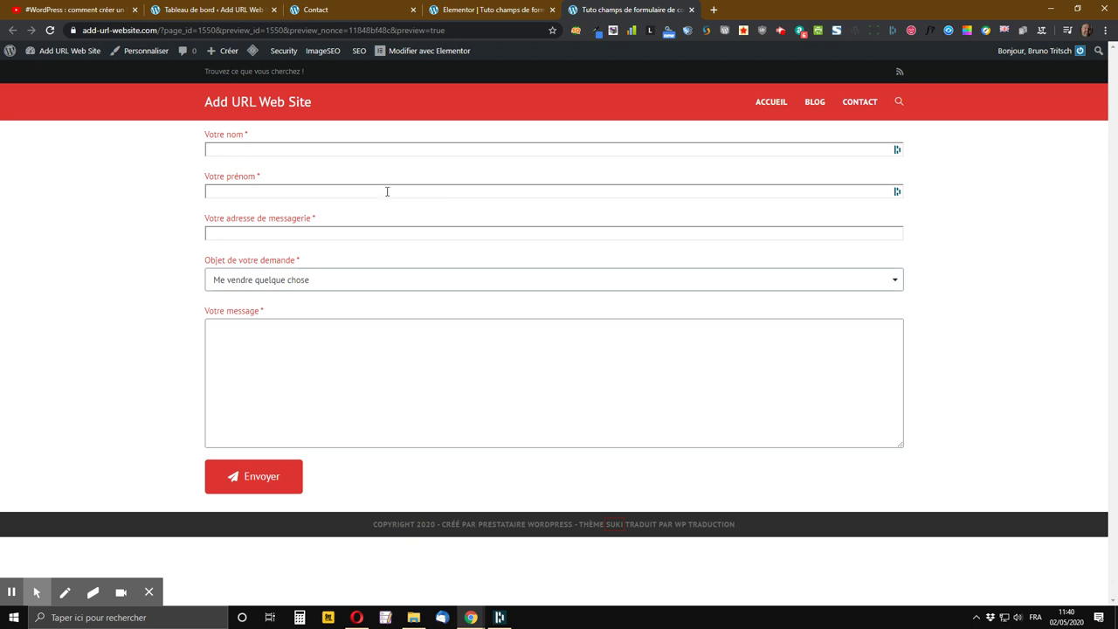
click(427, 285)
click(400, 308)
click(369, 282)
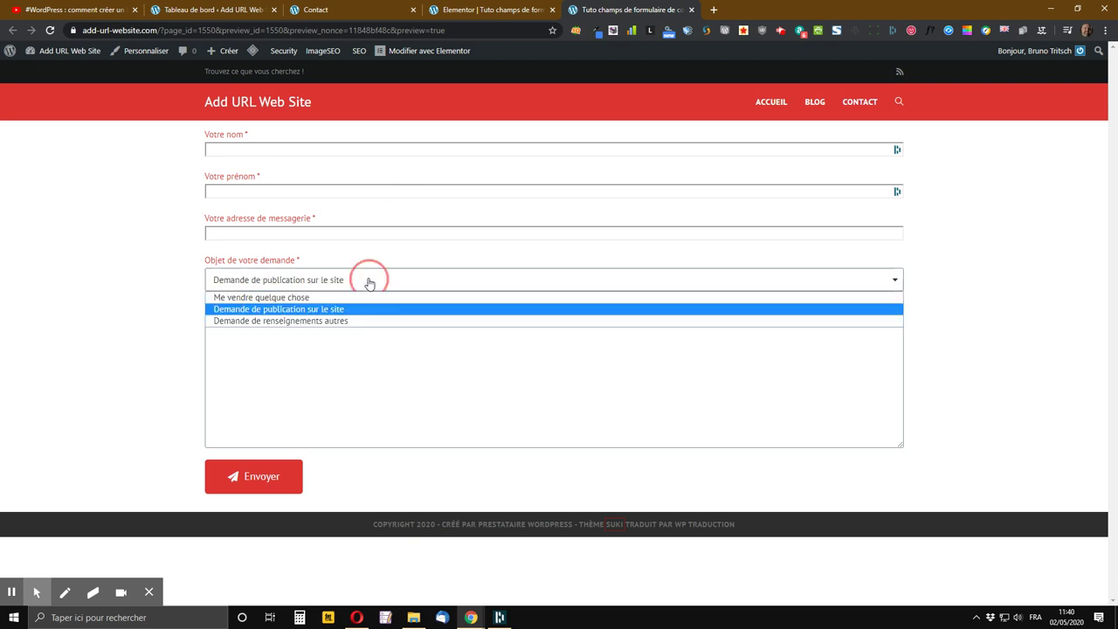
click(352, 320)
click(352, 278)
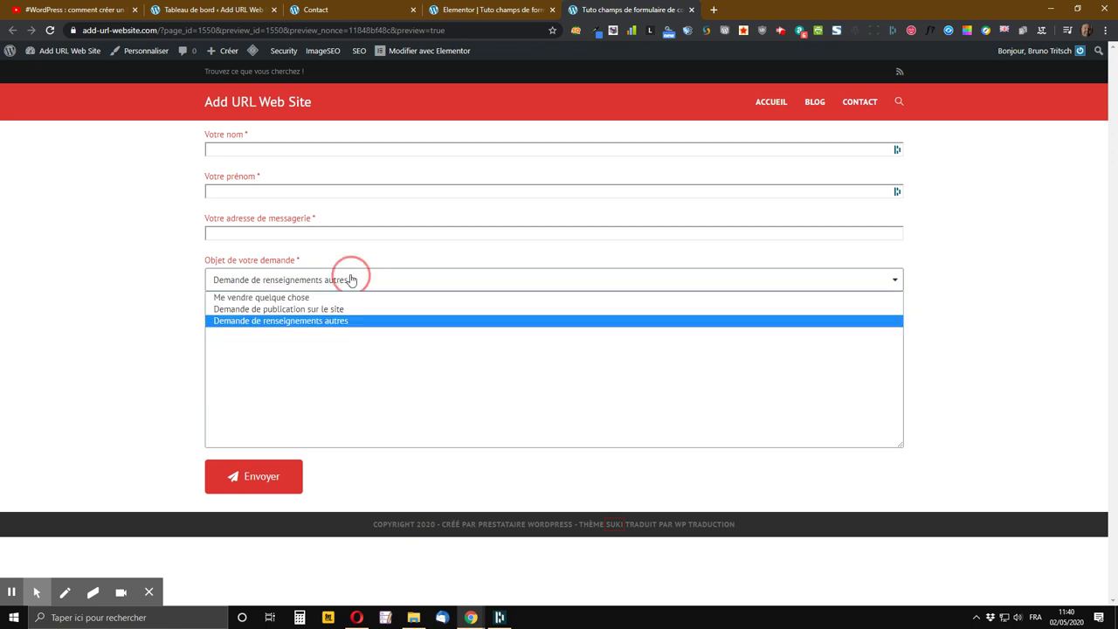
click(340, 320)
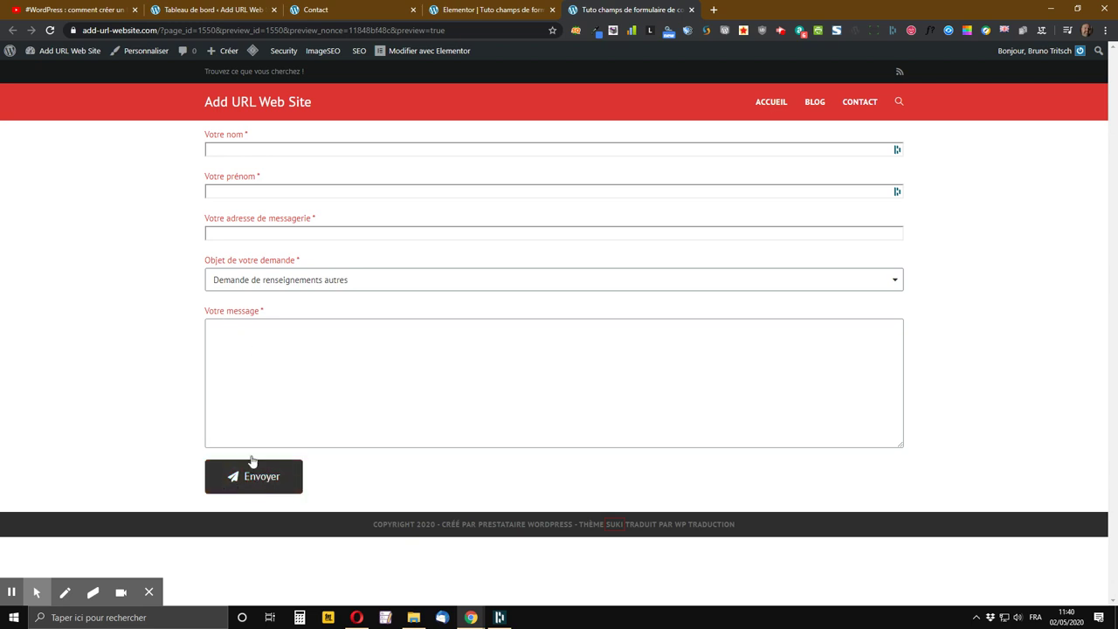
click(264, 284)
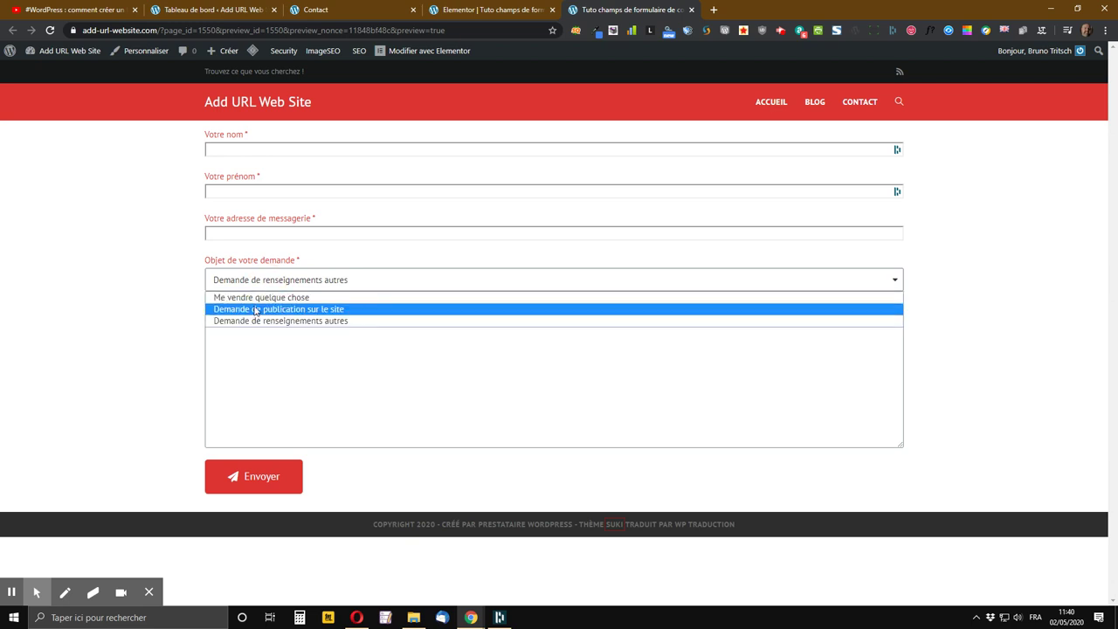
click(294, 296)
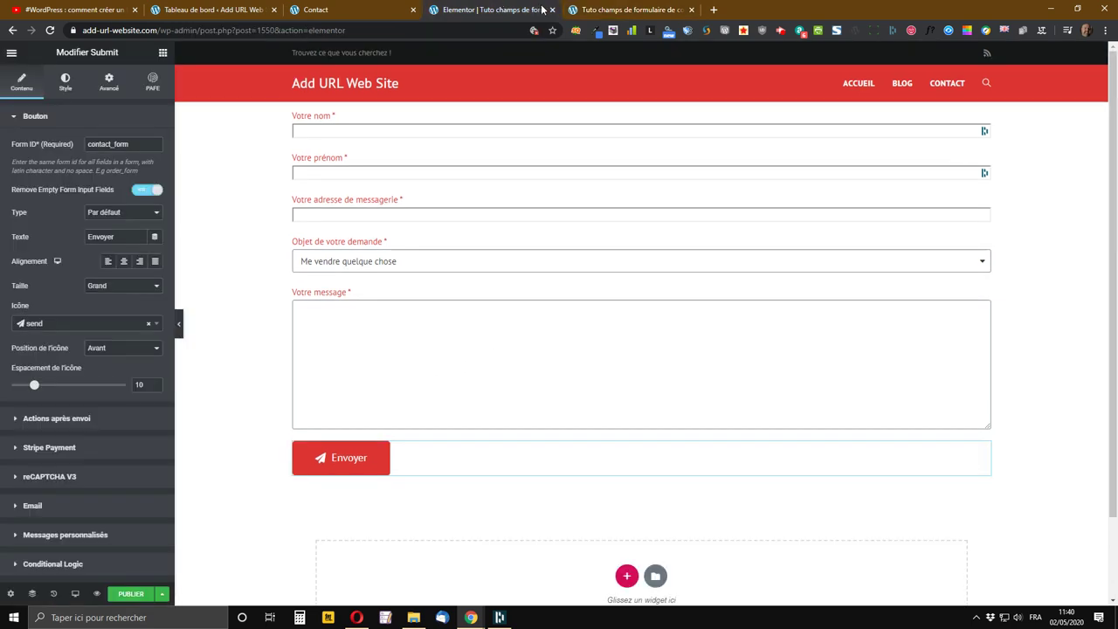
In the Elementor editor, enable Conditional Logic on the Envoyer submit button and expand its first condition
click(499, 9)
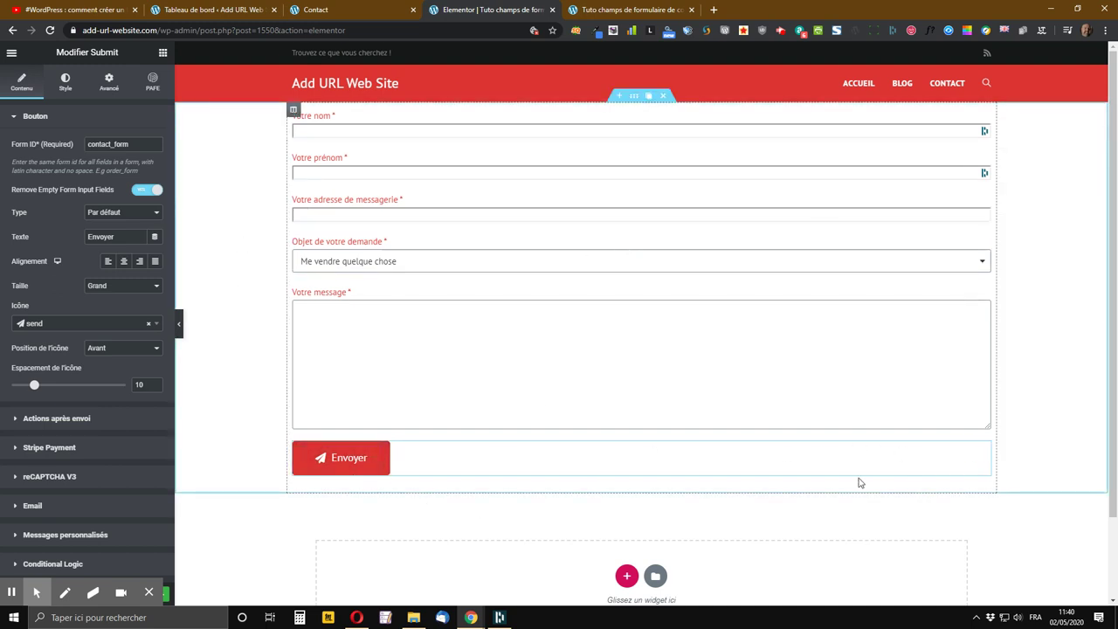
mouse_move(983, 452)
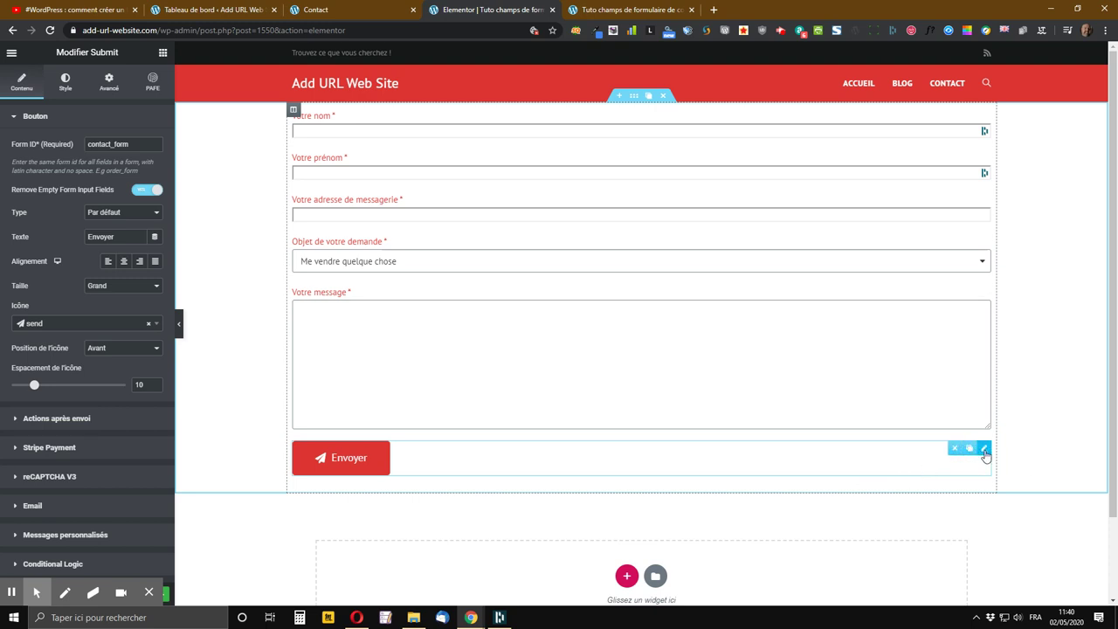
right_click(987, 453)
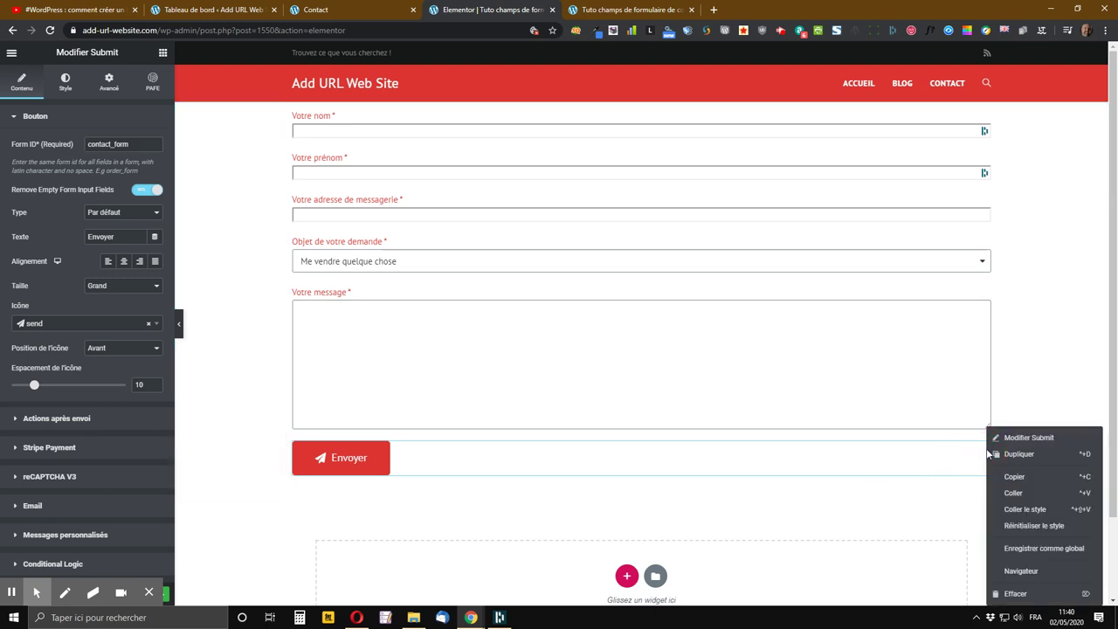
click(1006, 437)
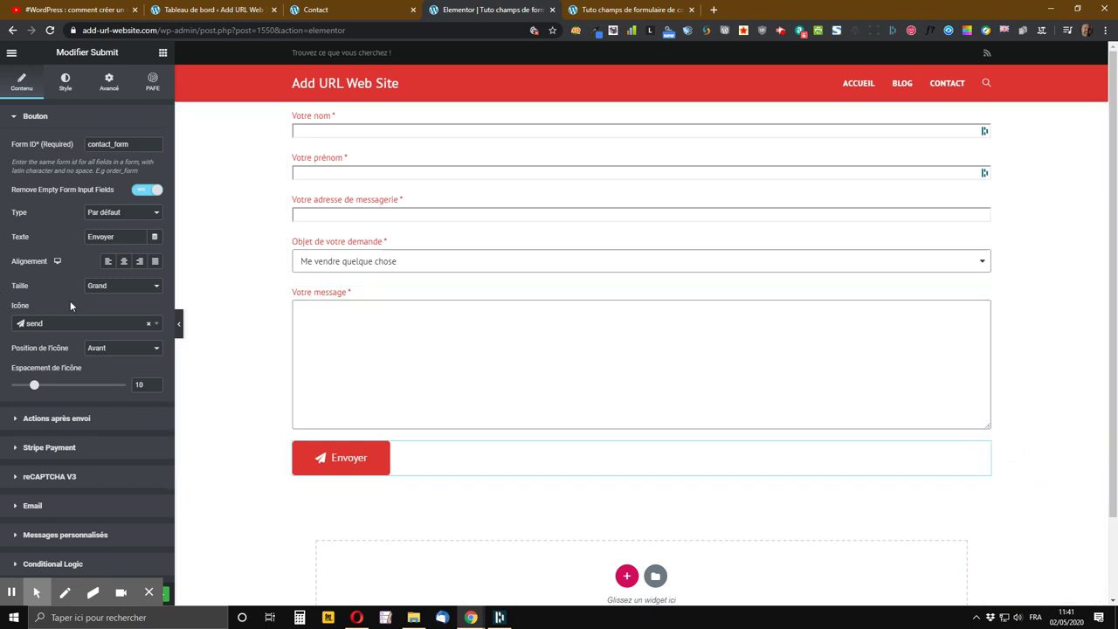
click(48, 564)
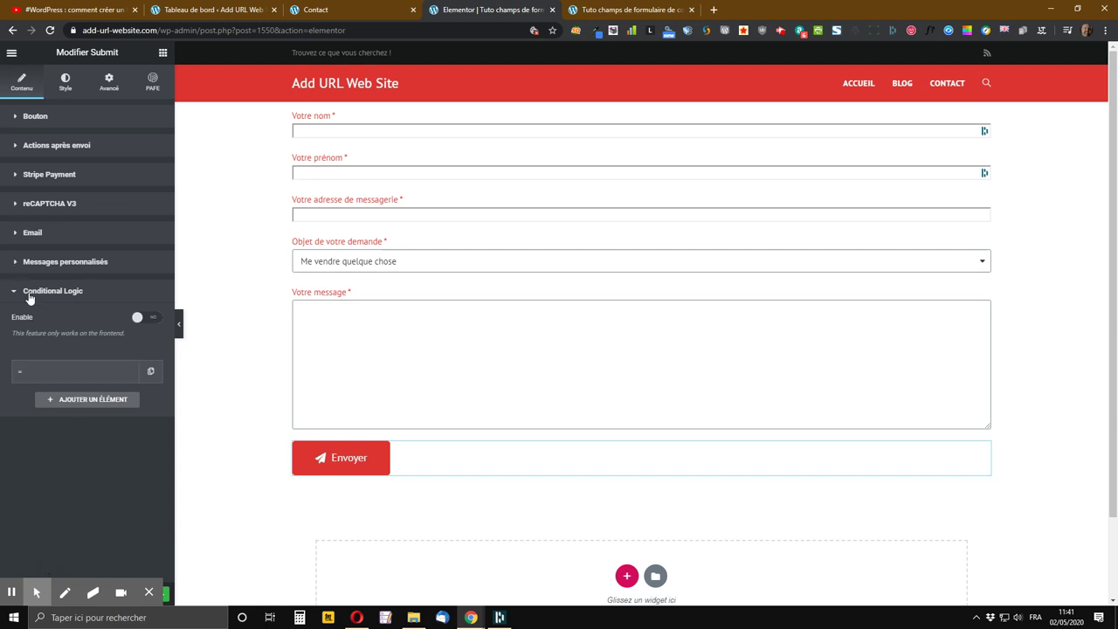
click(140, 318)
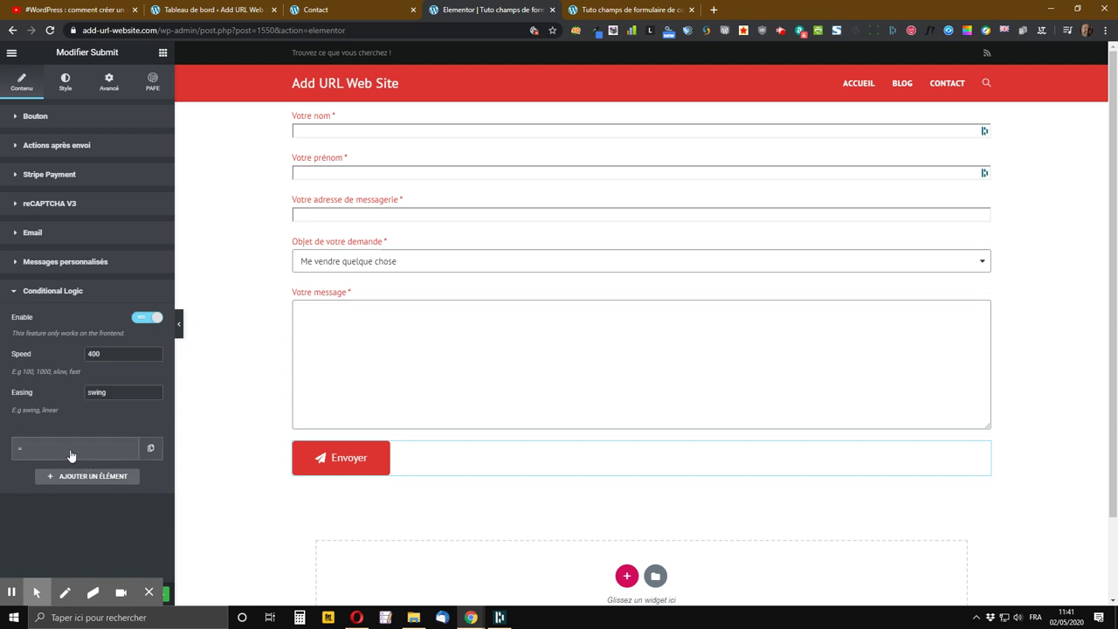
click(132, 449)
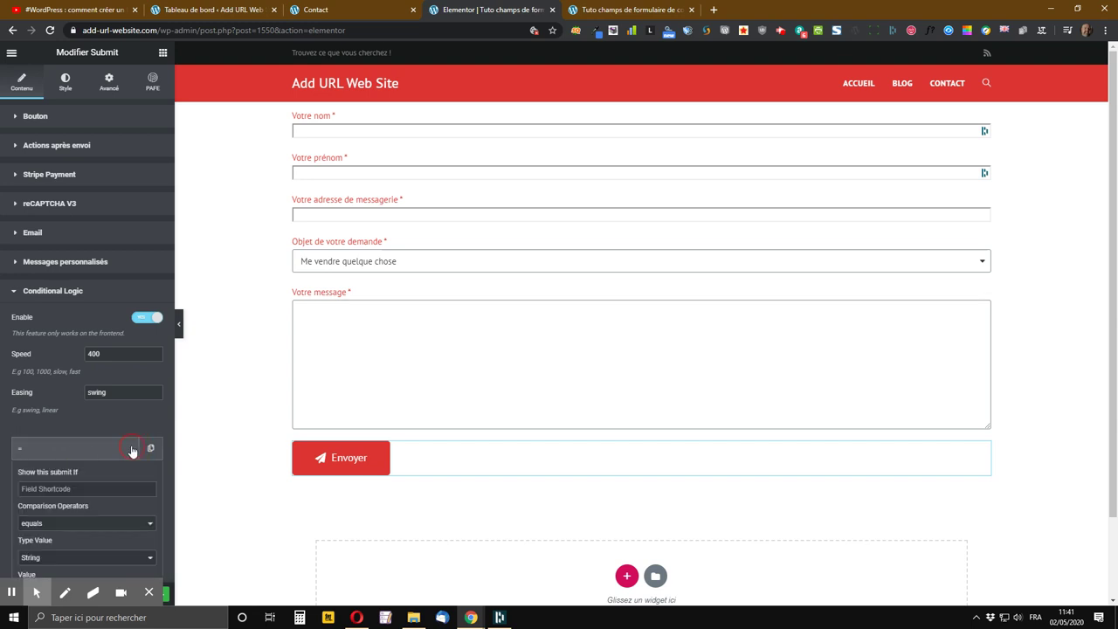
scroll(129, 454, down, 1)
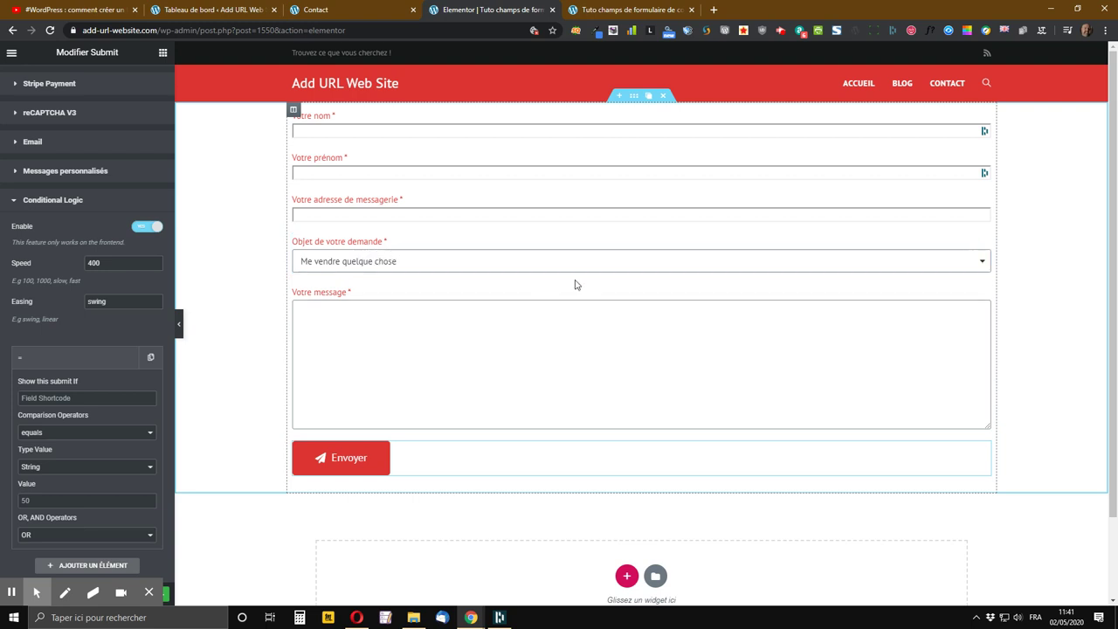
Open the settings of the "Objet de votre demande" field and copy its shortcode [field id="objet"]
right_click(984, 241)
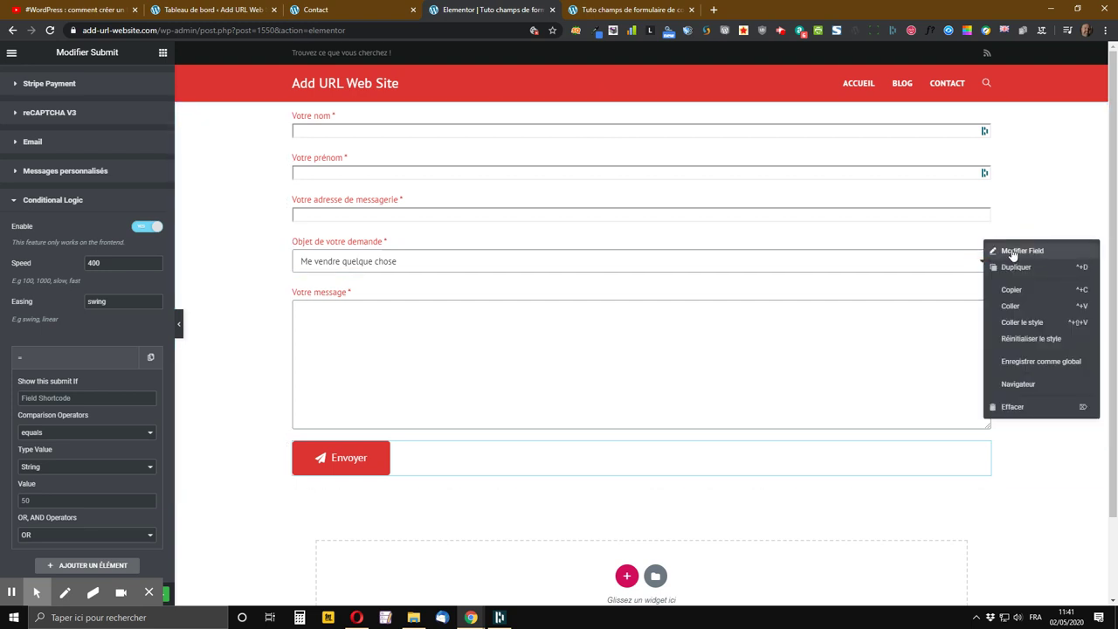
click(1015, 251)
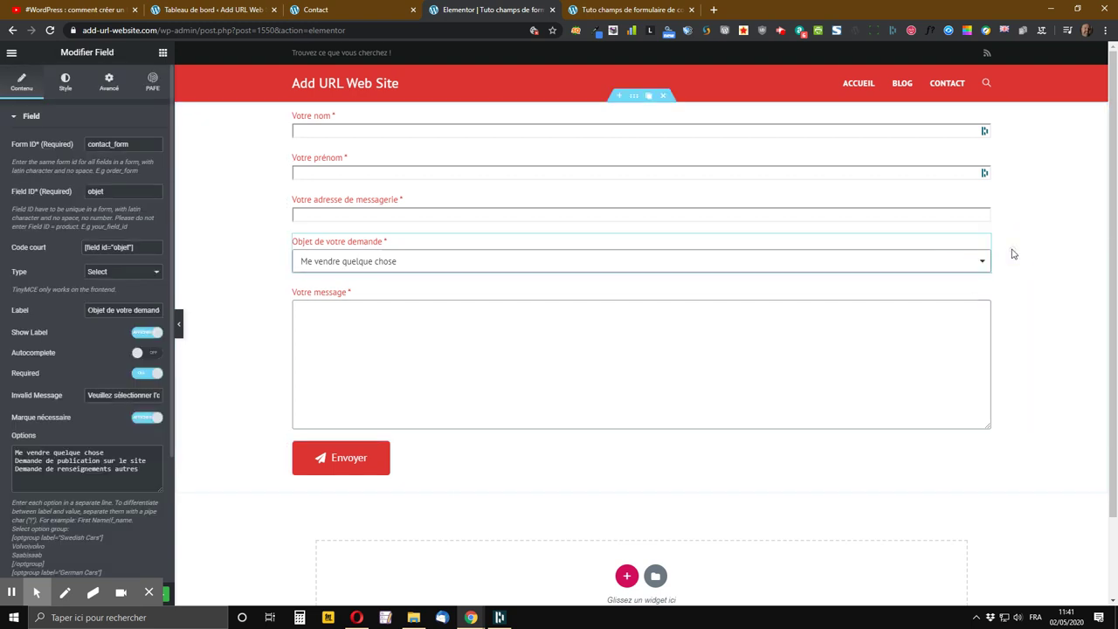
click(99, 249)
key(ctrl+c)
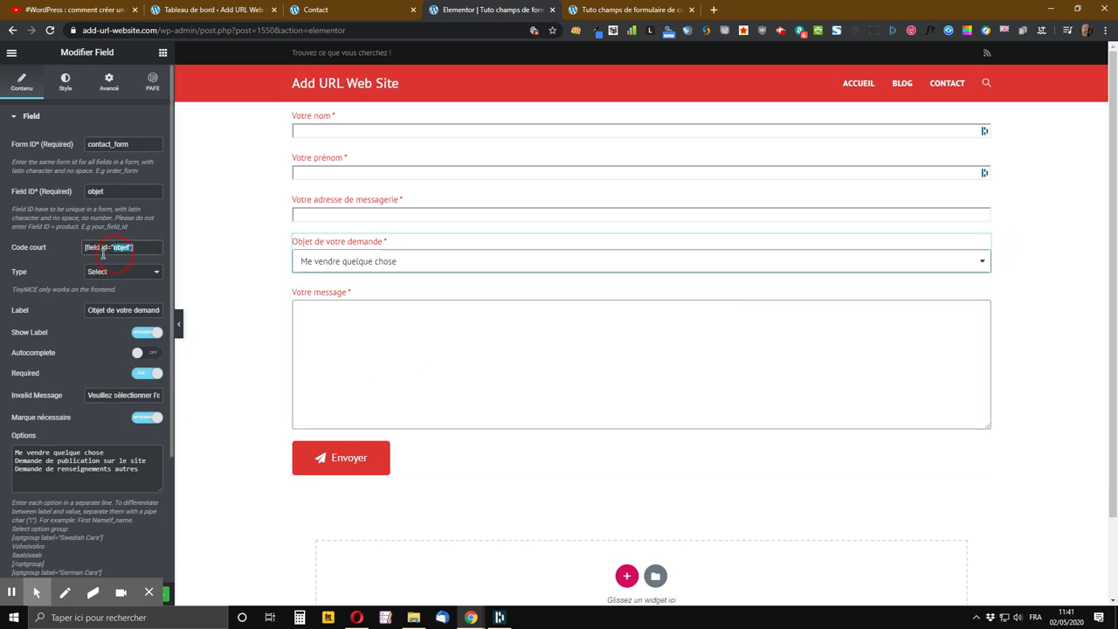
right_click(106, 252)
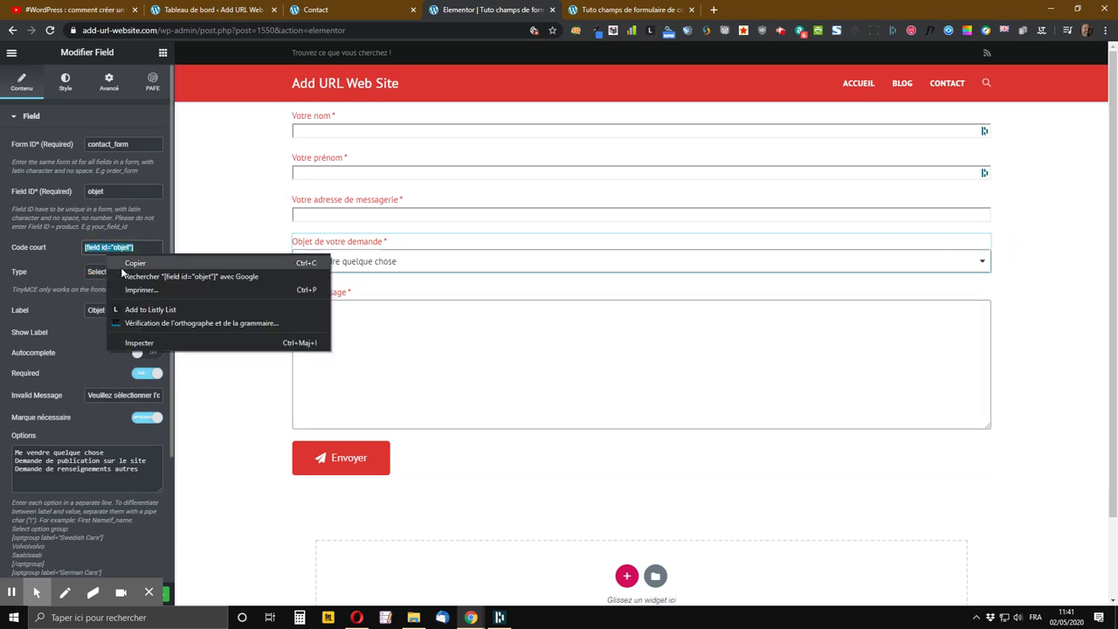
click(131, 262)
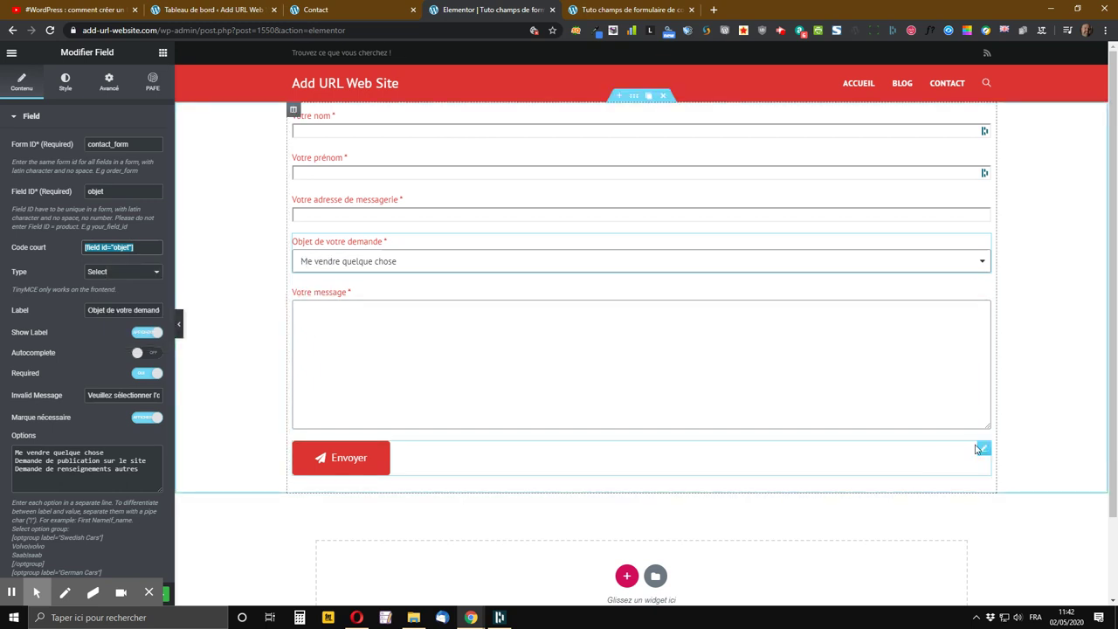
Set the Envoyer submit button's condition to check [field id="objet"] with the equals operator, and save the draft
right_click(985, 449)
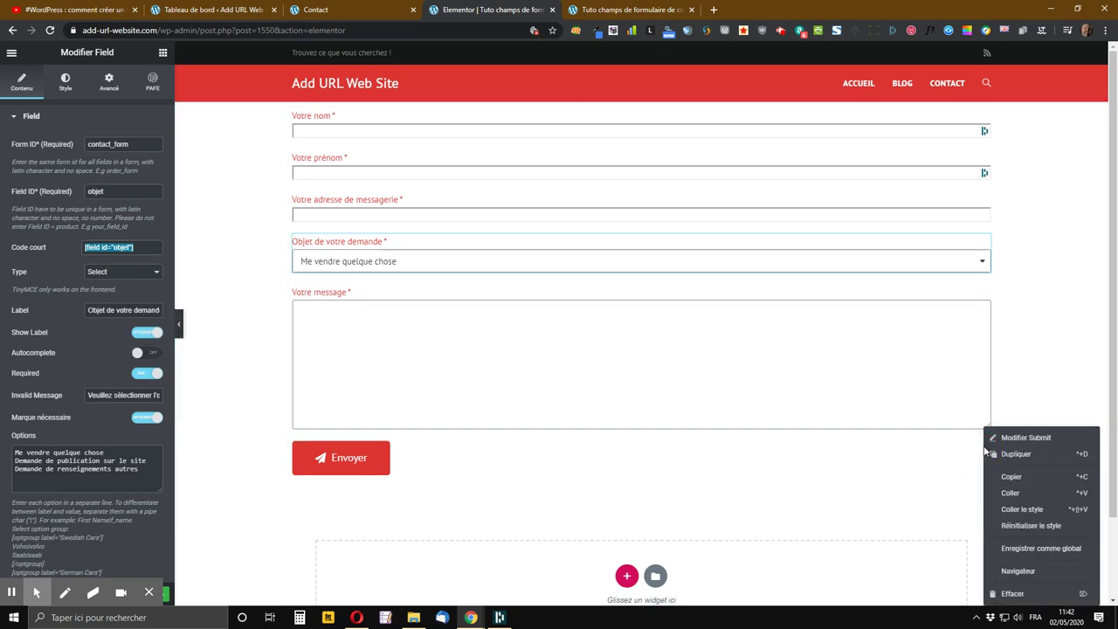
click(1029, 439)
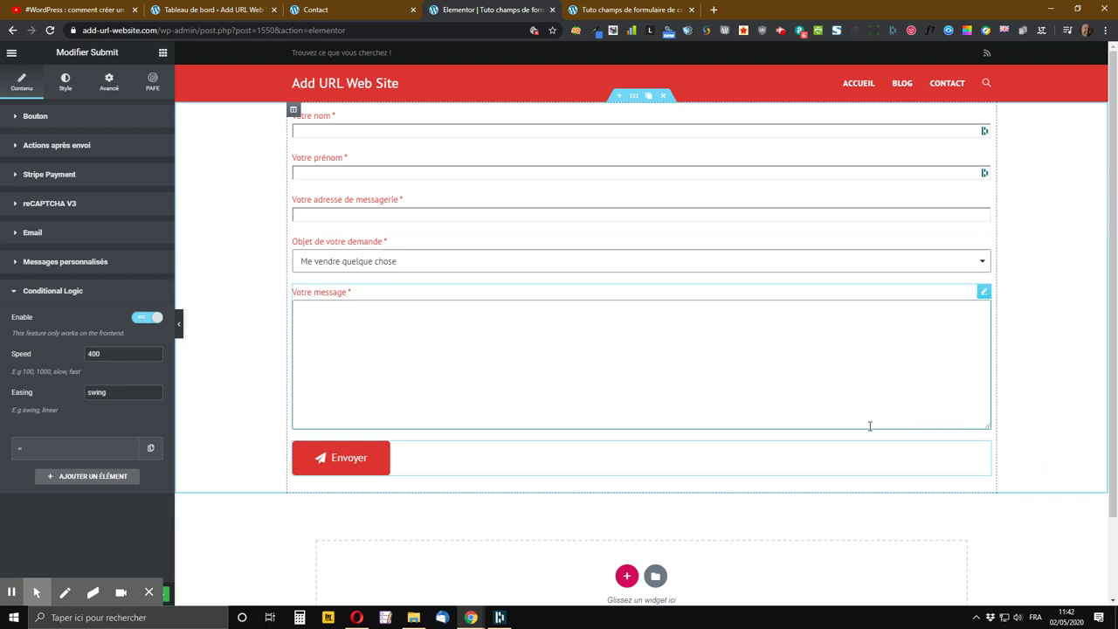
click(113, 451)
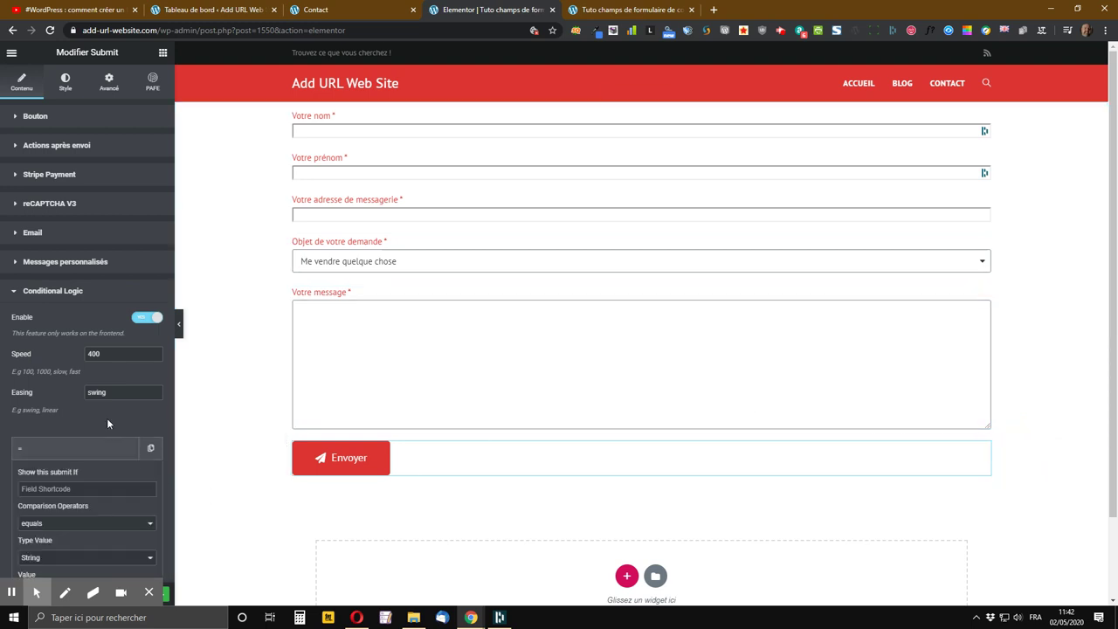
scroll(106, 418, down, 1)
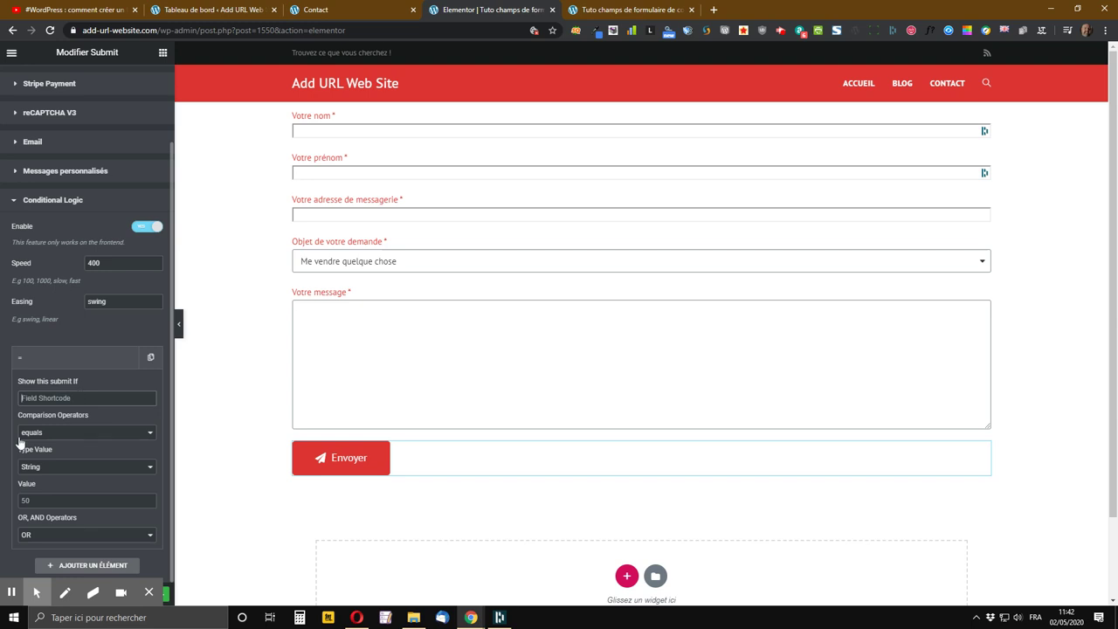
key(ctrl+v)
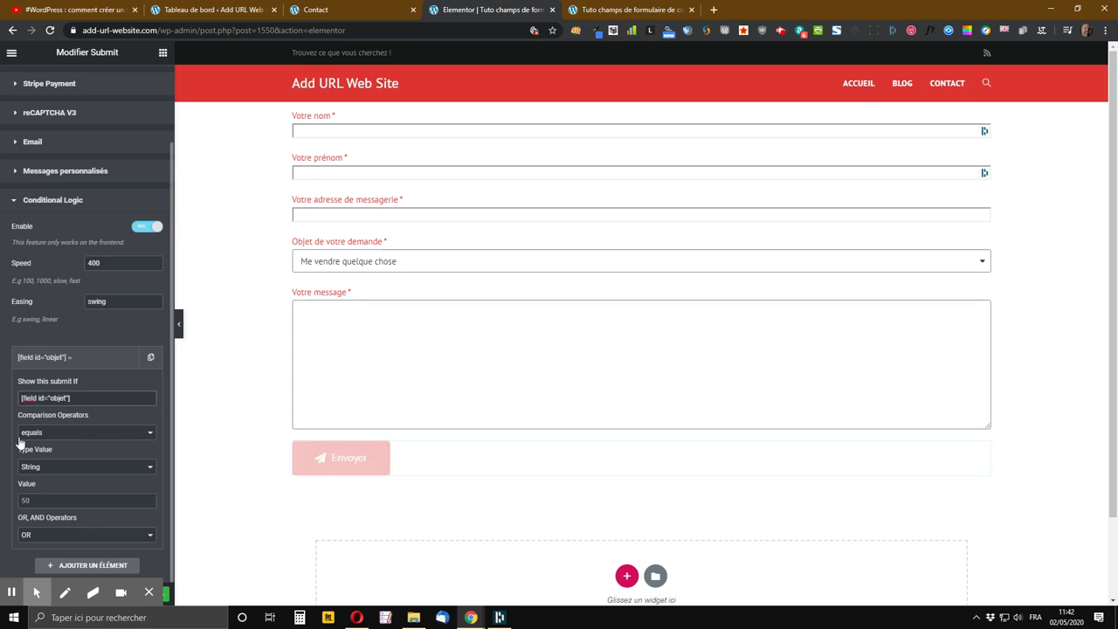
click(87, 432)
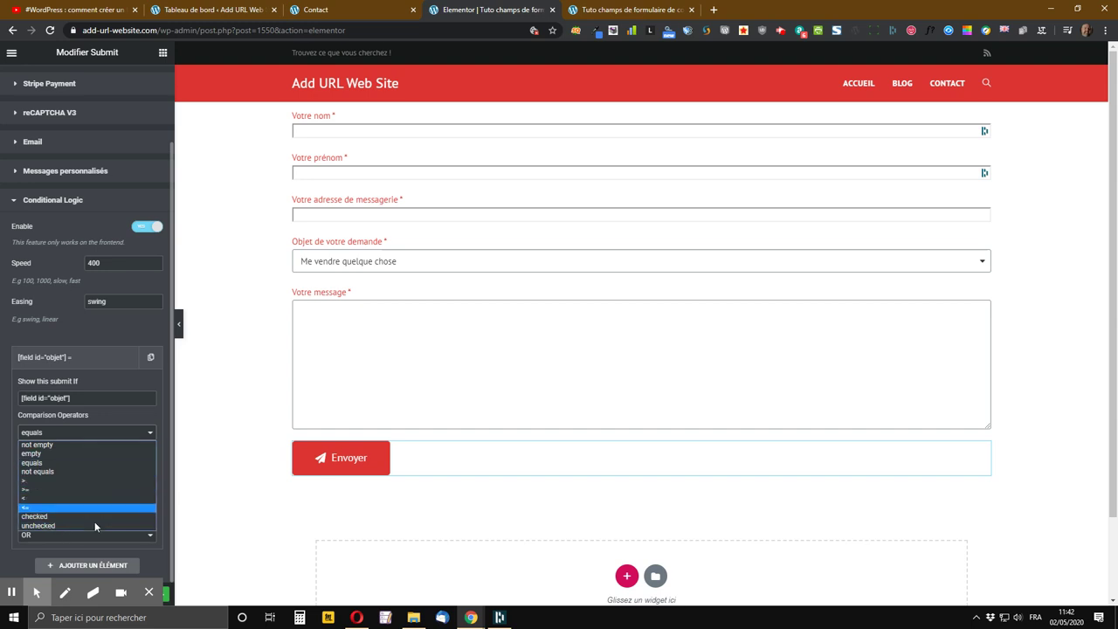
click(48, 463)
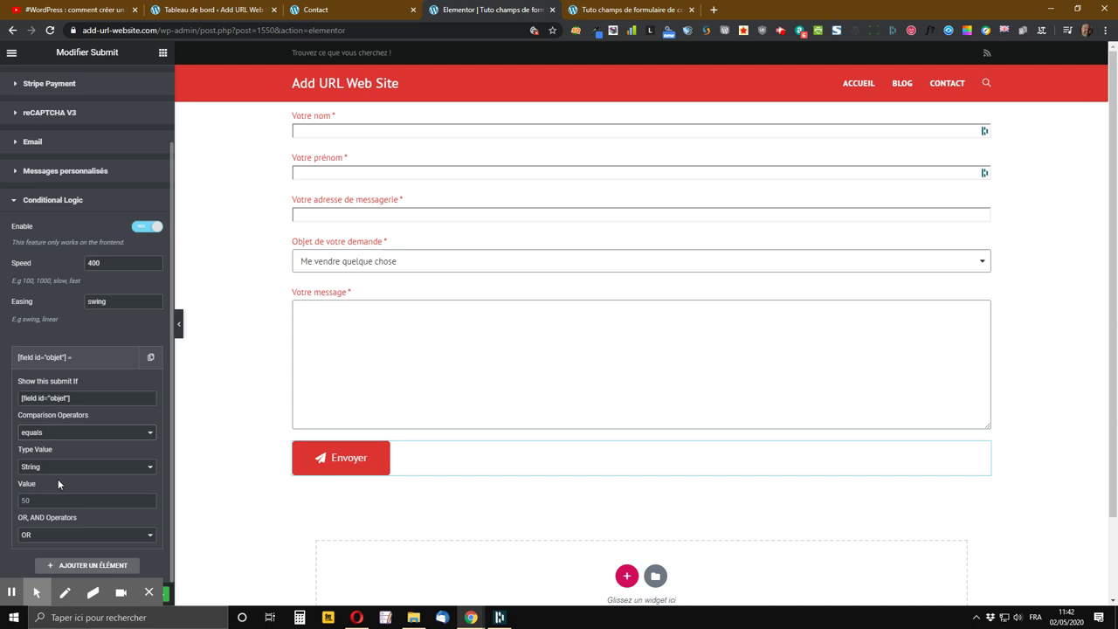
mouse_move(164, 596)
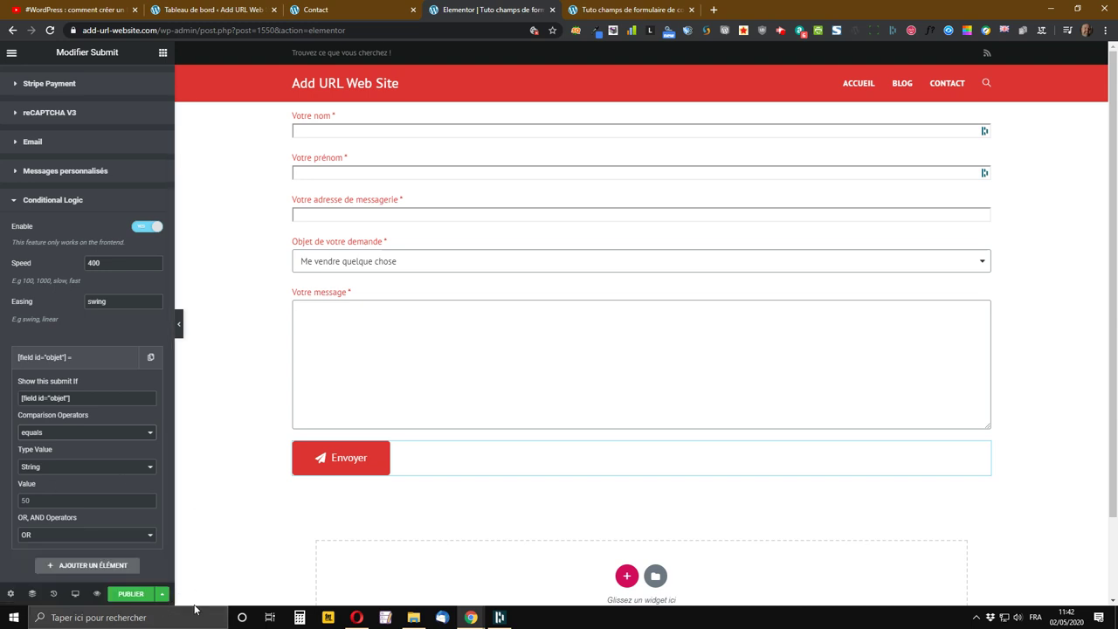
click(161, 594)
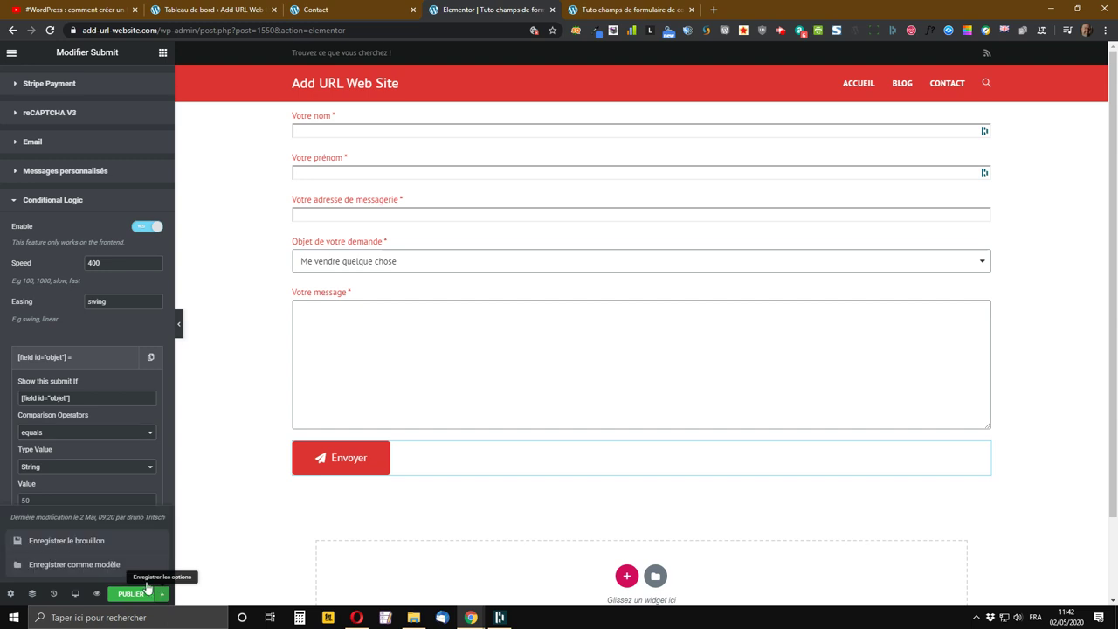
click(75, 543)
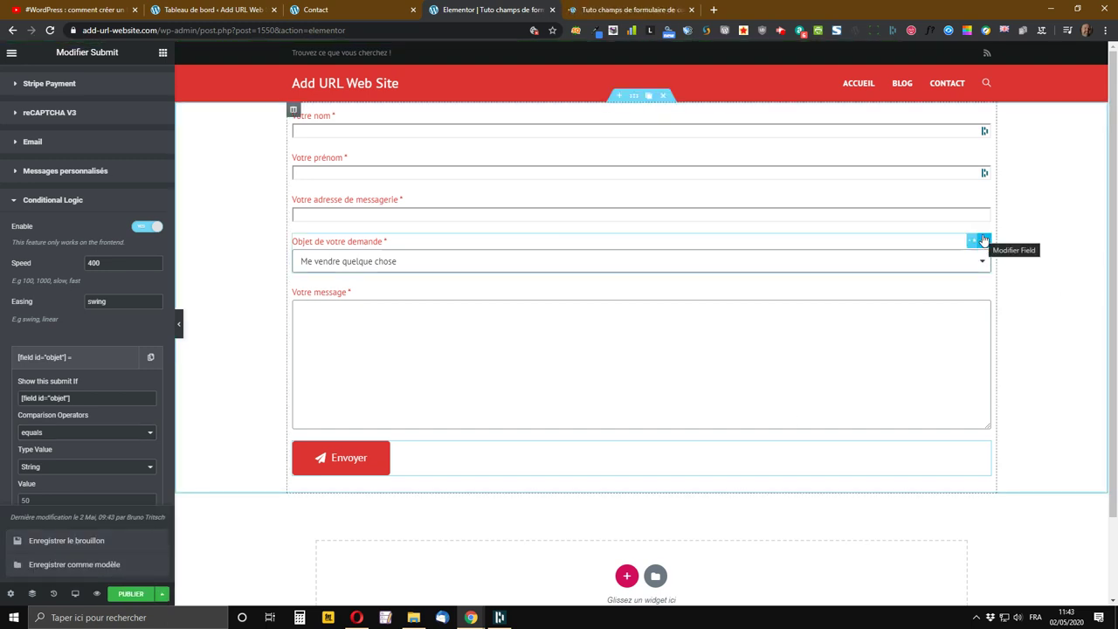
Copy the option text "Demande de renseignements autres" from the settings of the "Objet de votre demande" field
right_click(983, 234)
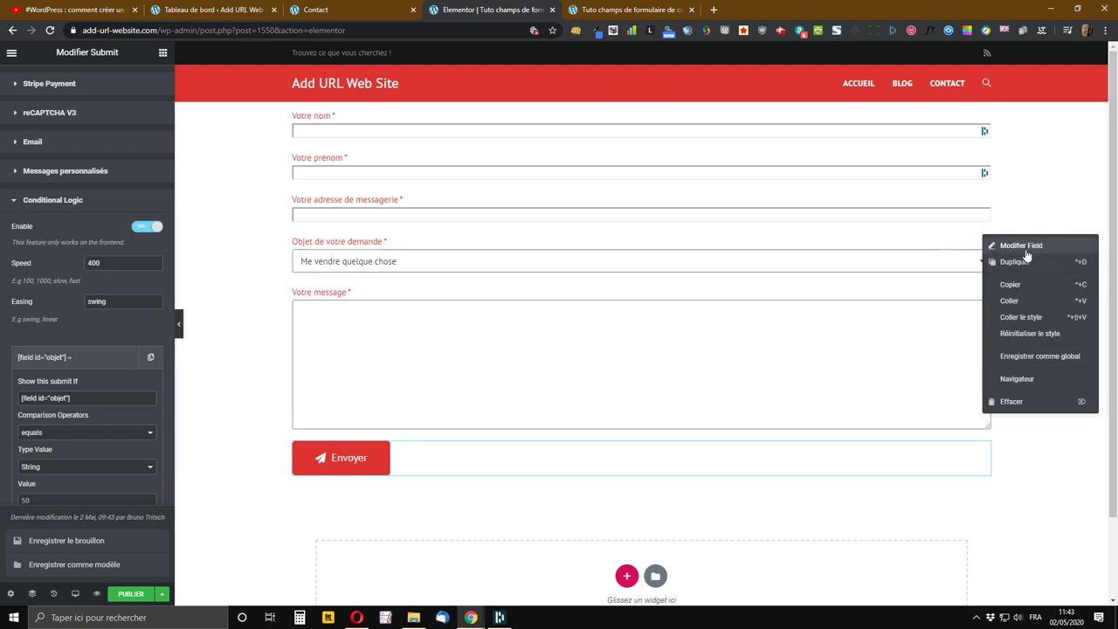
click(1024, 248)
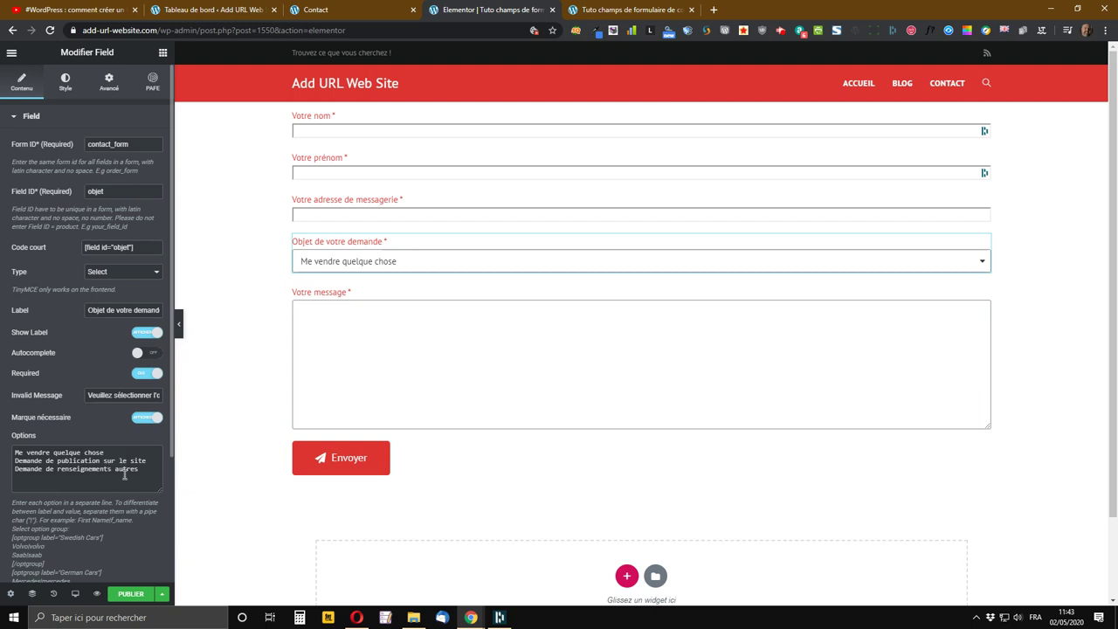
drag(140, 469, 2, 486)
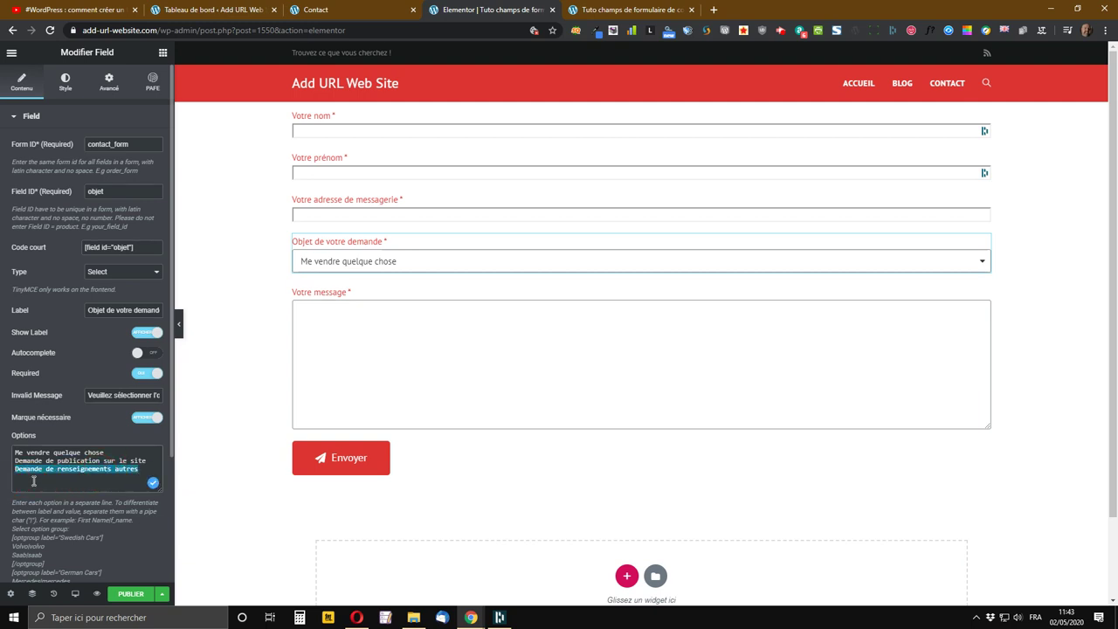
right_click(35, 474)
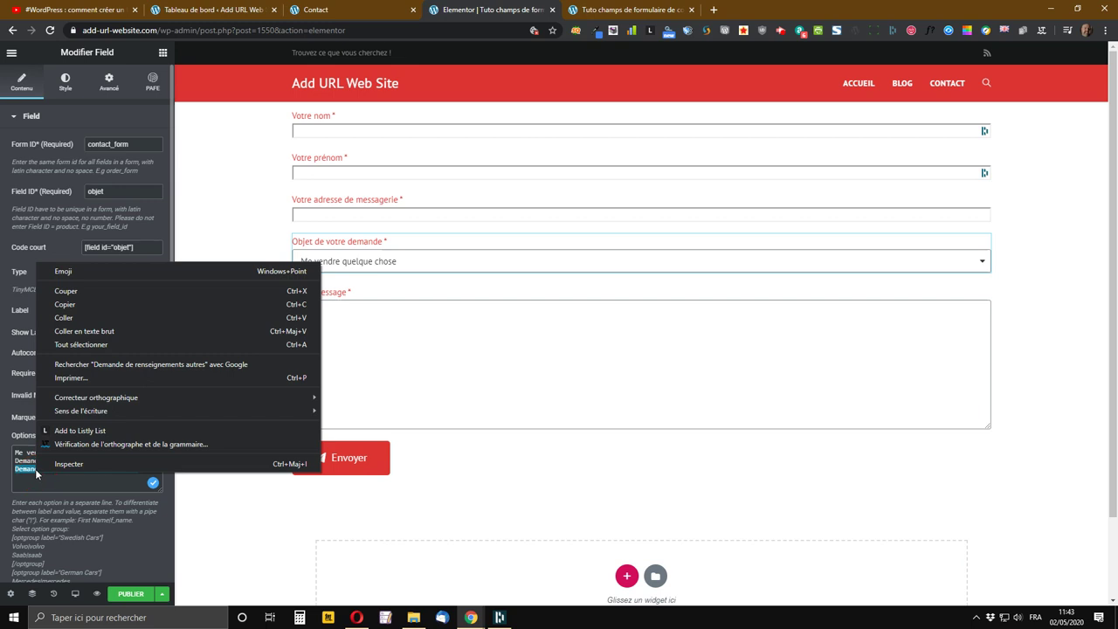
click(71, 306)
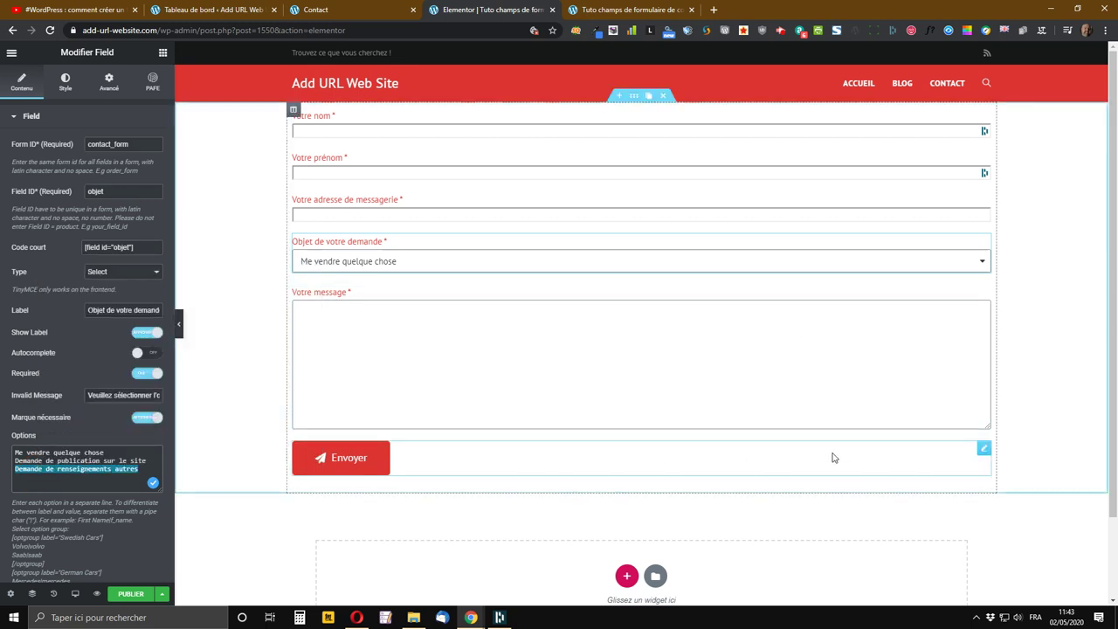
Set the Envoyer button's condition to the String value "Demande de renseignements autres" and save the draft
right_click(984, 450)
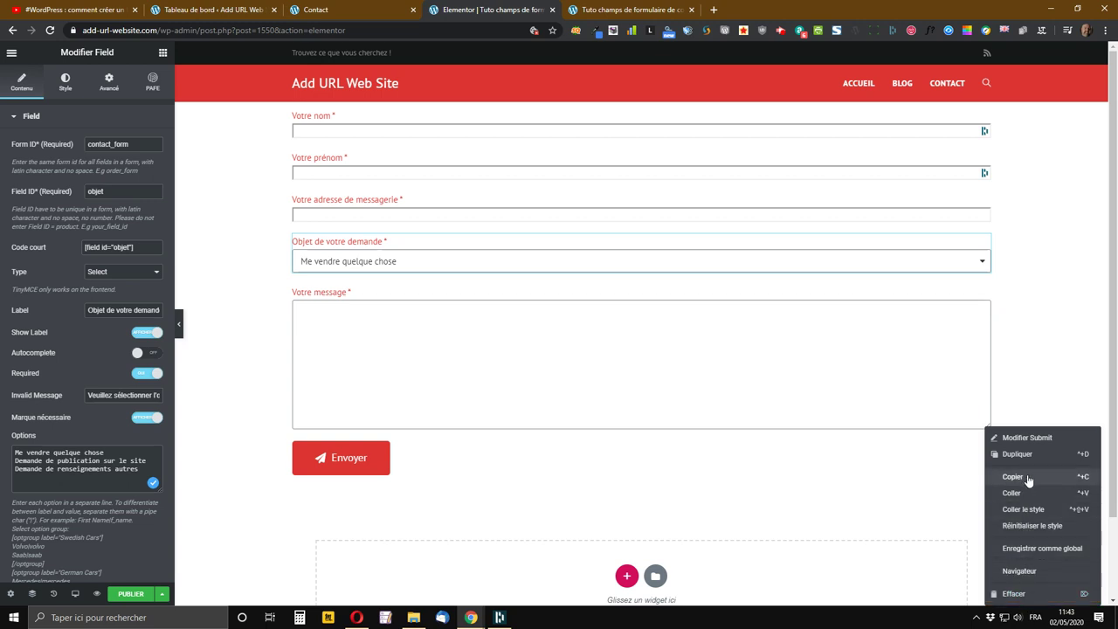
click(1026, 439)
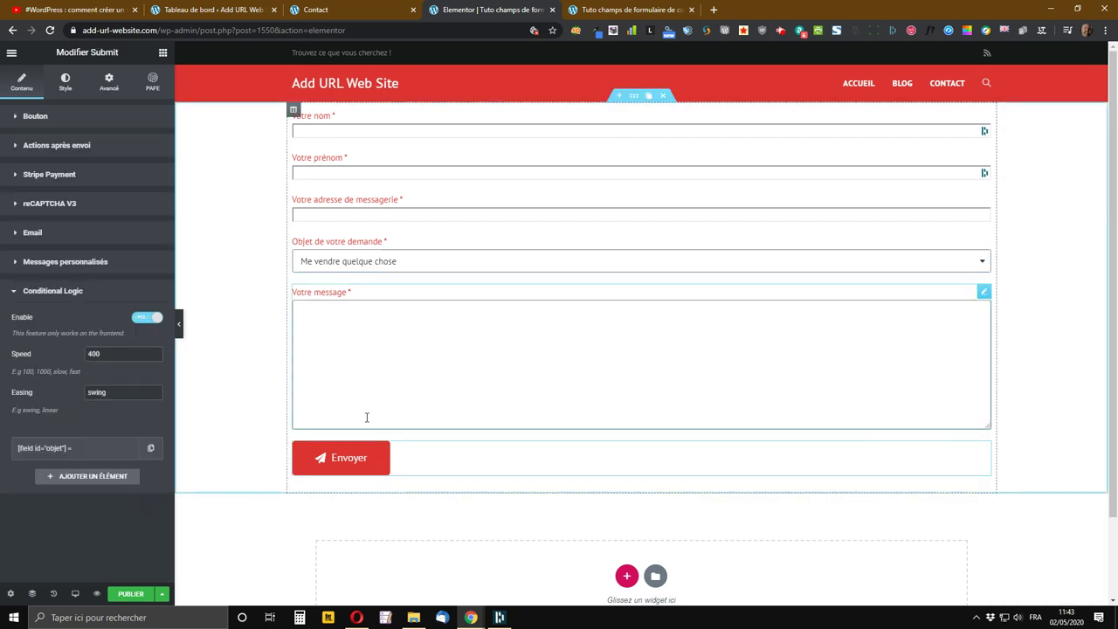
click(139, 447)
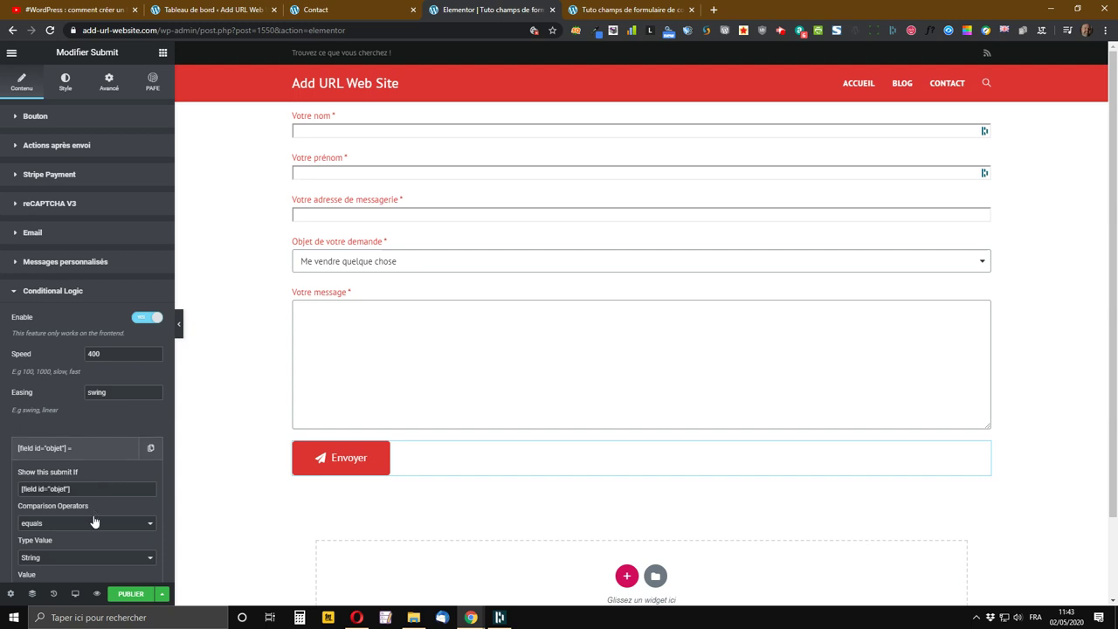
scroll(93, 521, down, 2)
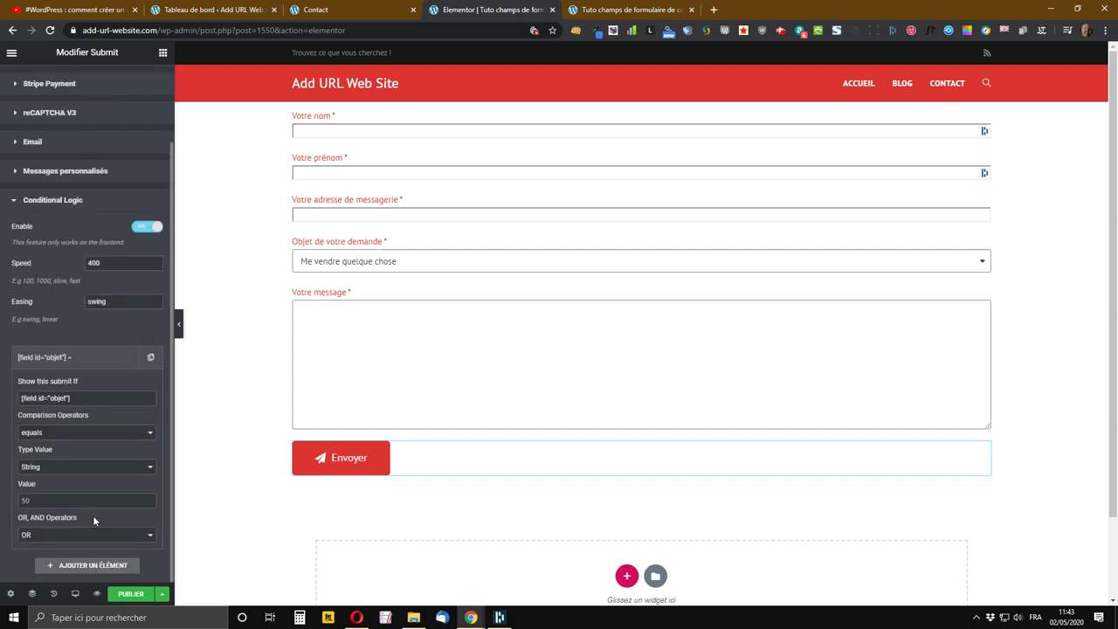
click(27, 470)
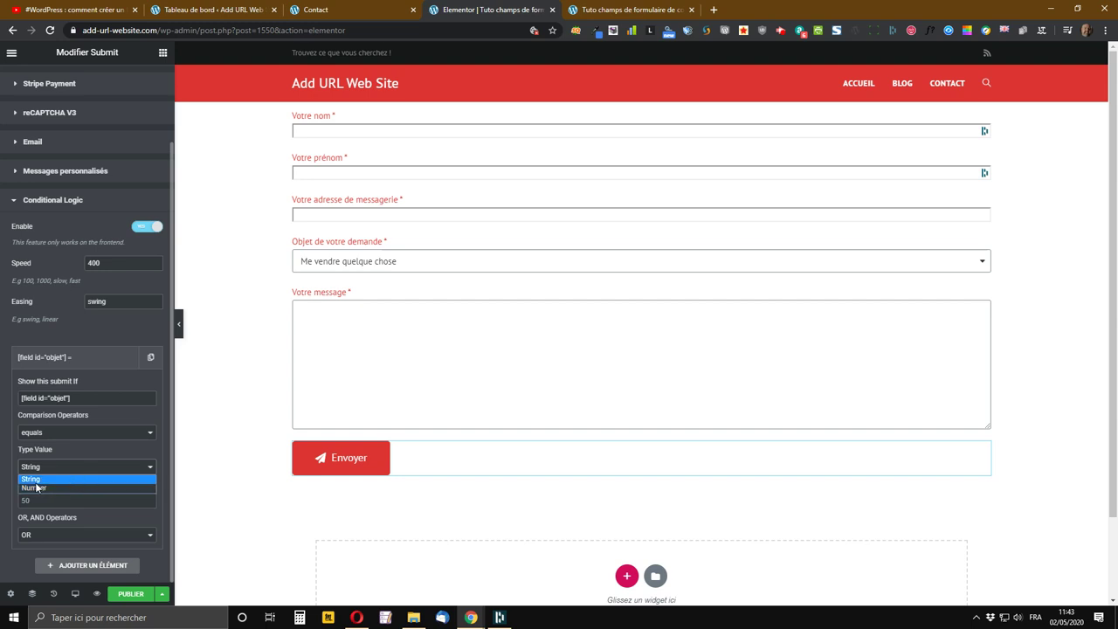
click(89, 471)
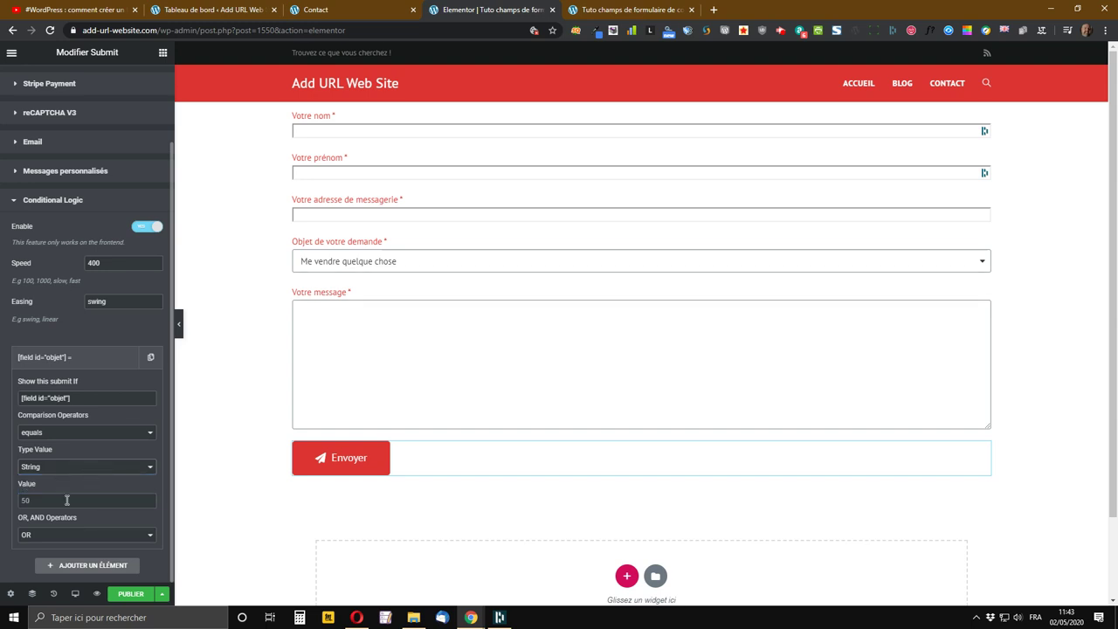
click(67, 499)
key(ctrl+v)
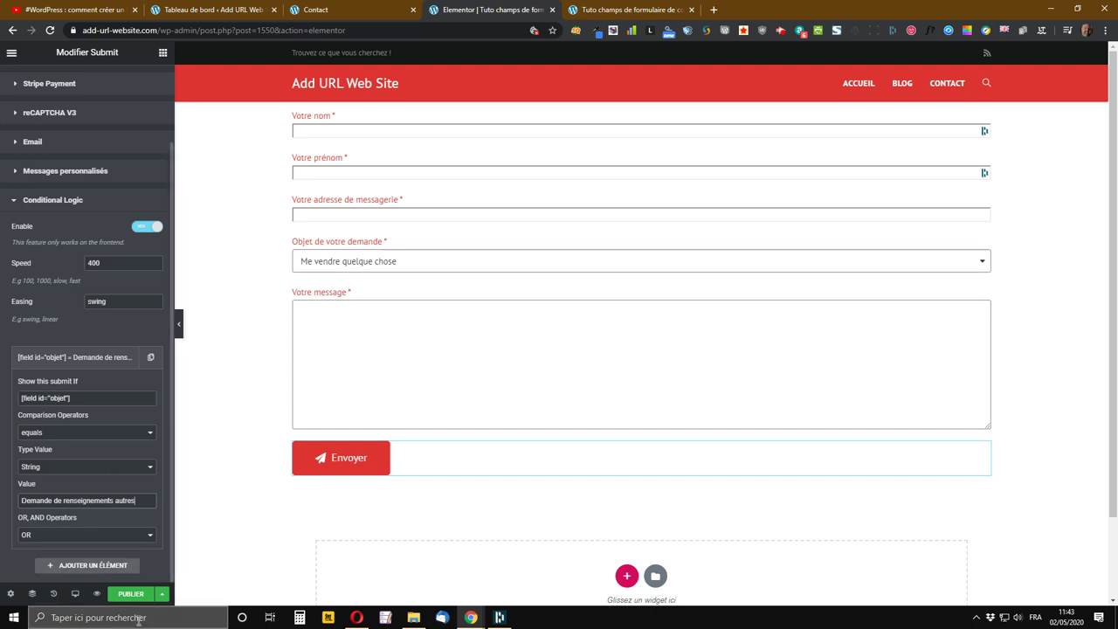
click(162, 594)
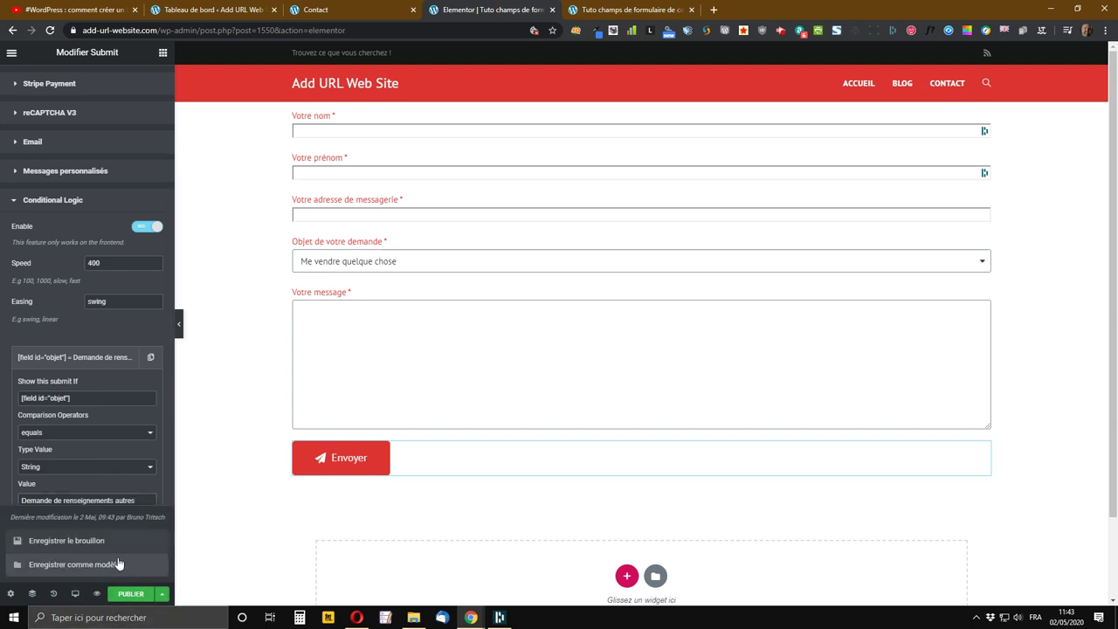
click(102, 542)
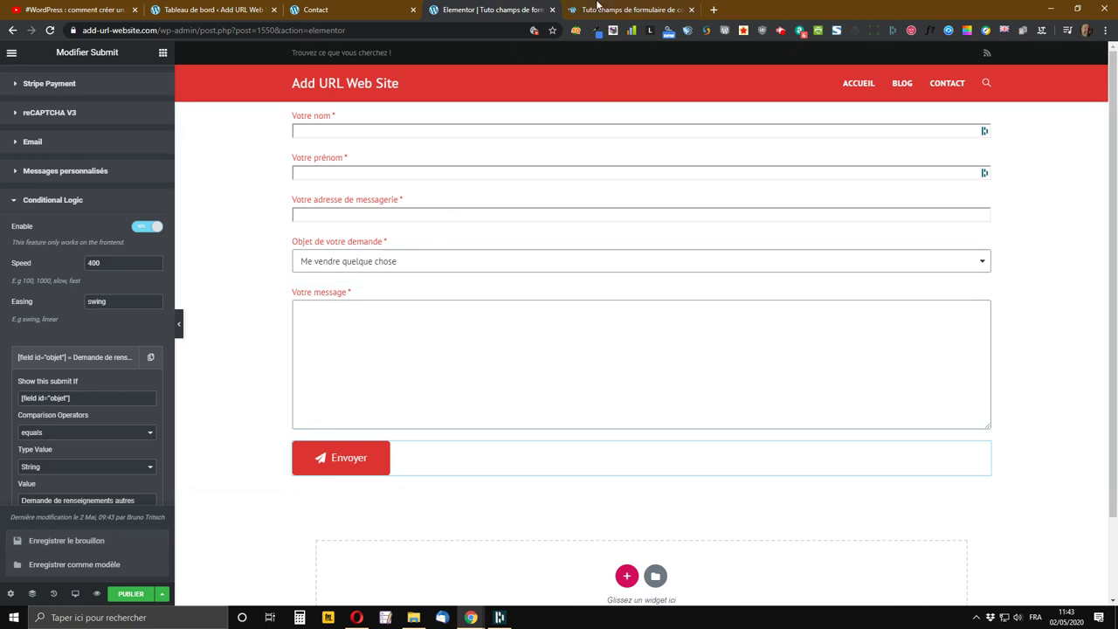
In the form preview, test the request subjects "Demande de publication sur le site" and "Demande de renseignements autres"
click(597, 7)
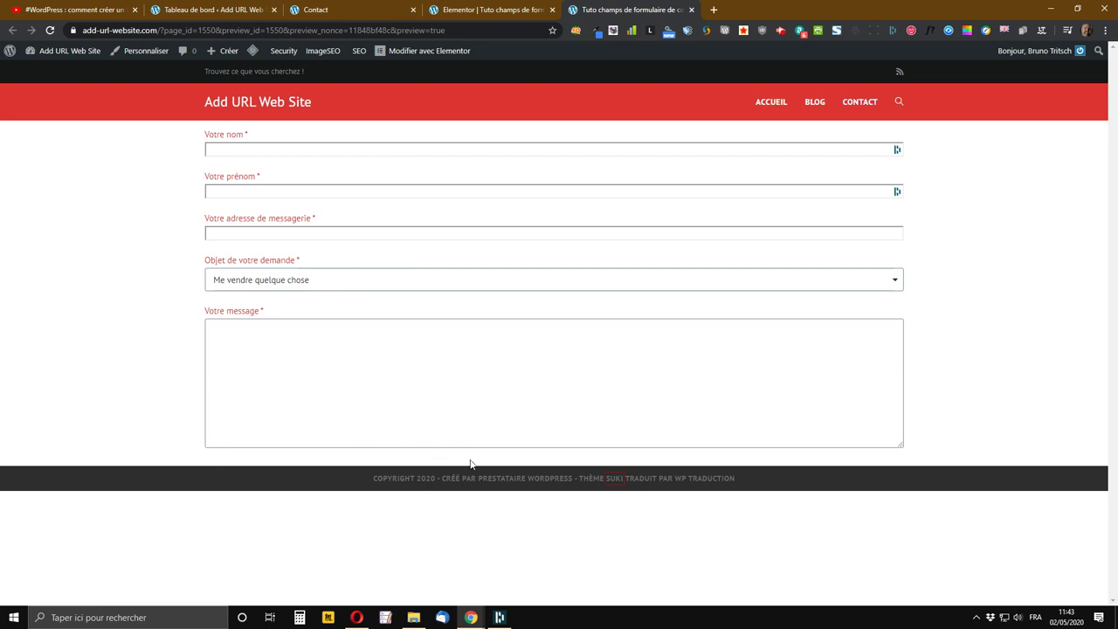
click(230, 285)
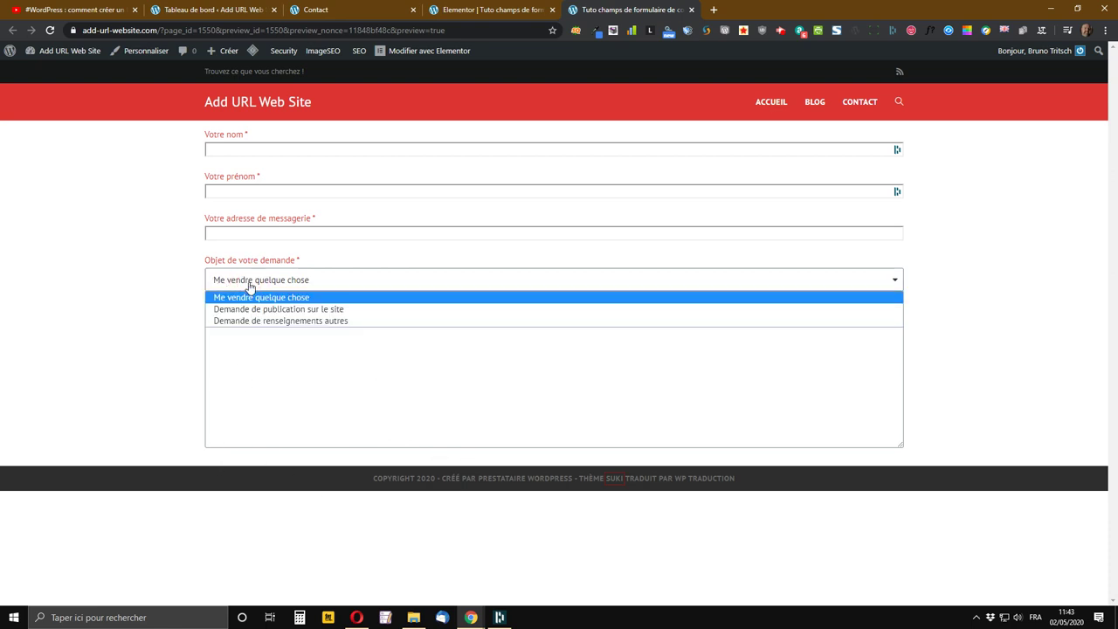
click(252, 309)
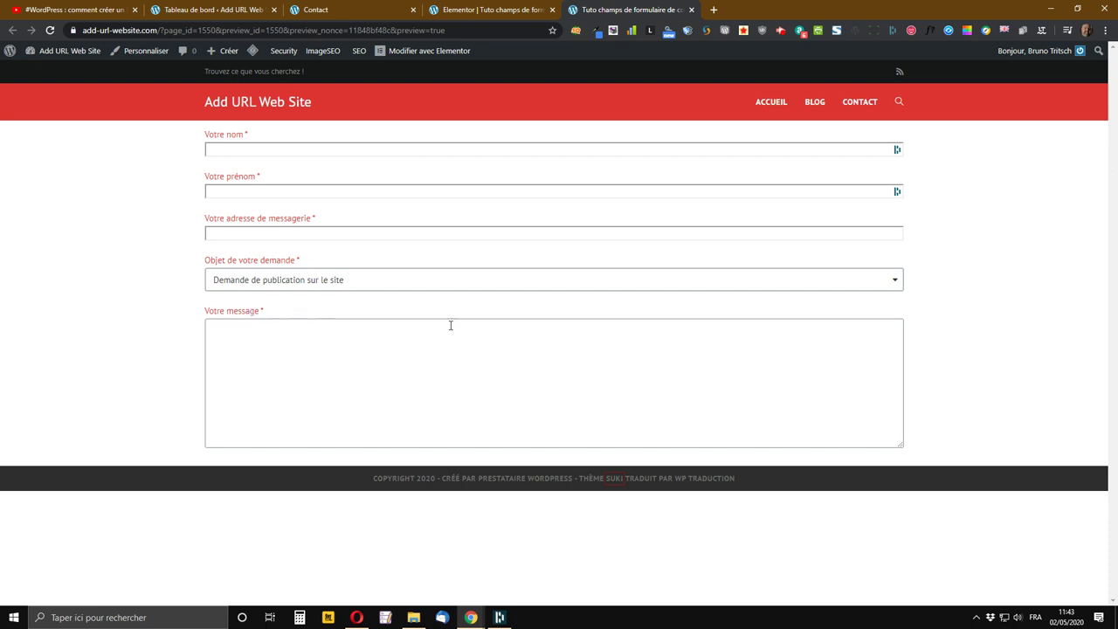
click(323, 281)
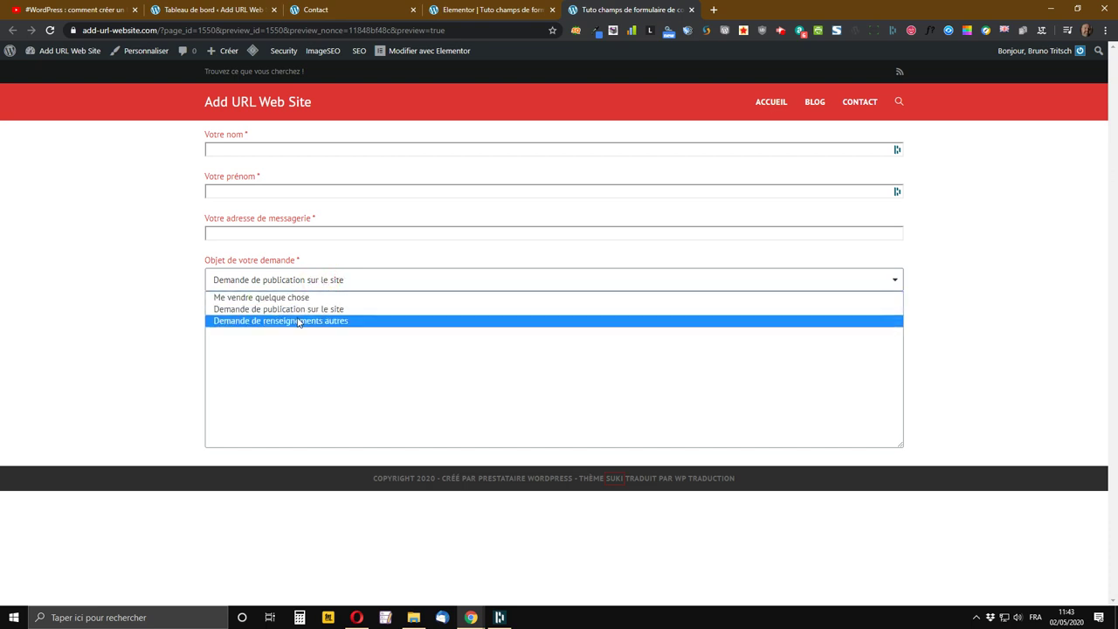
click(349, 322)
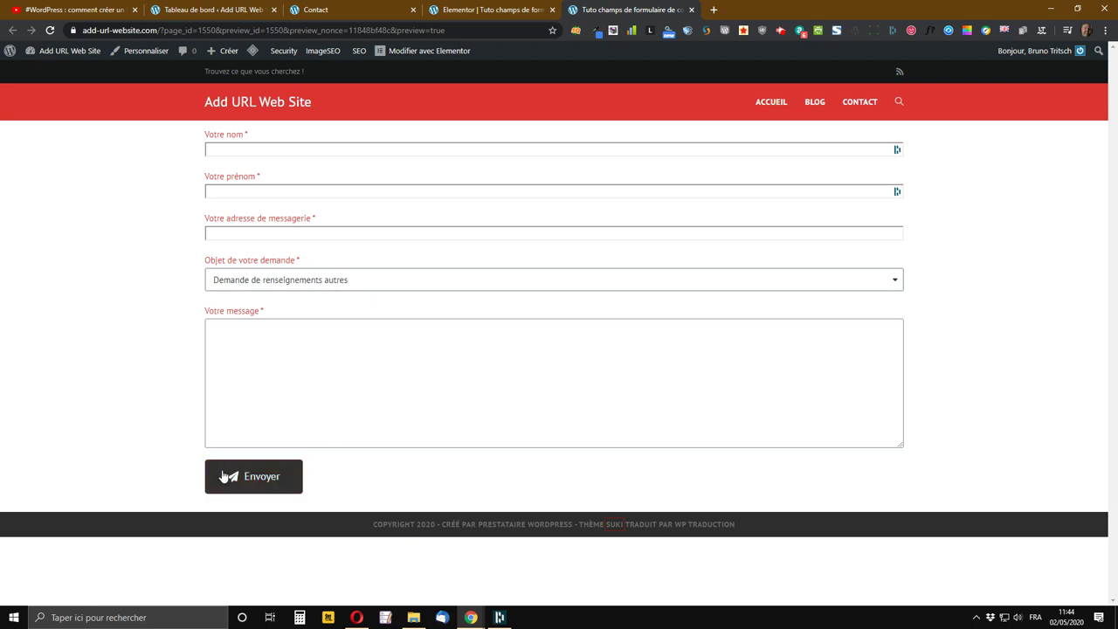
click(362, 9)
click(470, 9)
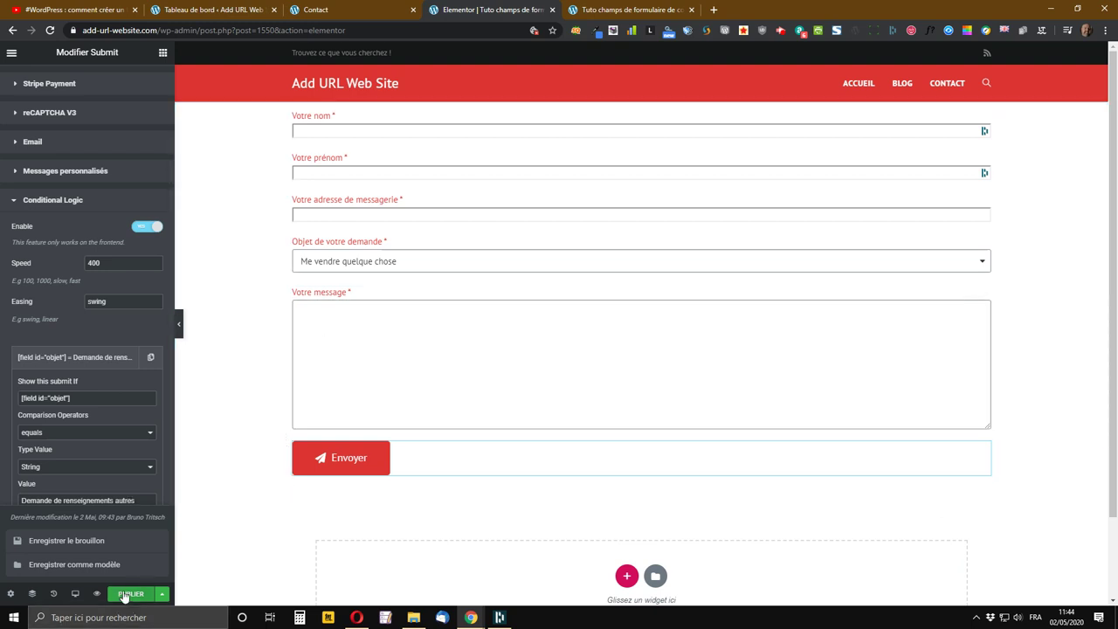
mouse_move(123, 581)
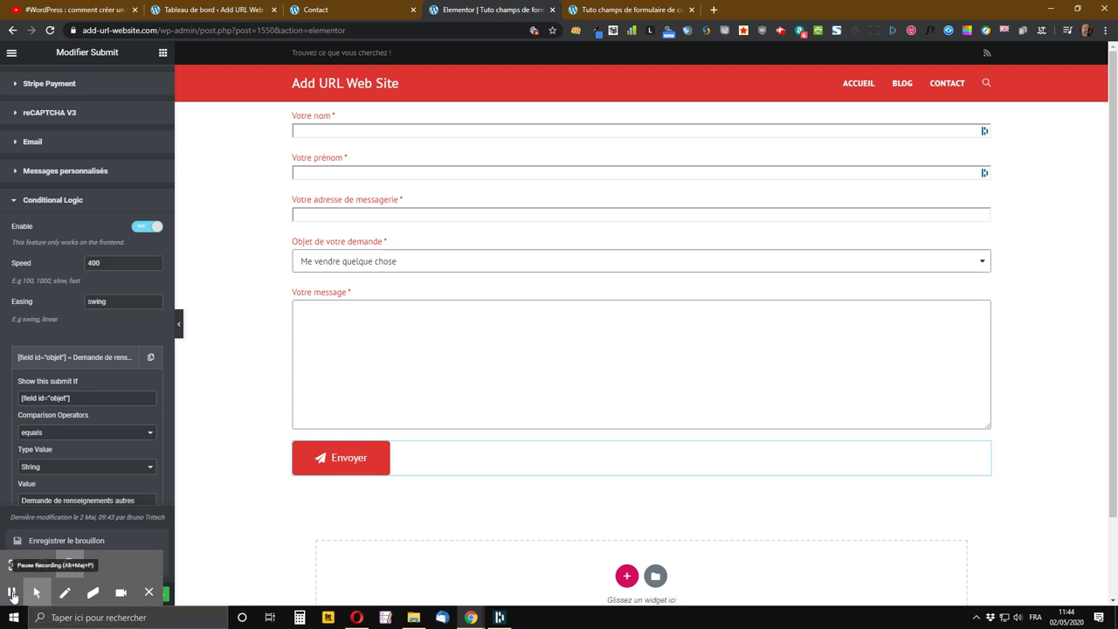
click(425, 367)
Reload the form preview and test the request subjects "Demande de publication sur le site" and "Demande de renseignements autres"
click(635, 8)
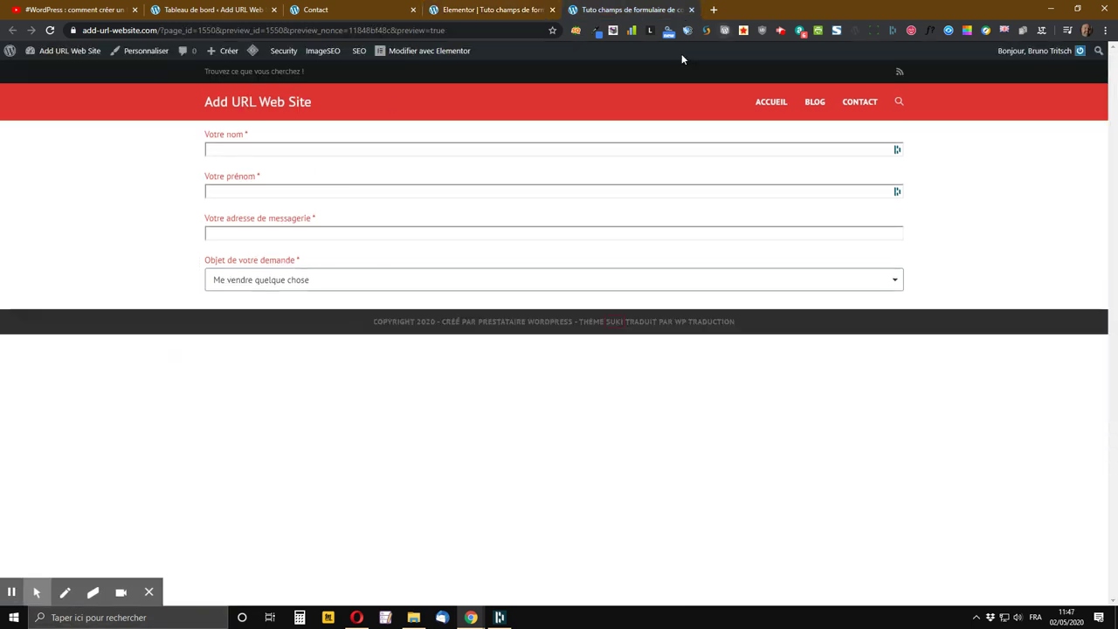
click(50, 30)
click(227, 289)
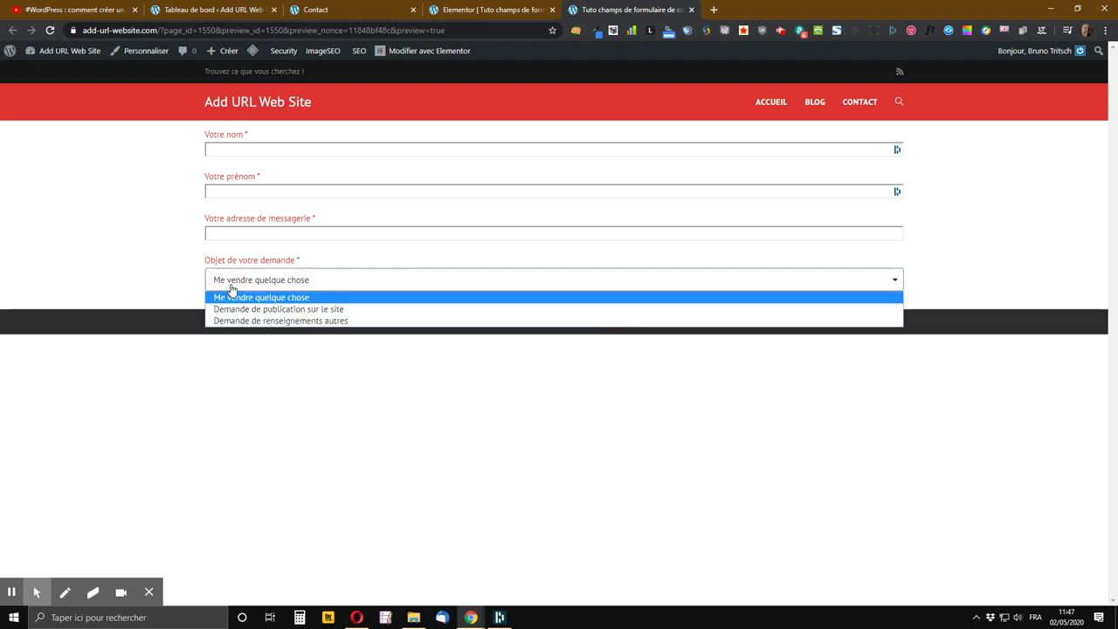
click(243, 307)
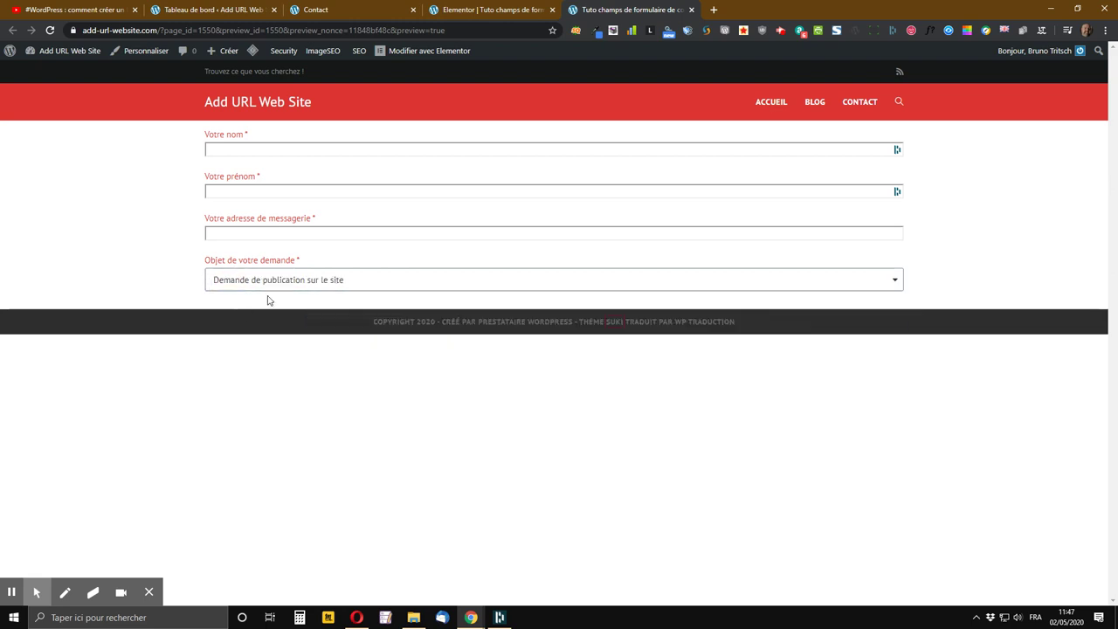
click(278, 288)
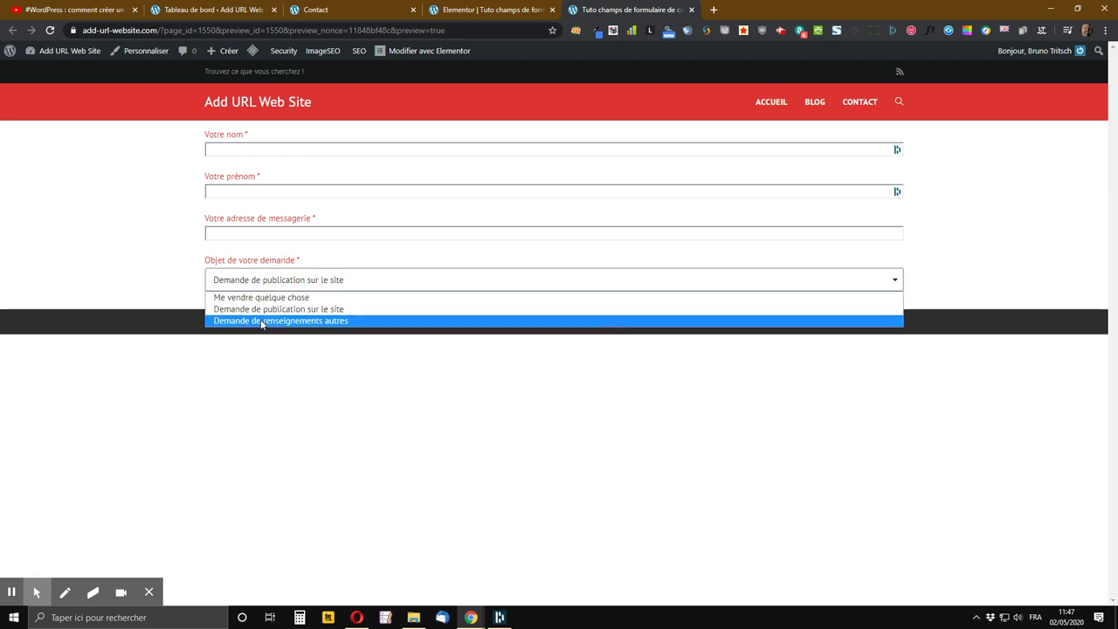
click(261, 320)
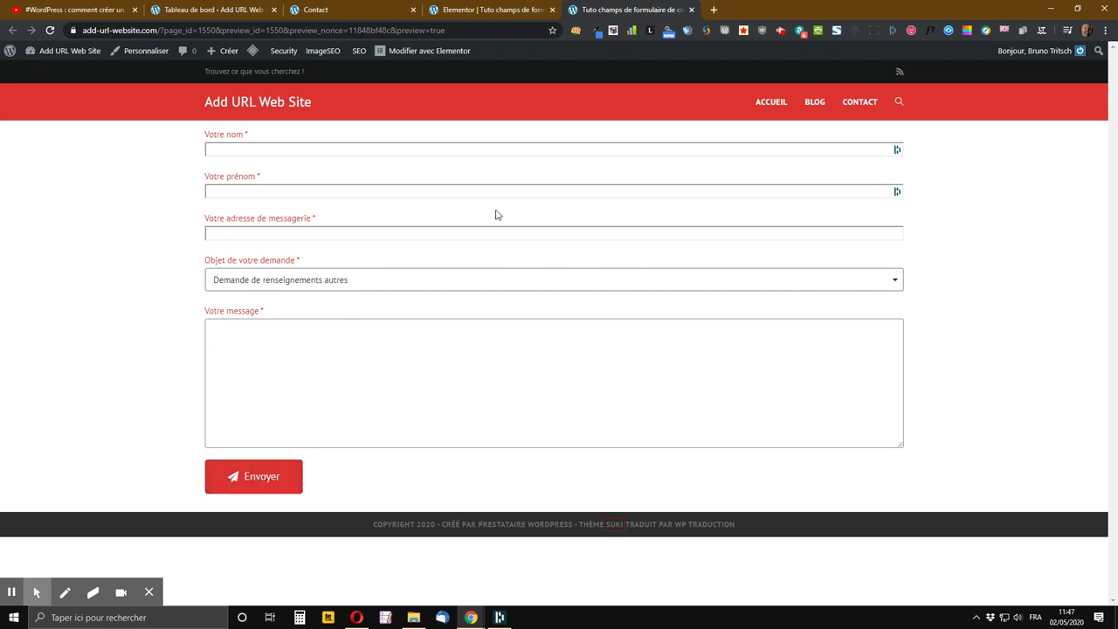
In the Elementor editor, add a single-column section below the form and move the Envoyer button into it
click(484, 11)
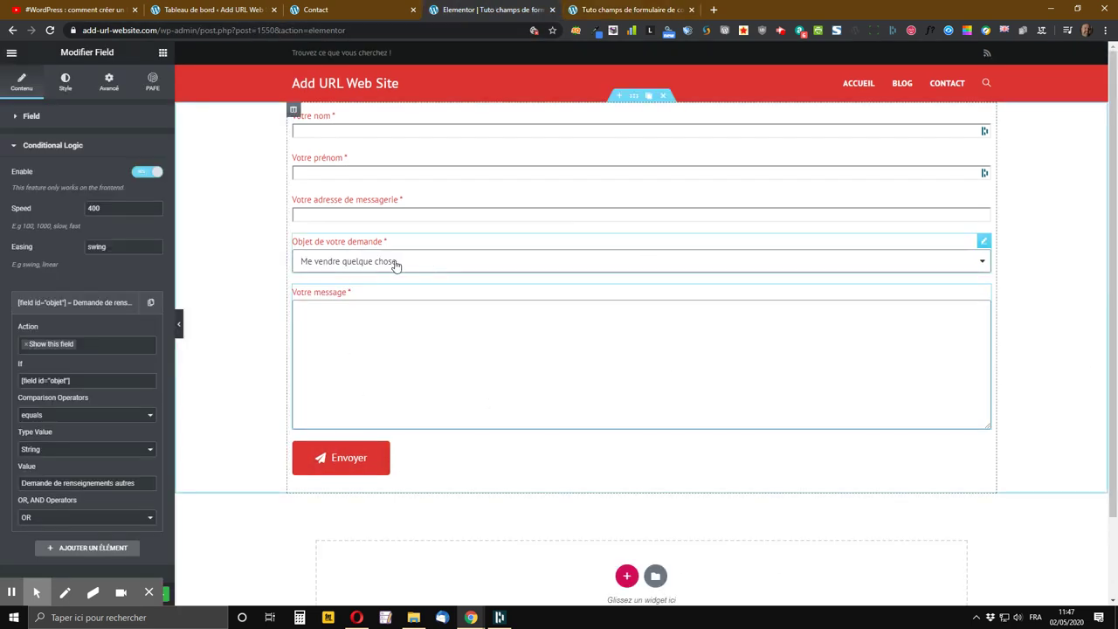
scroll(378, 270, down, 1)
scroll(382, 276, up, 1)
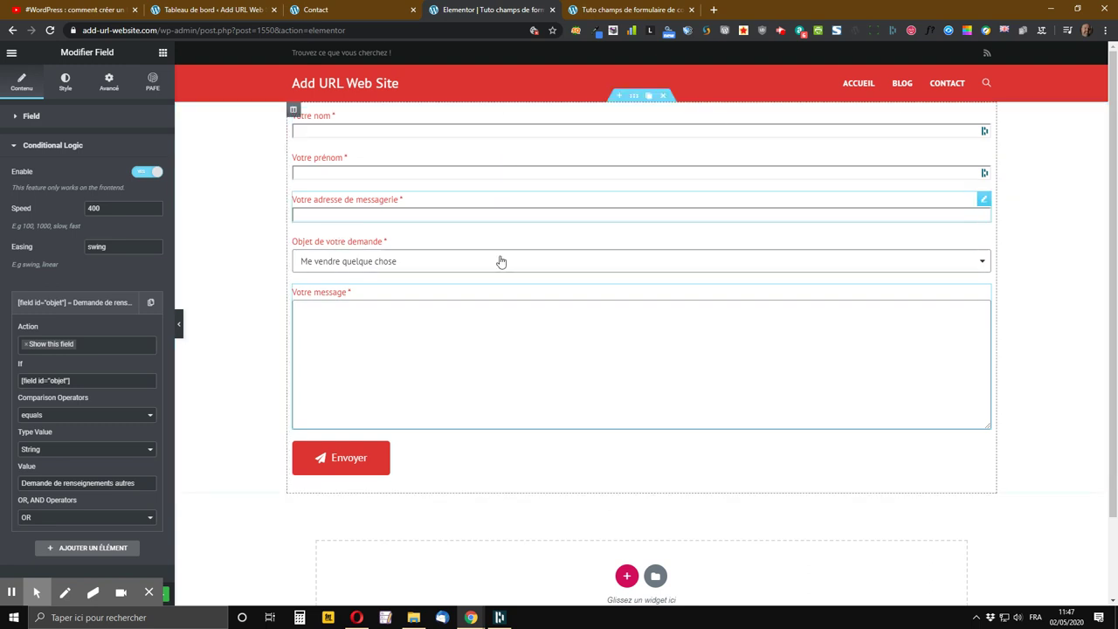
scroll(873, 322, down, 1)
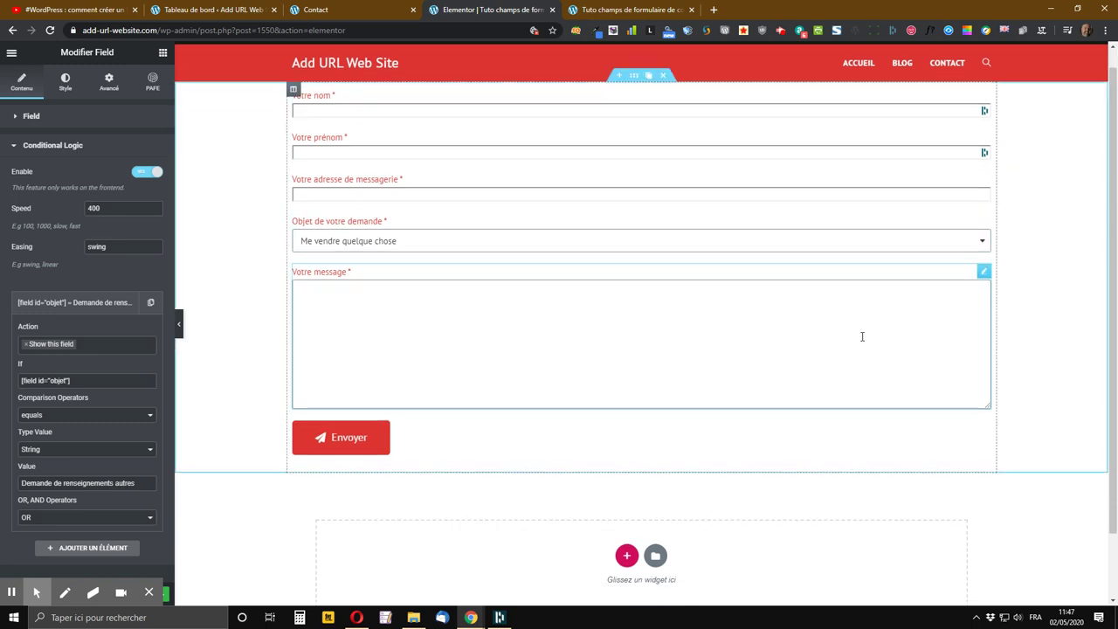
click(627, 481)
scroll(629, 483, down, 1)
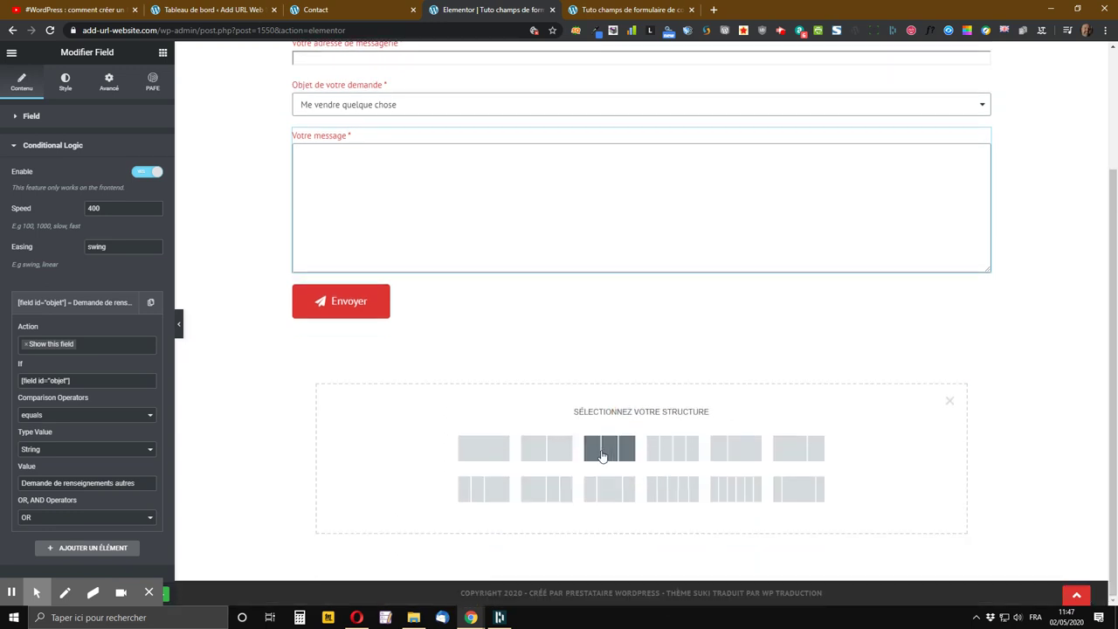
click(489, 450)
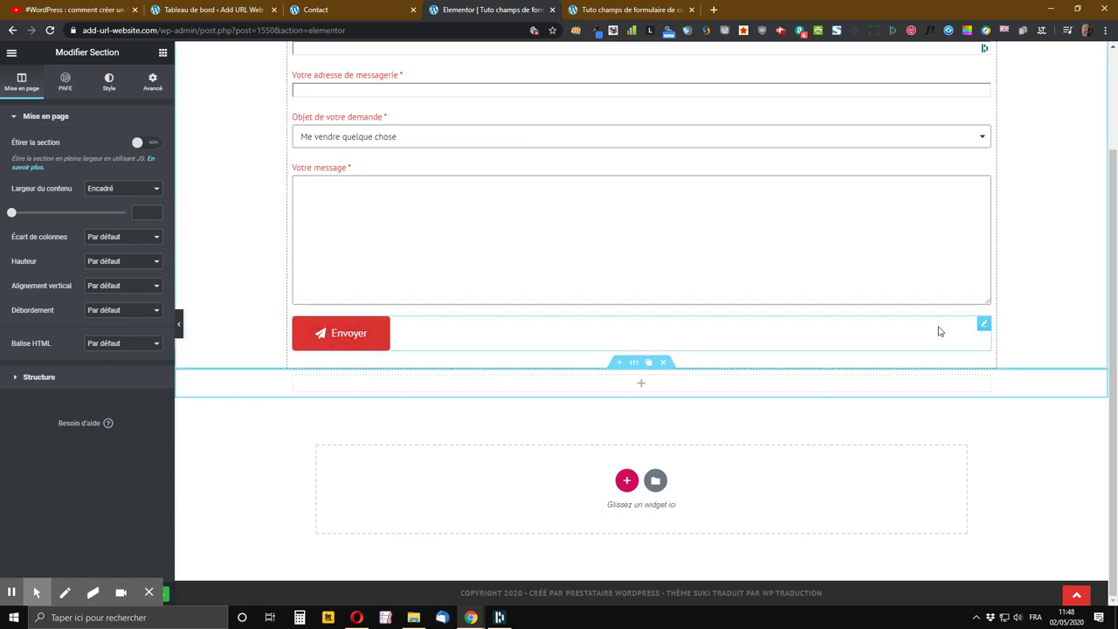
drag(984, 324, 644, 379)
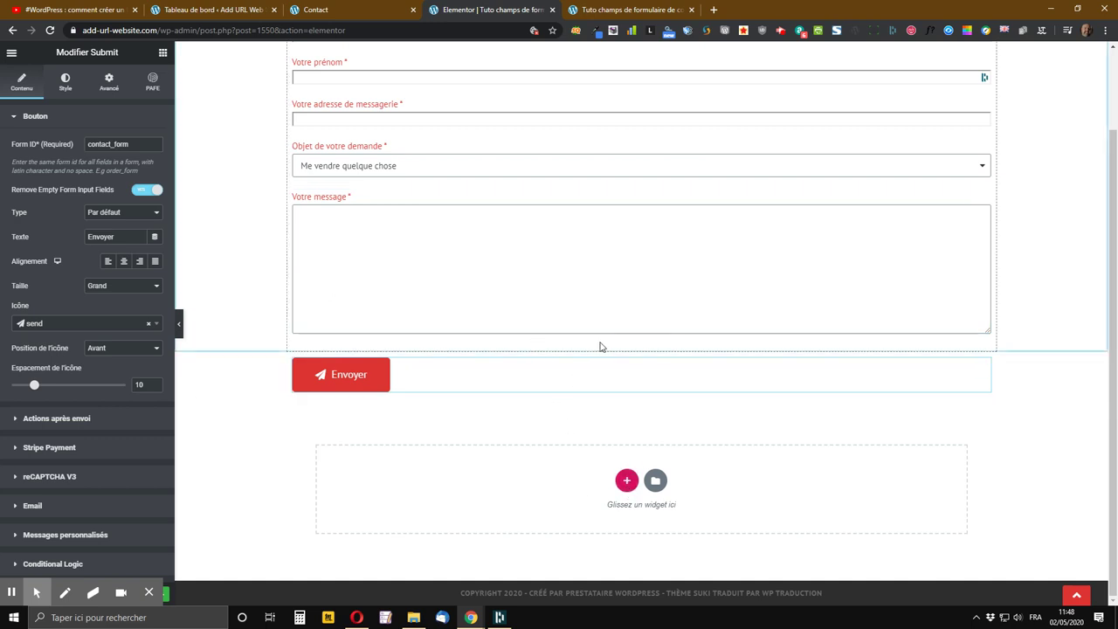
Insert two single-column sections between the message field and the Envoyer button, and bring up the widget list
mouse_move(641, 356)
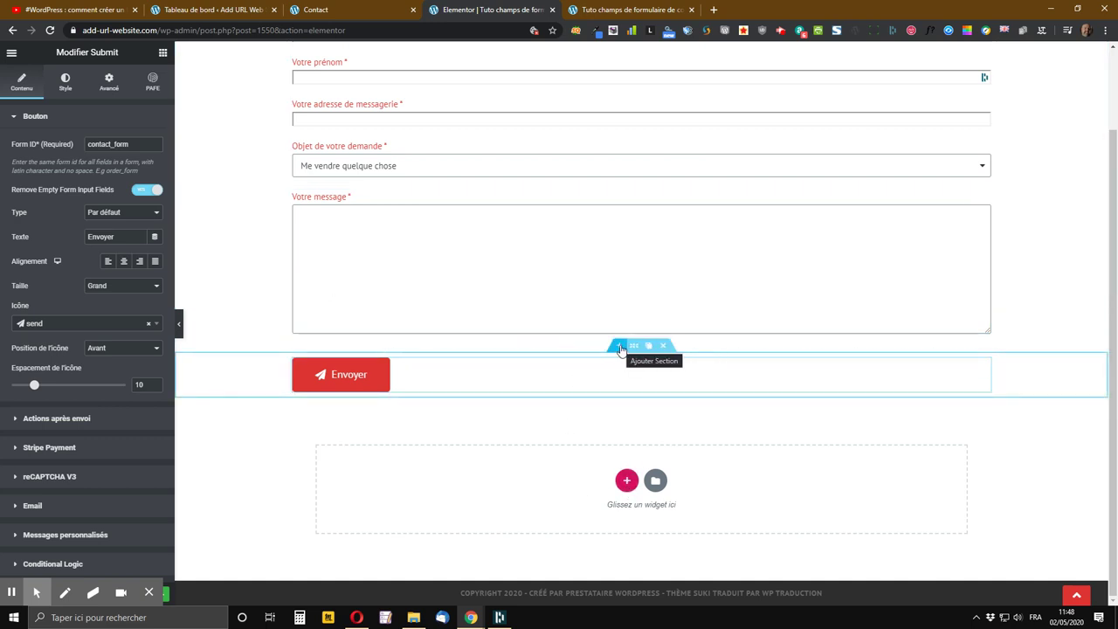
click(619, 346)
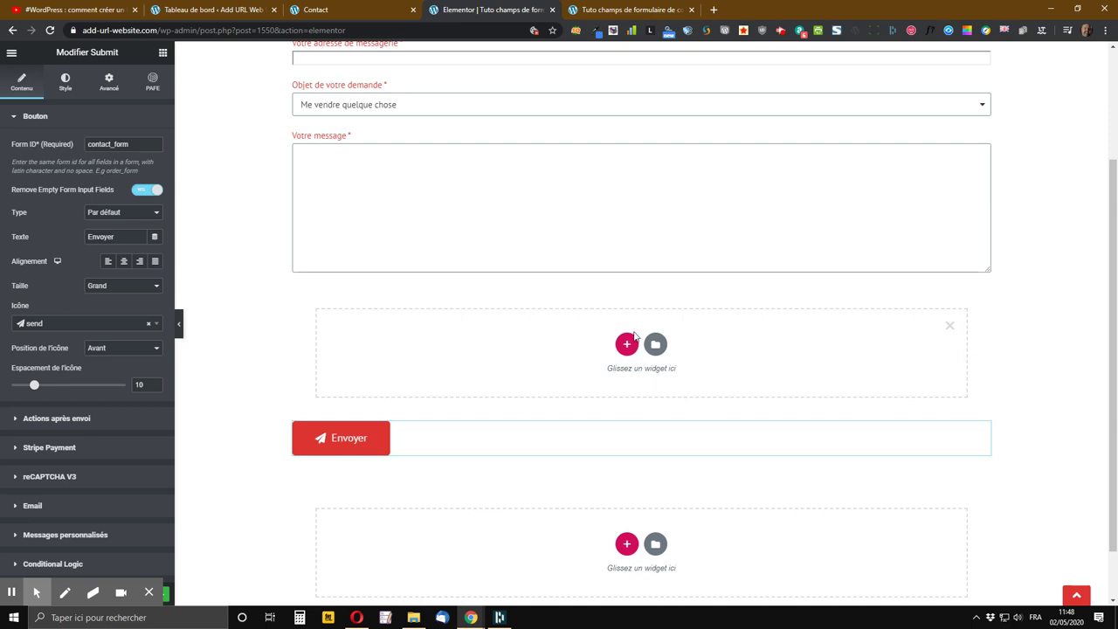
click(627, 345)
click(481, 370)
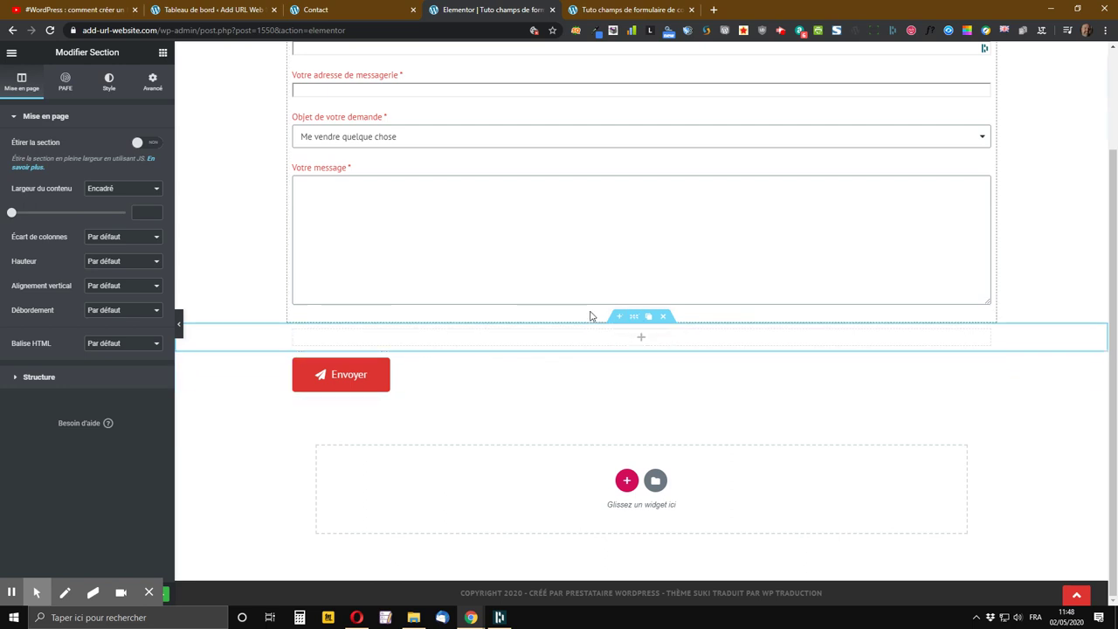
click(618, 317)
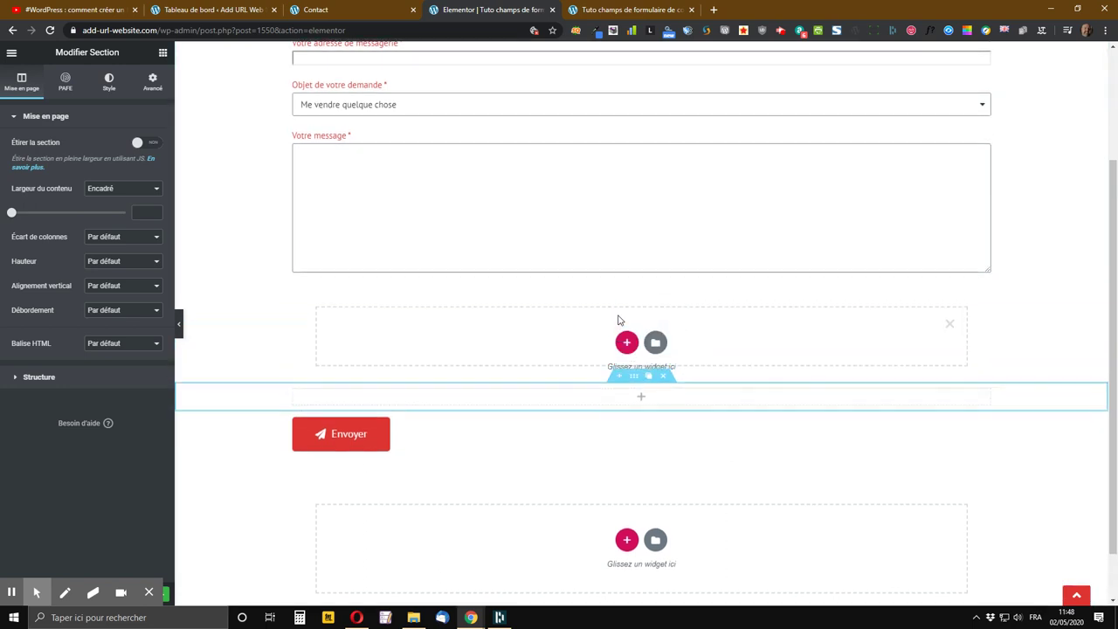
click(627, 342)
click(482, 379)
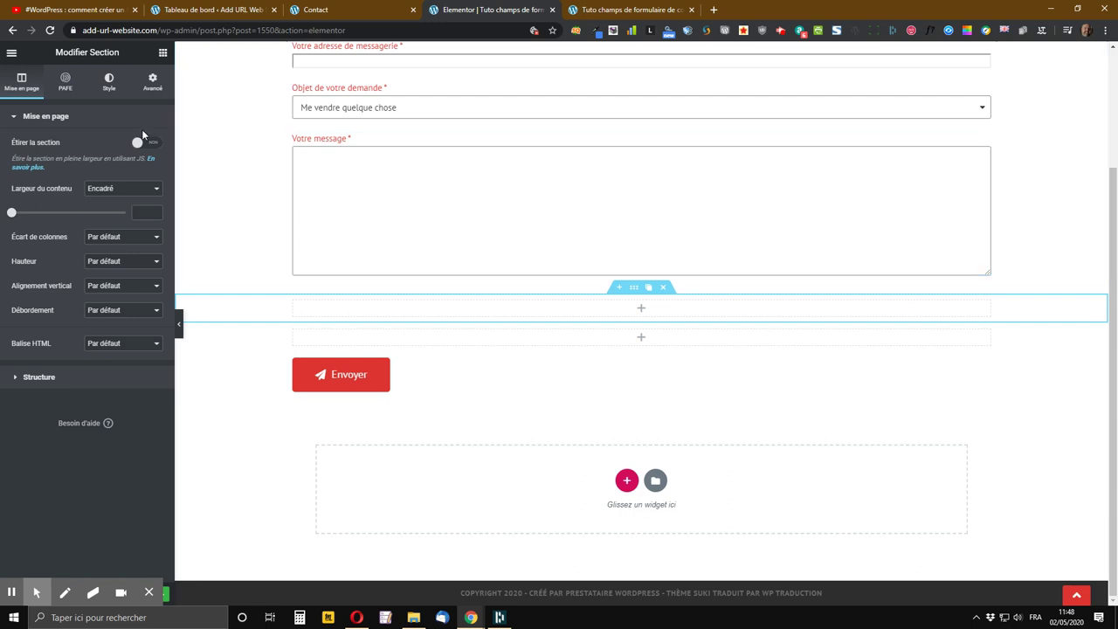
click(163, 53)
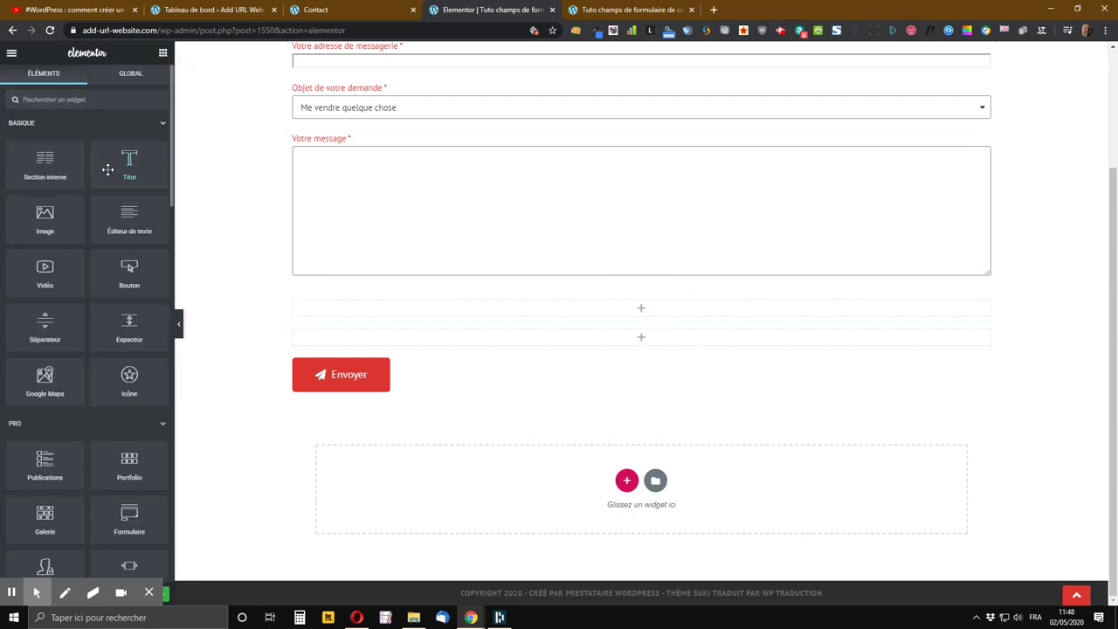
On the published Contact page, choose the subject "Demande de publication sur le site" and examine the layout shown below the form
click(635, 8)
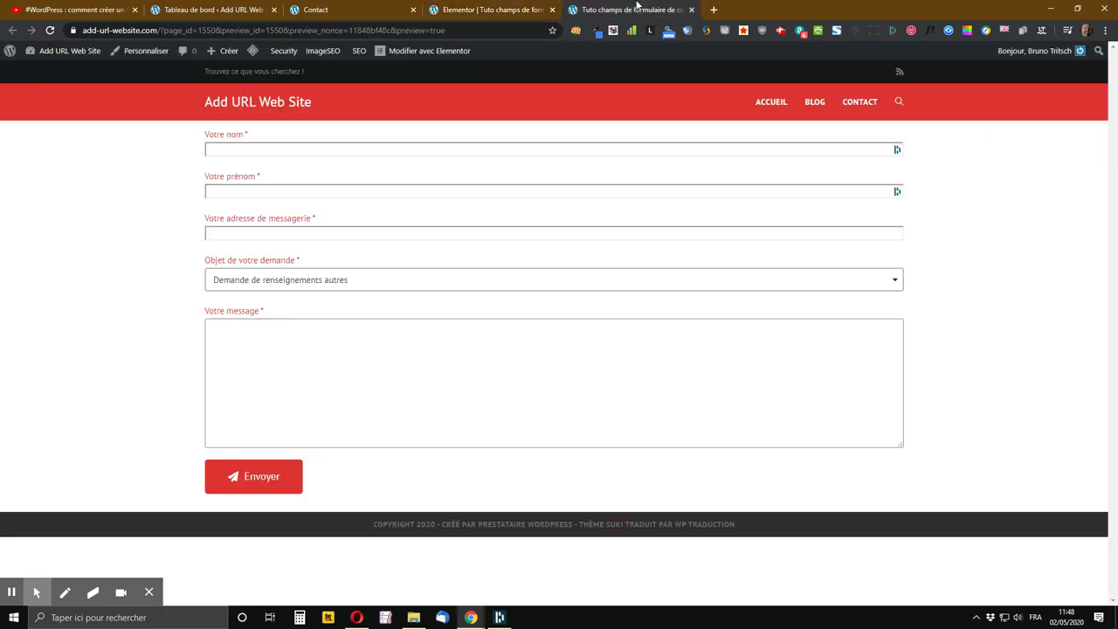
click(370, 280)
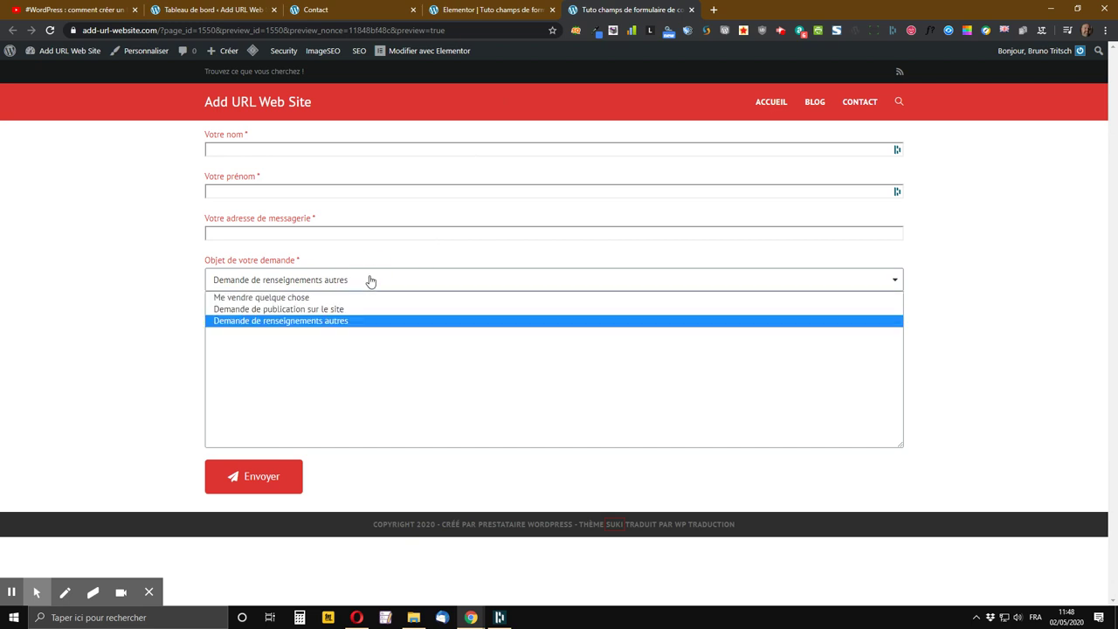
click(371, 280)
click(327, 9)
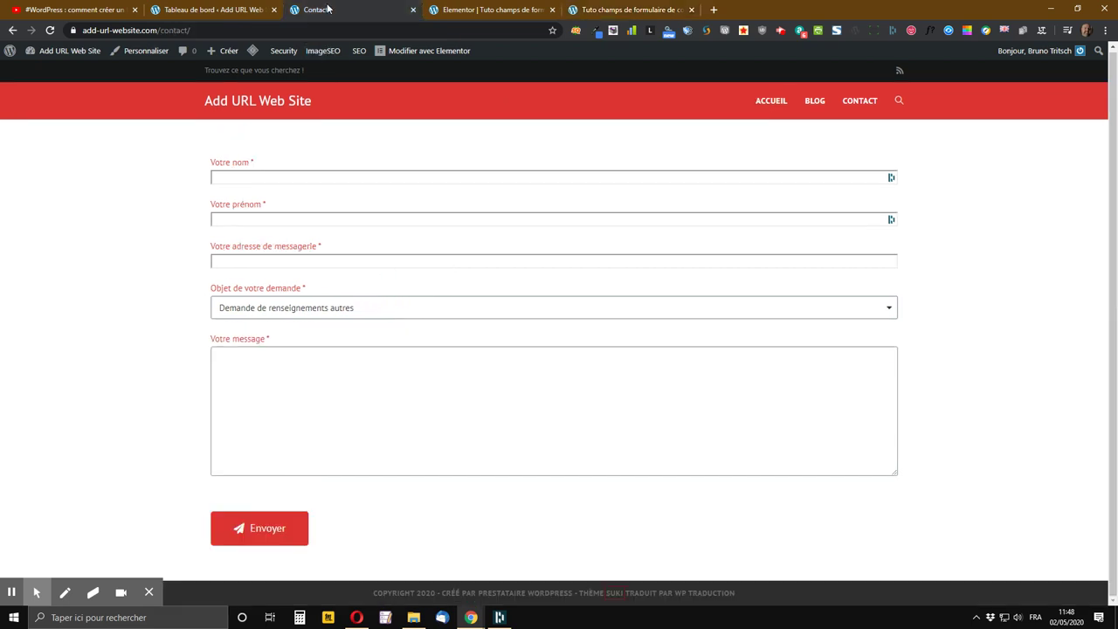
click(310, 310)
click(282, 338)
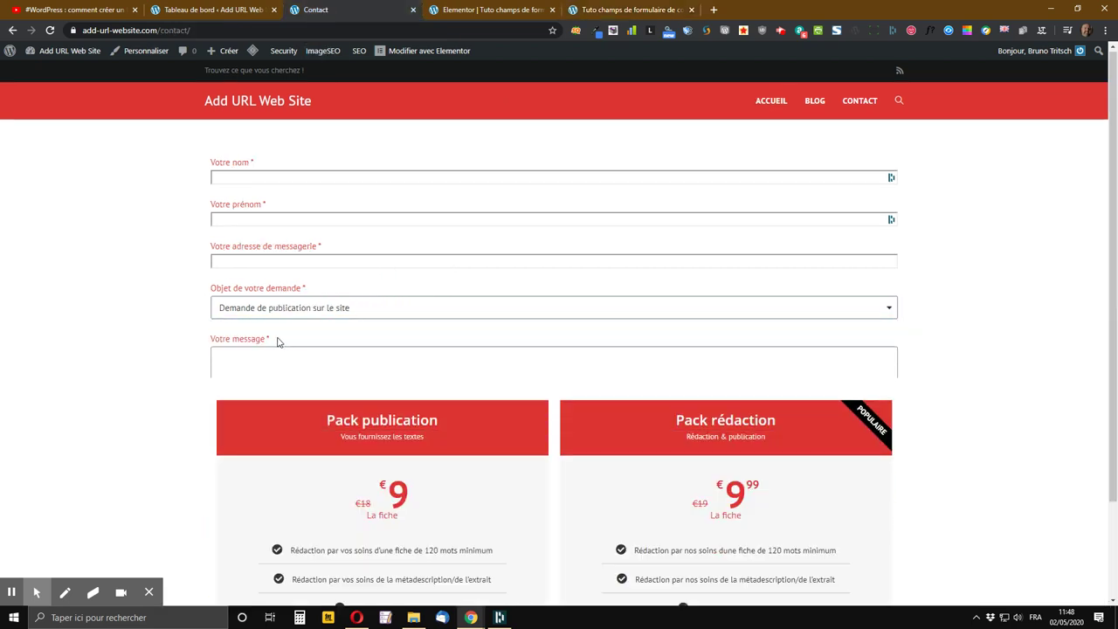
scroll(282, 340, down, 2)
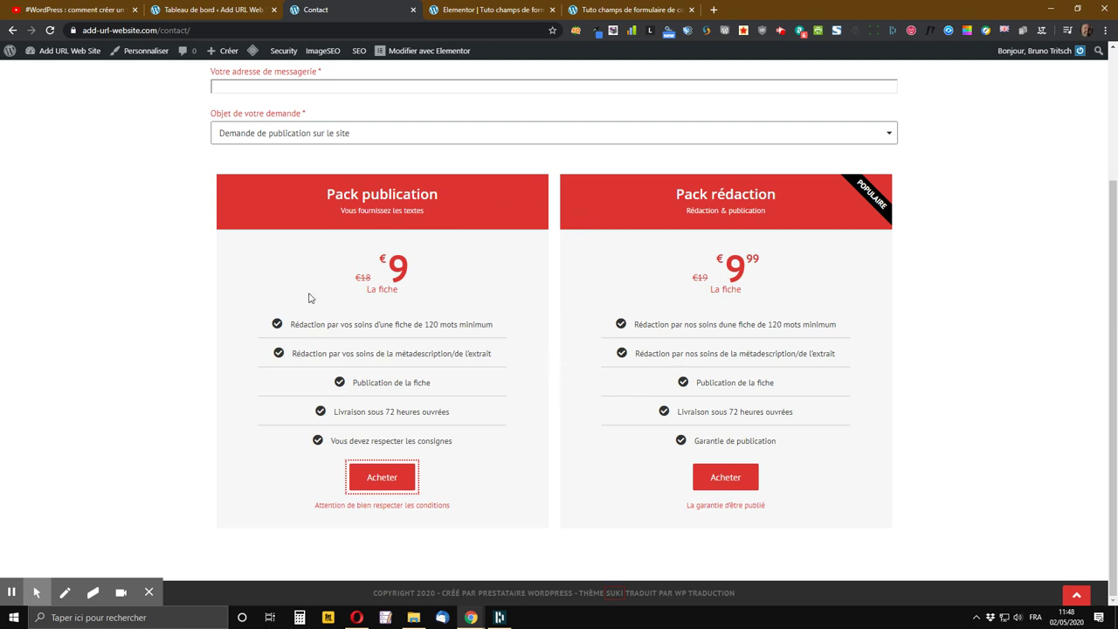
scroll(533, 239, up, 2)
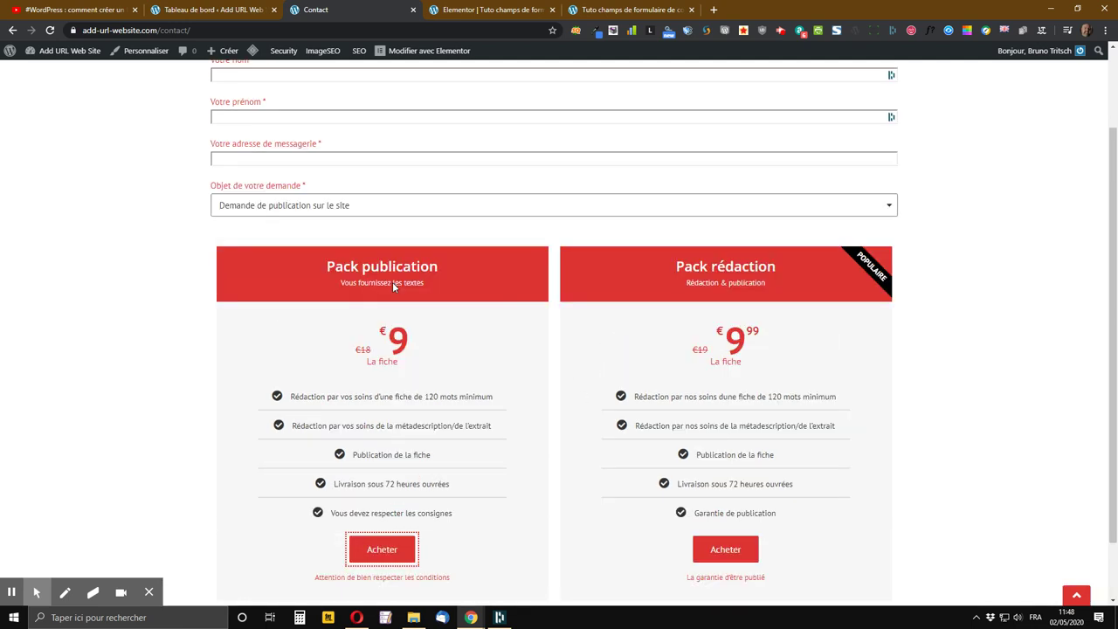
scroll(444, 276, down, 1)
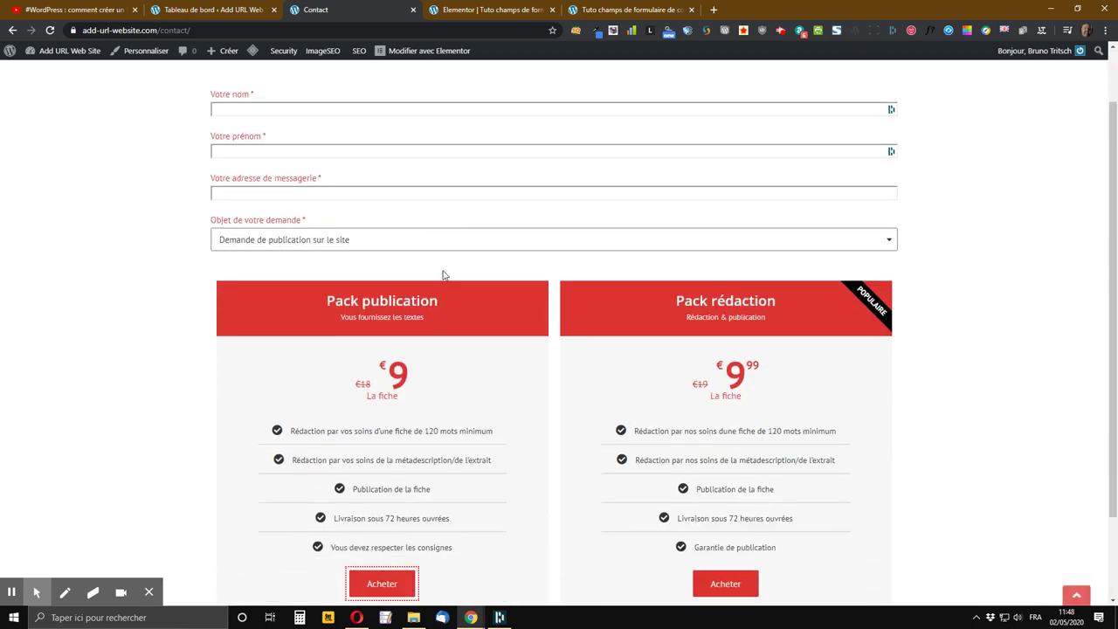
scroll(268, 264, down, 1)
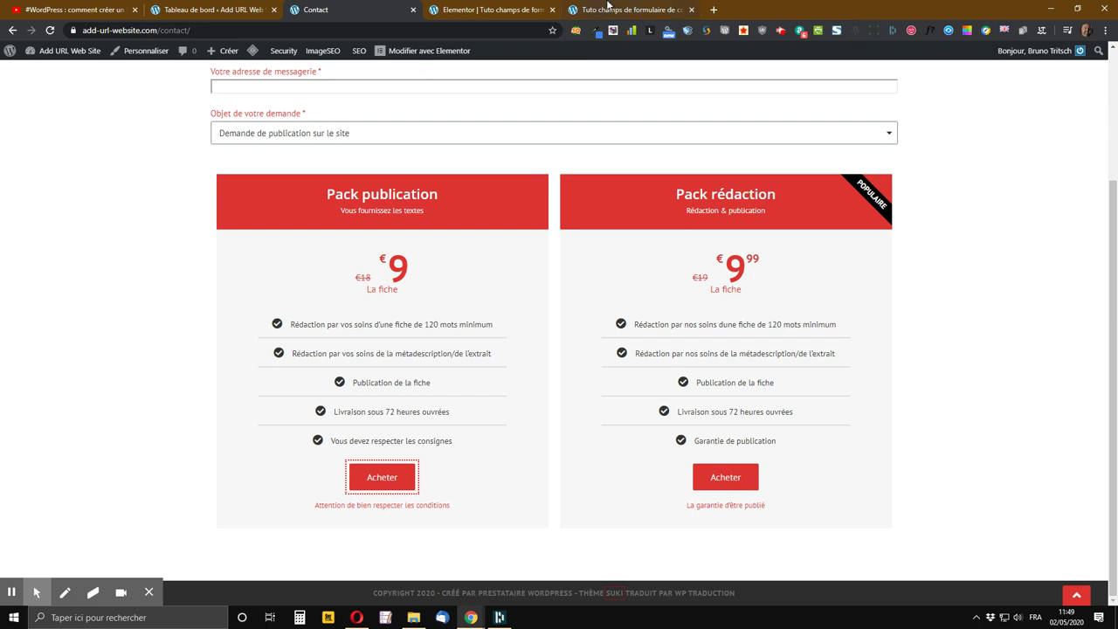
Place a Modèle widget in the upper empty section, duplicate it, and move the duplicate into the empty section below
click(487, 10)
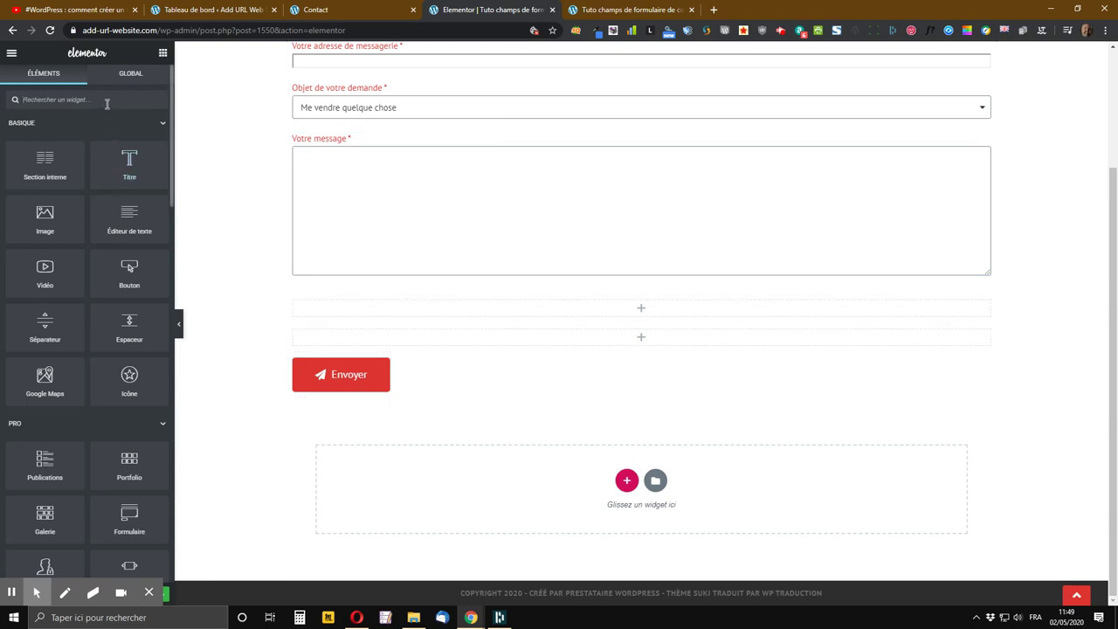
text(mo)
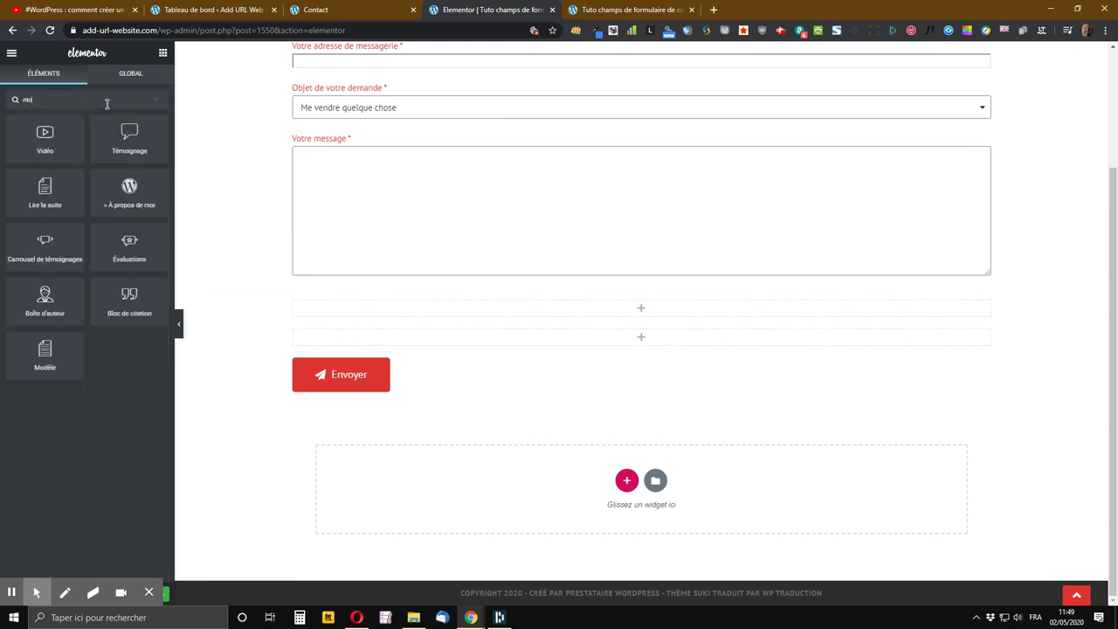
drag(44, 354, 671, 313)
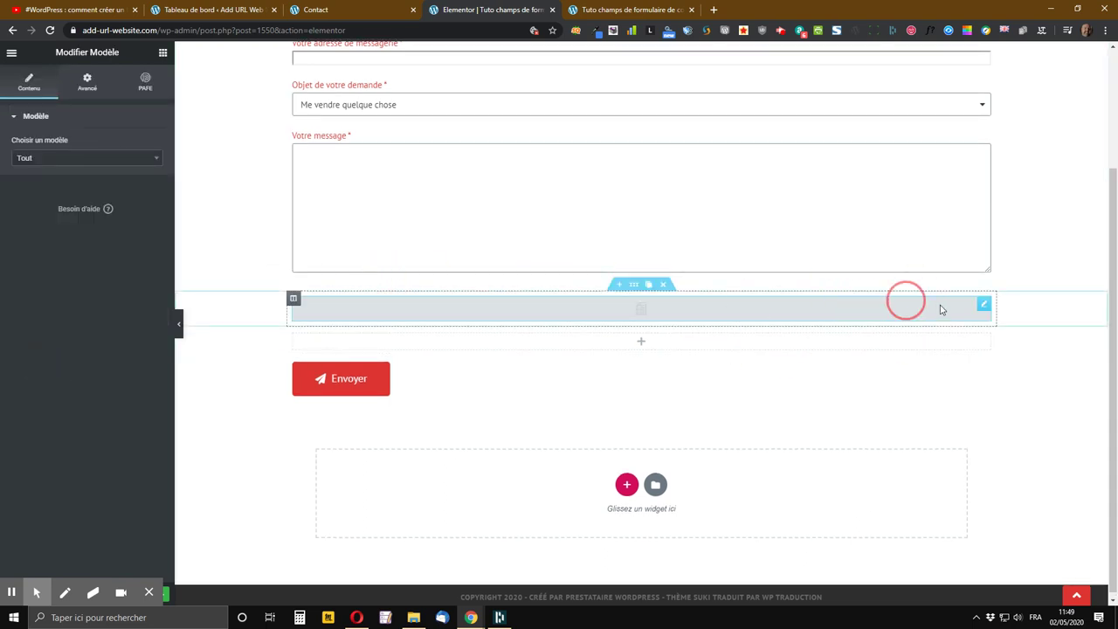
right_click(989, 307)
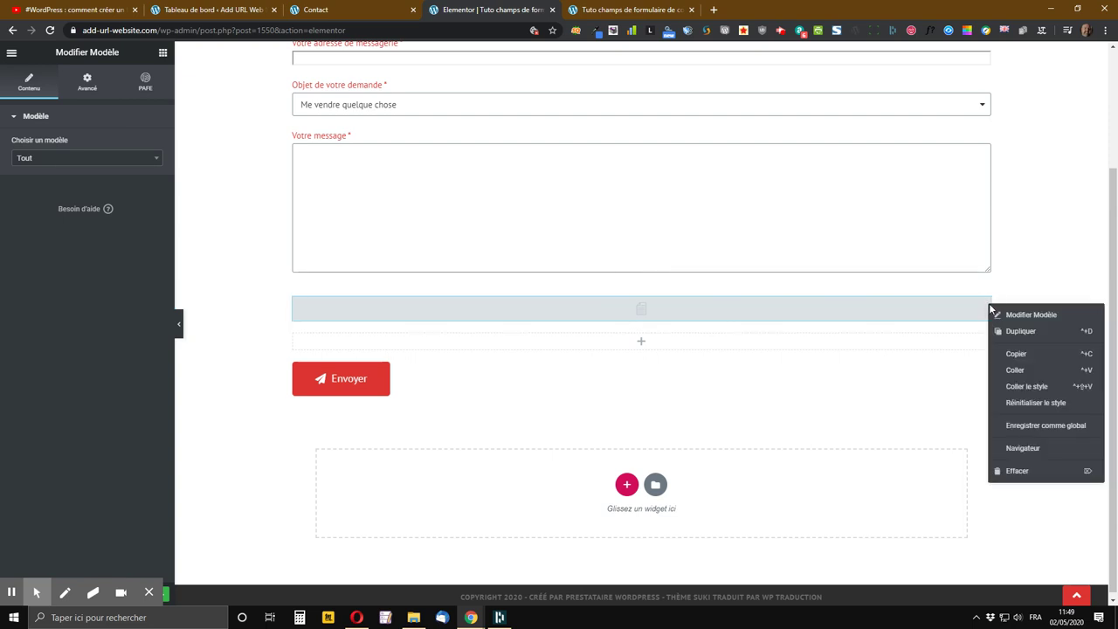
click(1019, 331)
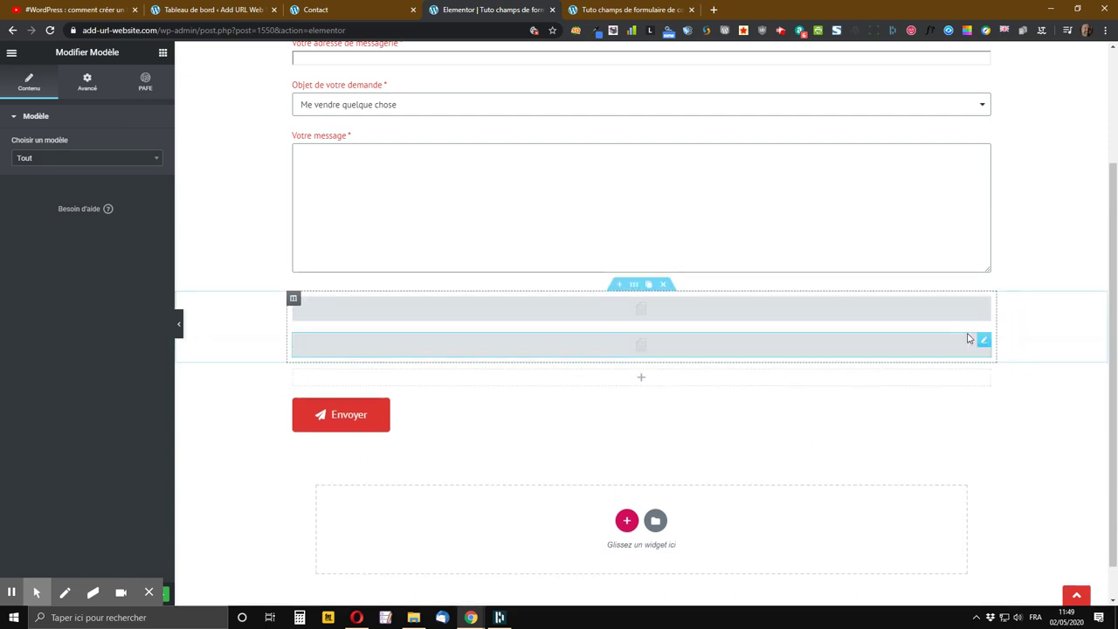
drag(963, 337, 651, 352)
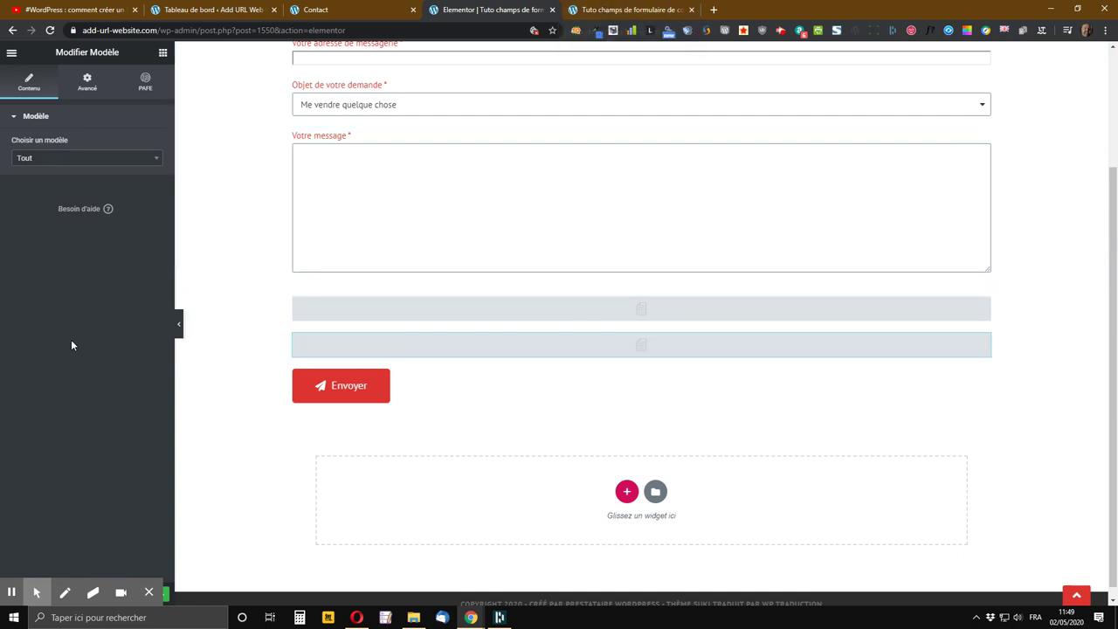
Test the request subject "Me vendre quelque chose" in the form preview
click(608, 8)
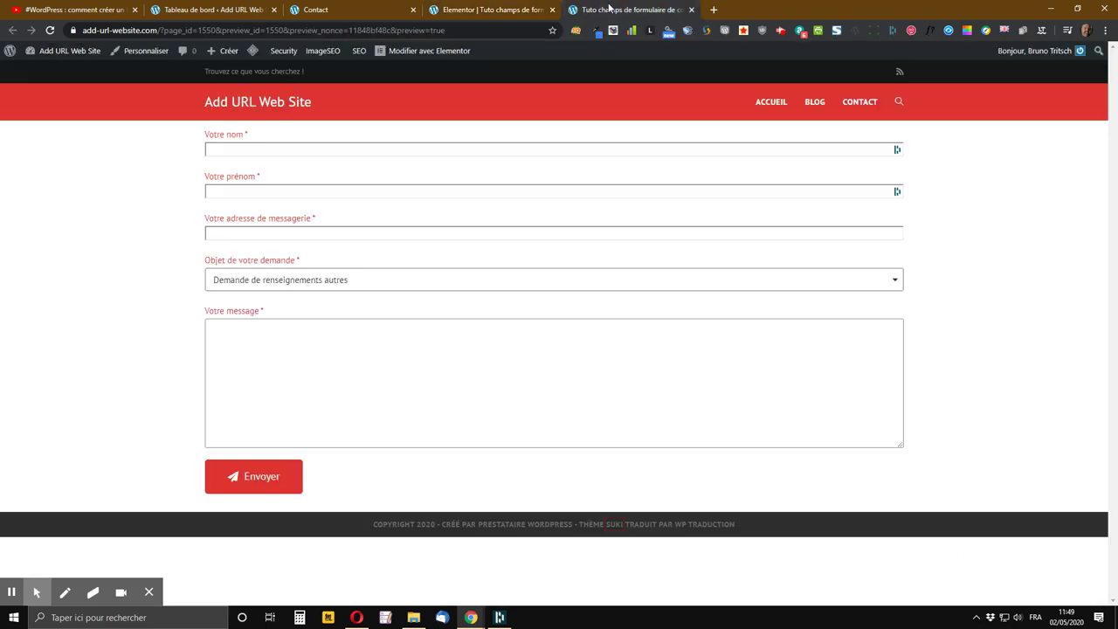
click(236, 283)
click(238, 293)
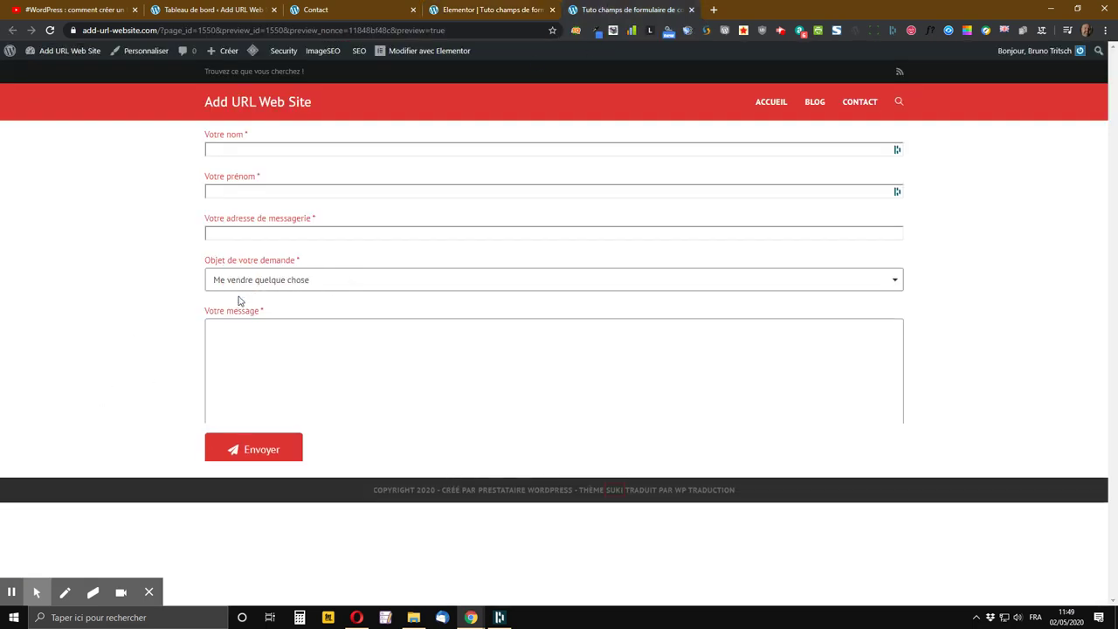
Open the upper Modèle widget's settings in the Elementor editor and search its template chooser for "déma"
click(489, 9)
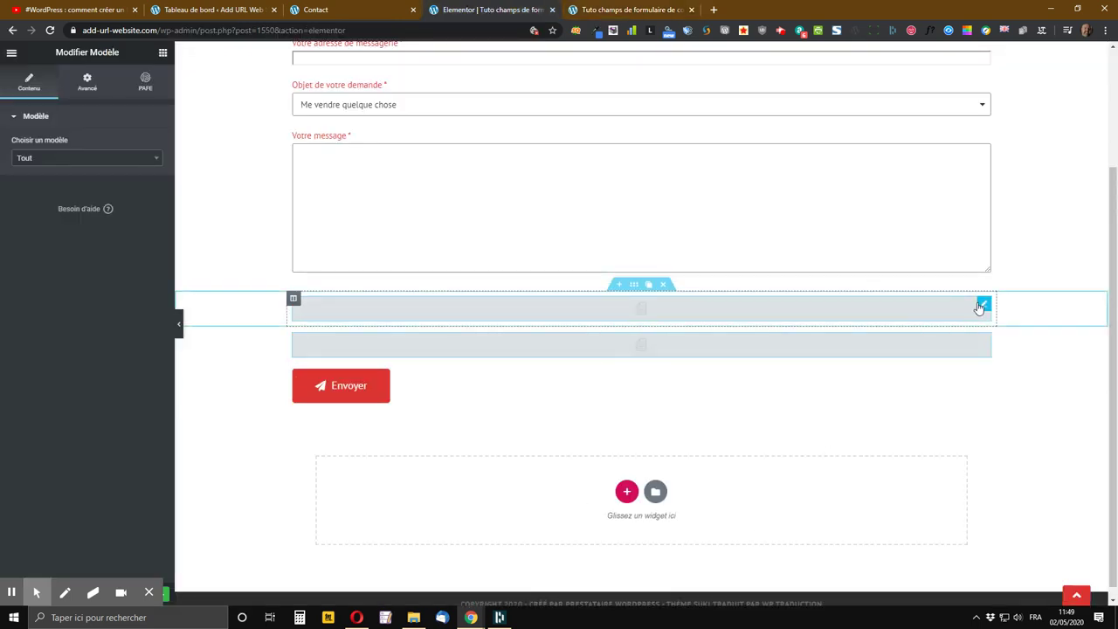
right_click(986, 306)
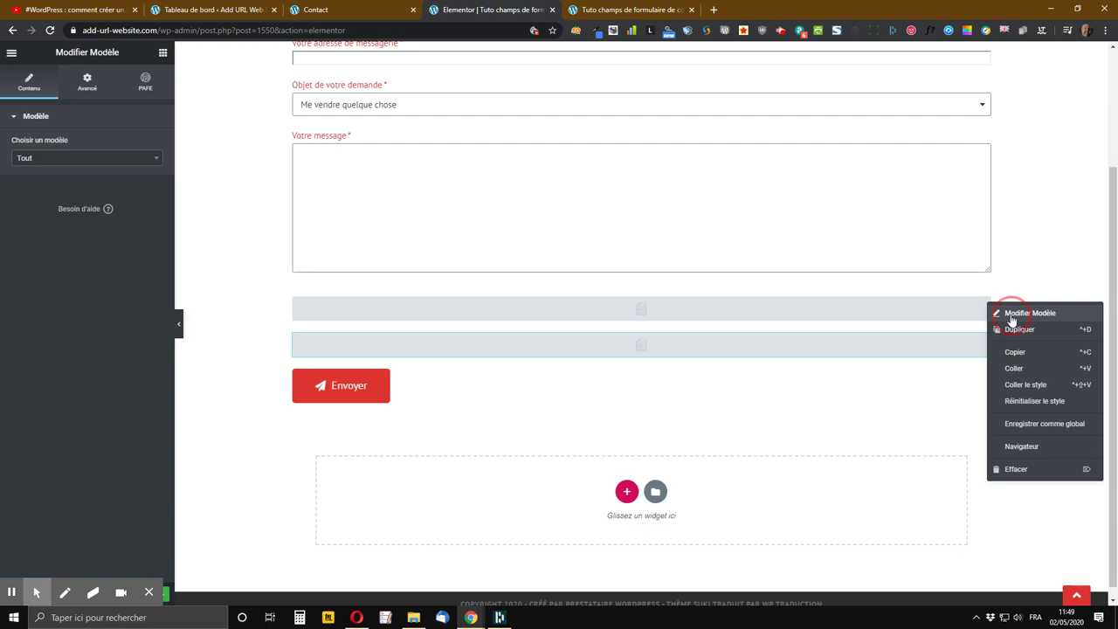
click(74, 121)
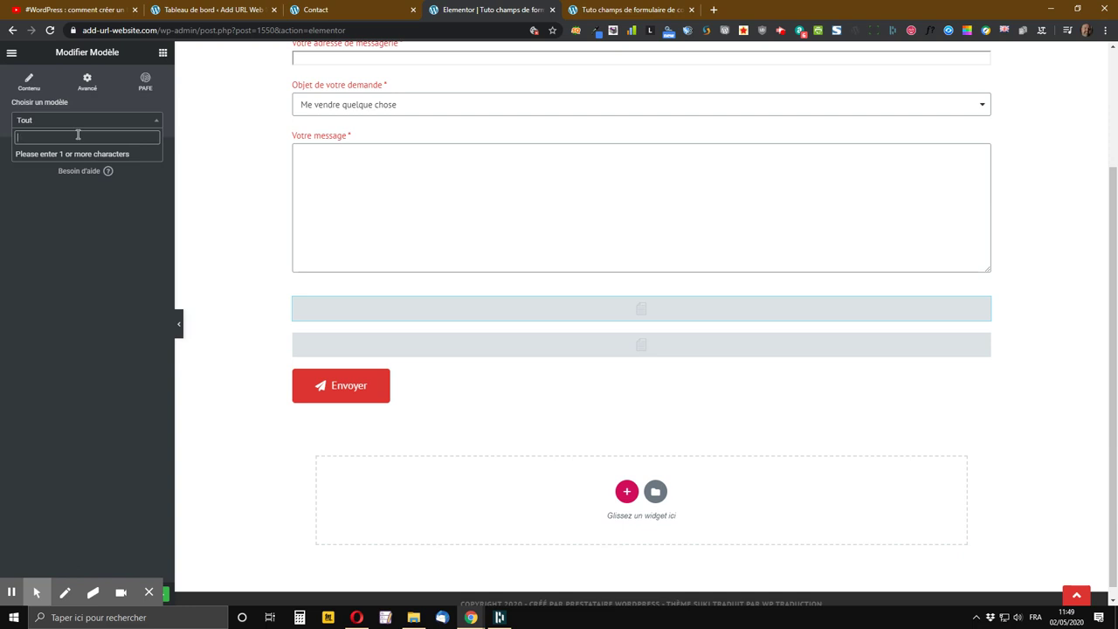
text(dé)
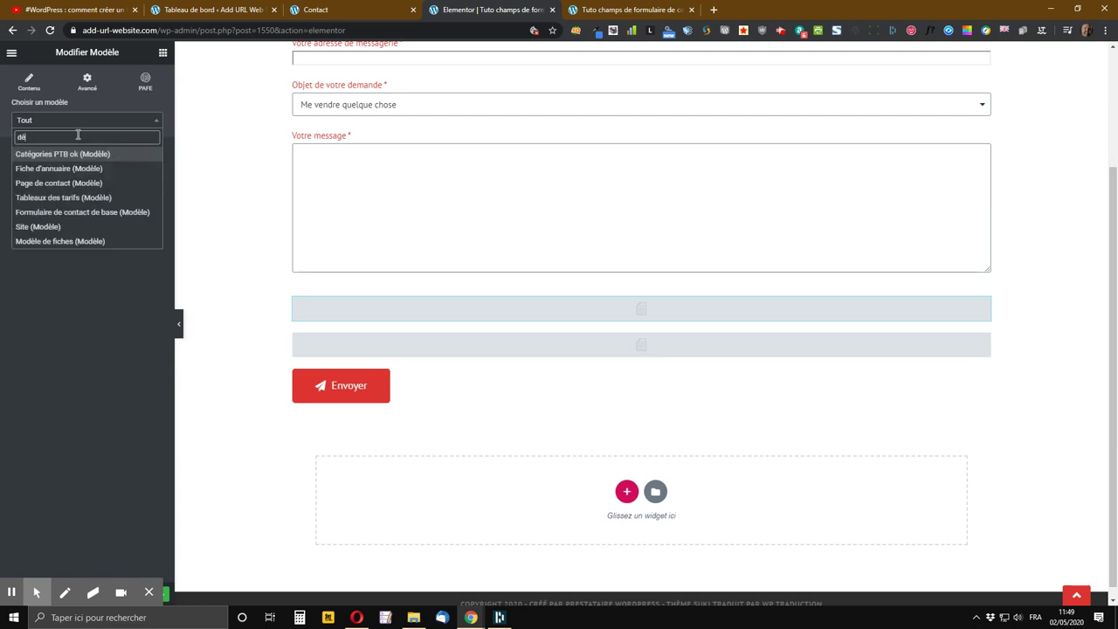
text(ma)
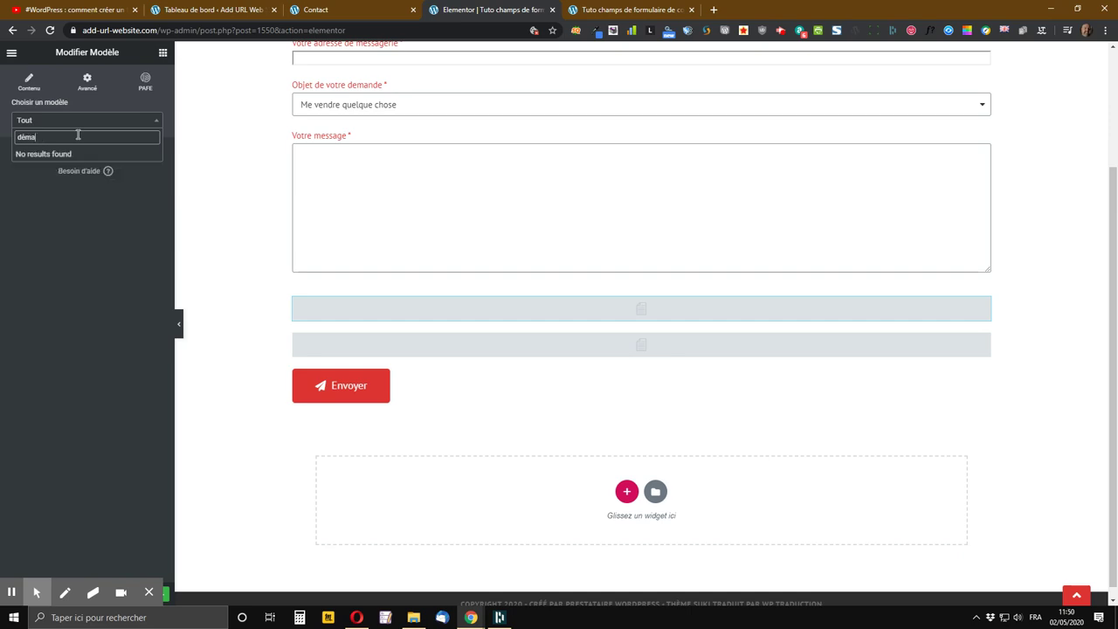
Open the list of saved templates in the WordPress dashboard and look up the antispam template's exact name
click(318, 9)
click(245, 10)
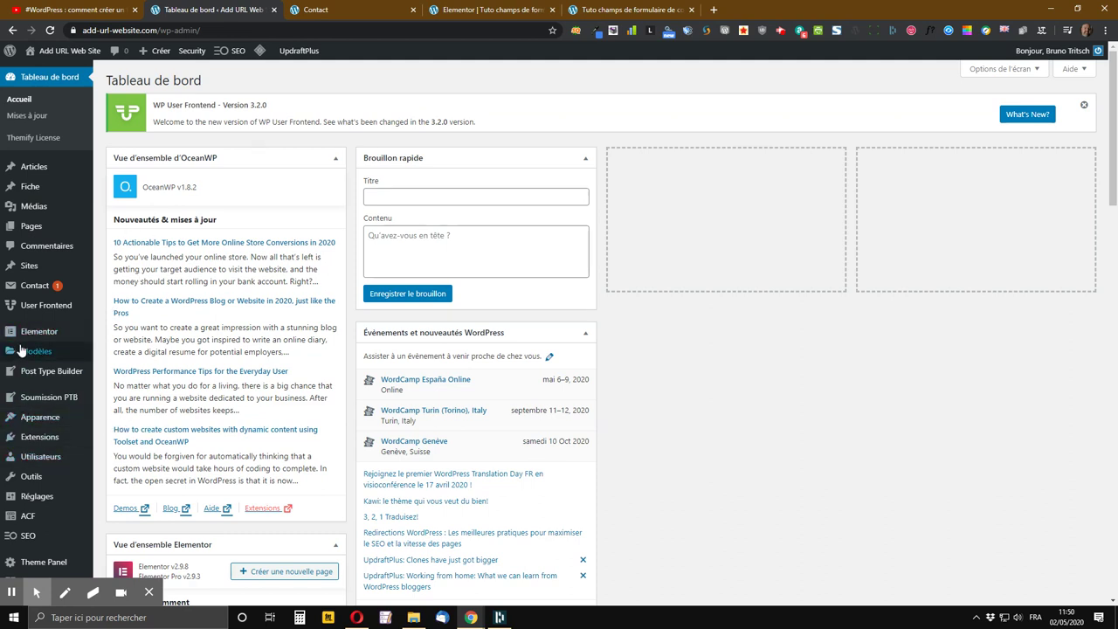
mouse_move(65, 355)
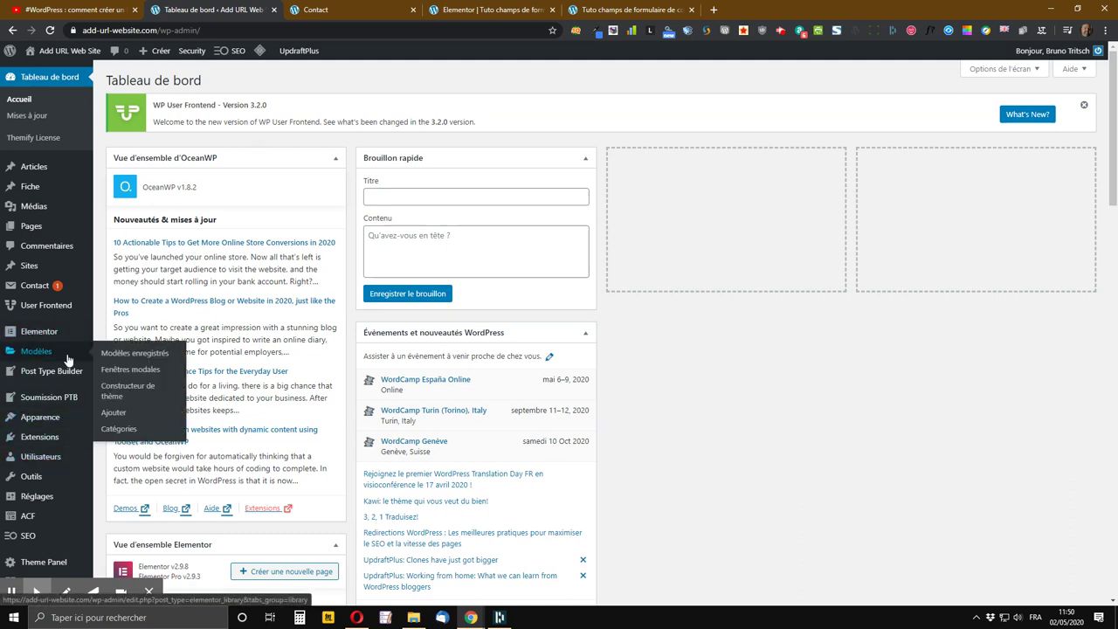
click(137, 351)
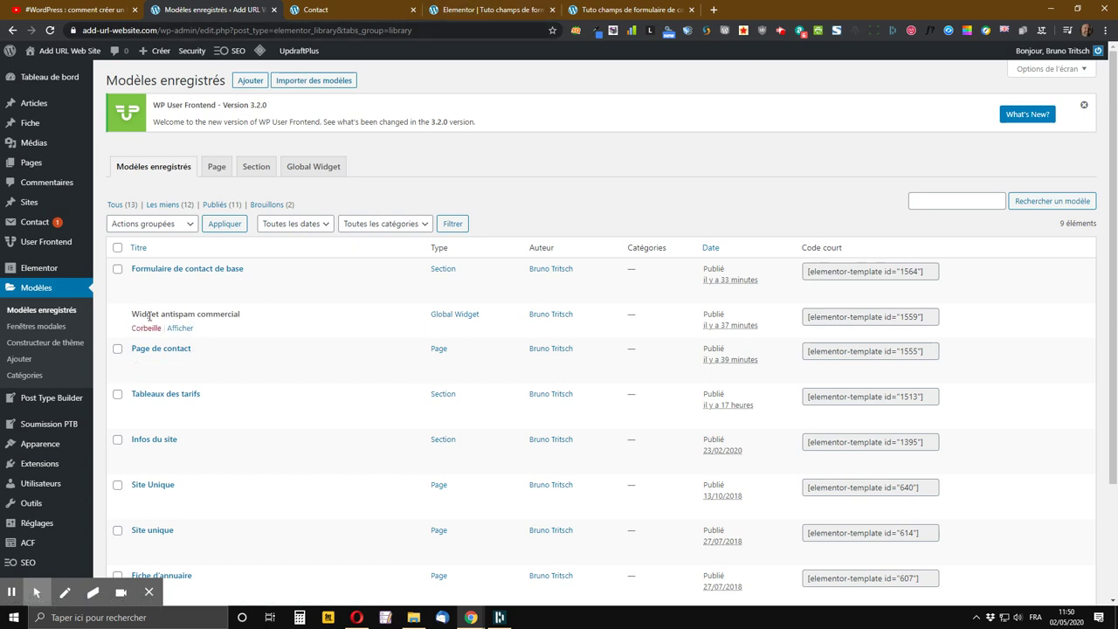
Back in the Elementor editor, search the Modèle widget's template chooser for "widge" instead
click(475, 9)
key(BackSpace)
key(BackSpace)
key(BackSpace)
key(BackSpace)
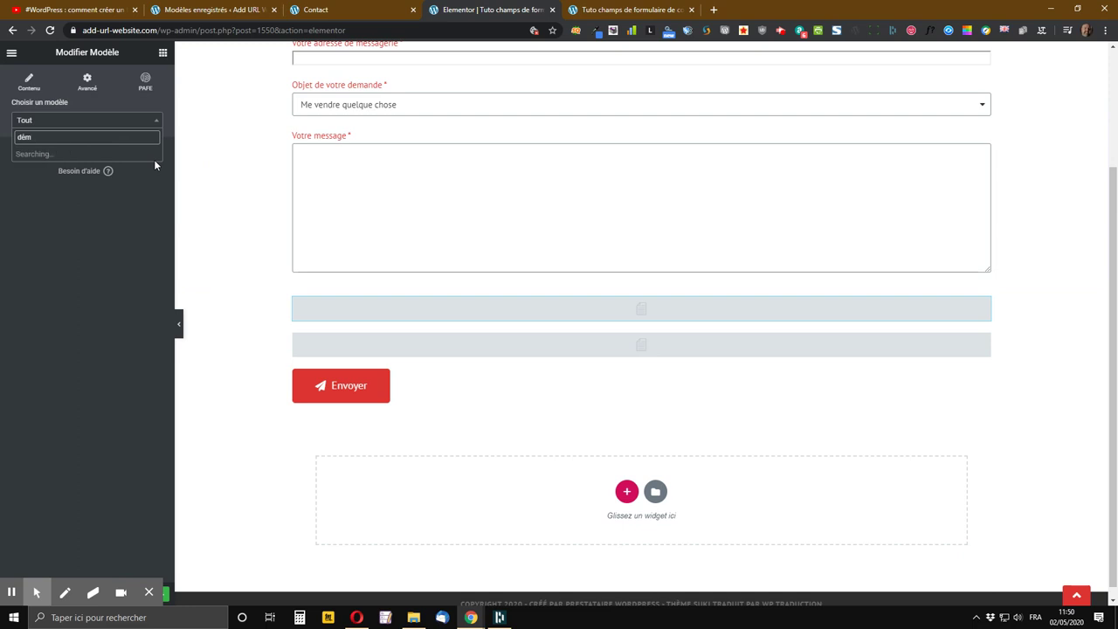
text(widg)
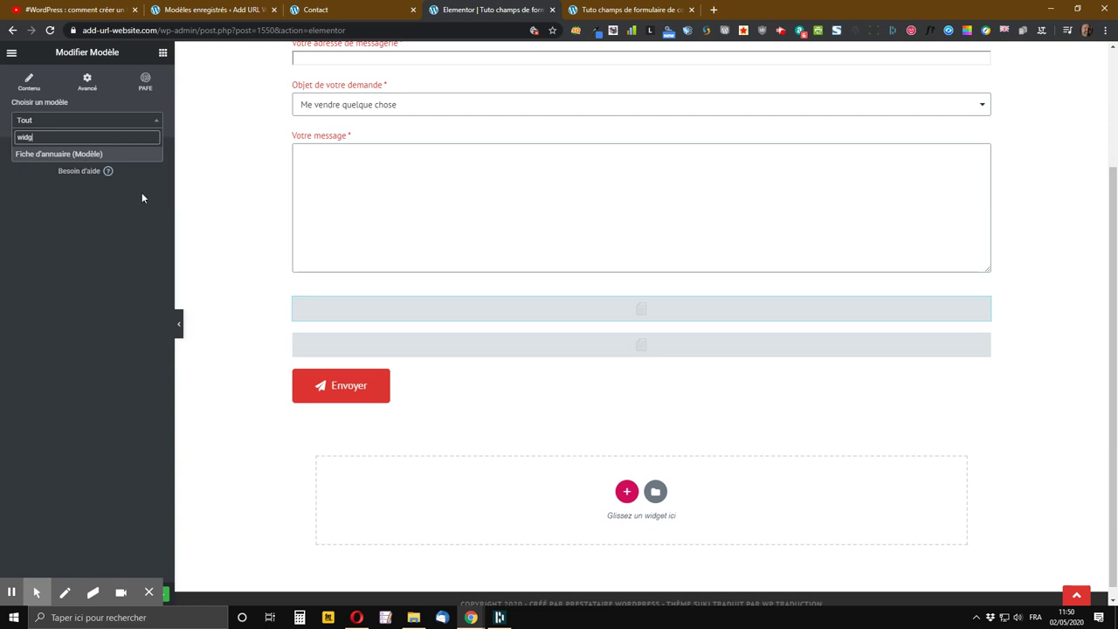
text(e)
Reload the editor and try assigning the template "Fiche d'annuaire (Modèle)" to the upper Modèle widget after searching for "widg"
click(50, 30)
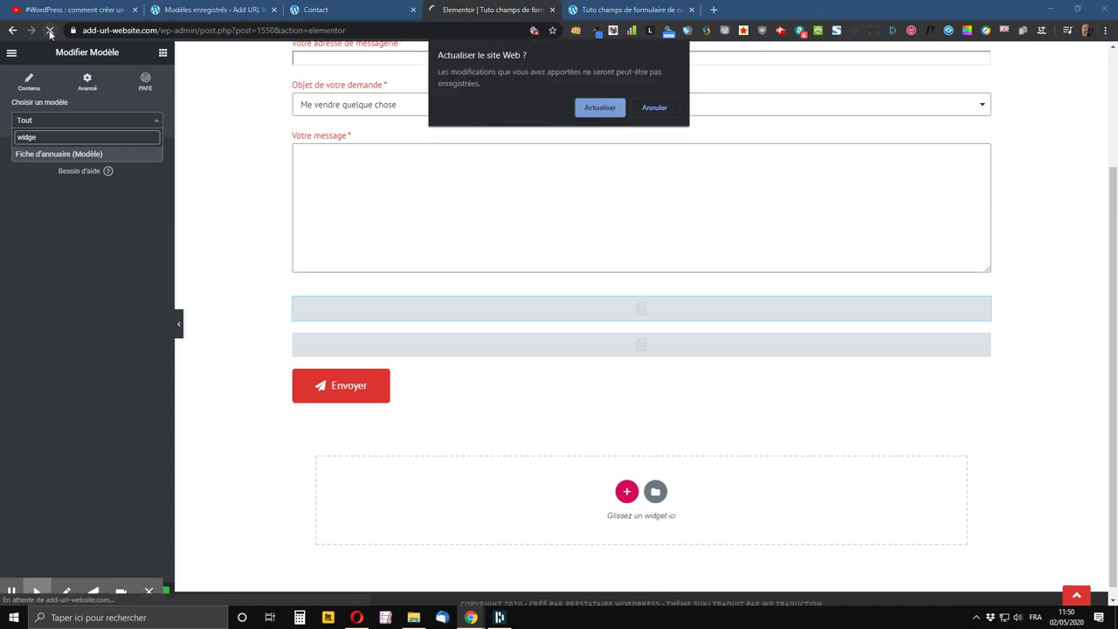
click(601, 108)
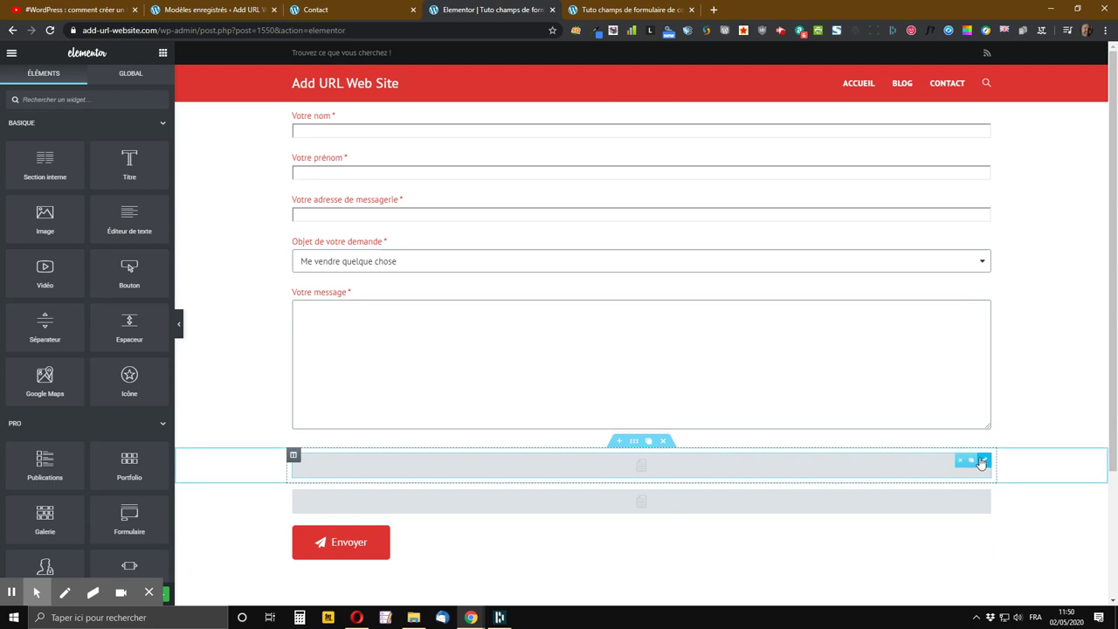
right_click(973, 466)
click(1013, 435)
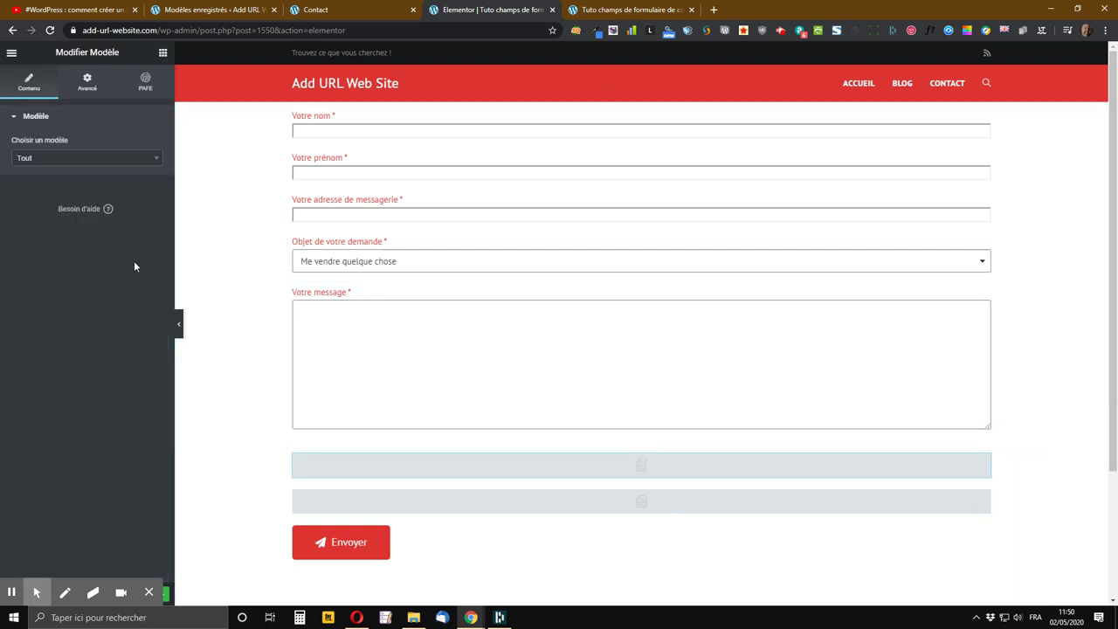
click(102, 161)
text(widg)
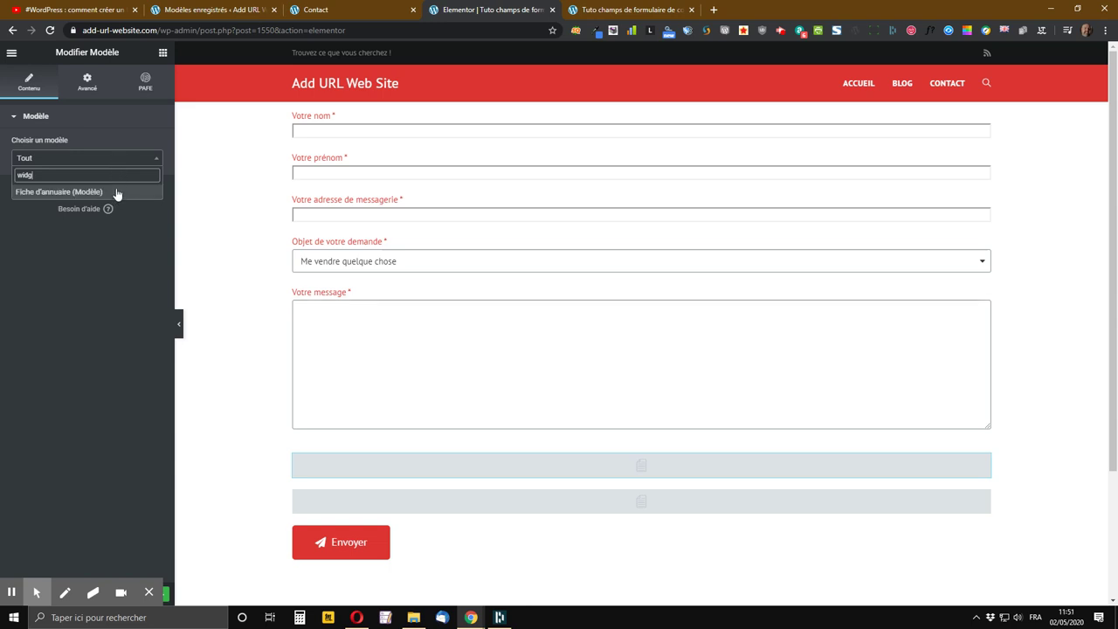
click(87, 191)
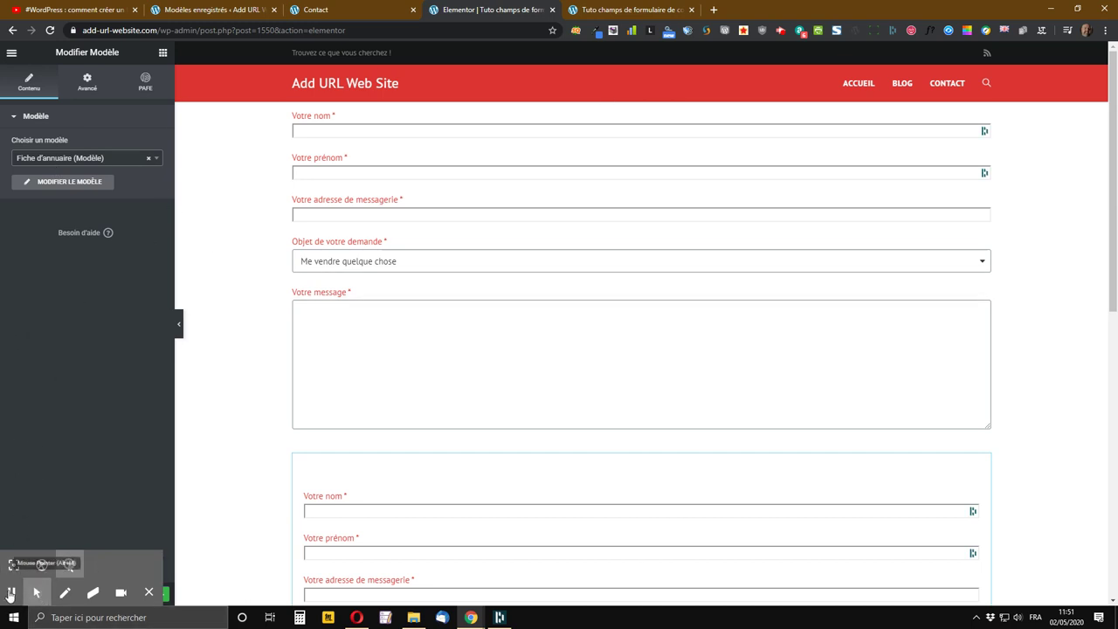
click(12, 593)
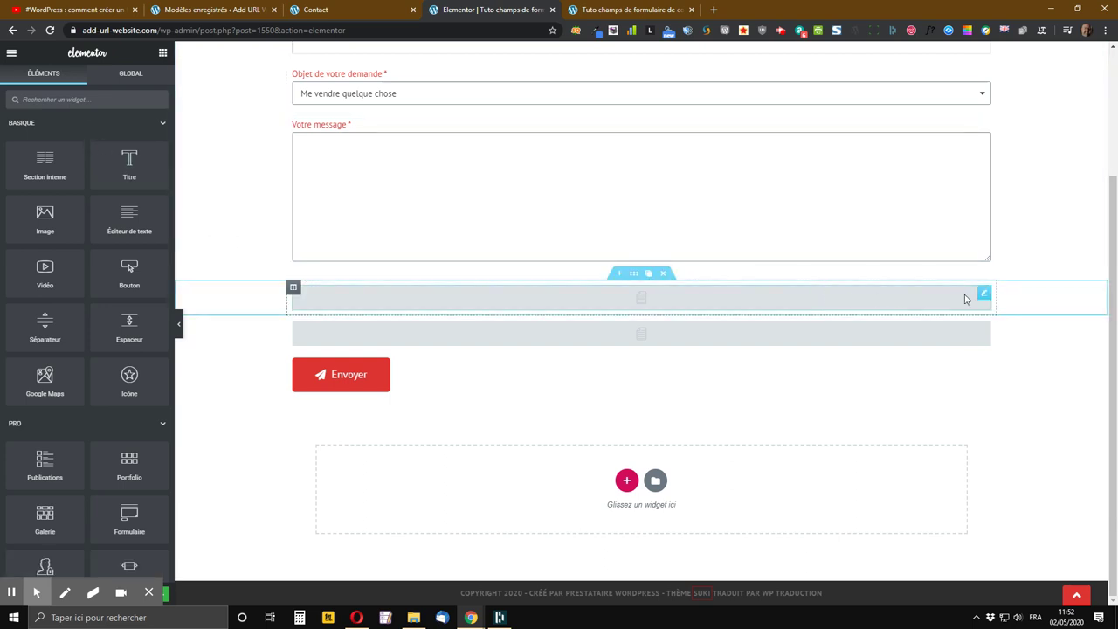
Replace the upper Modèle widget with the global "Widget antispam commercial" and detach it from its global version
mouse_move(984, 293)
click(953, 293)
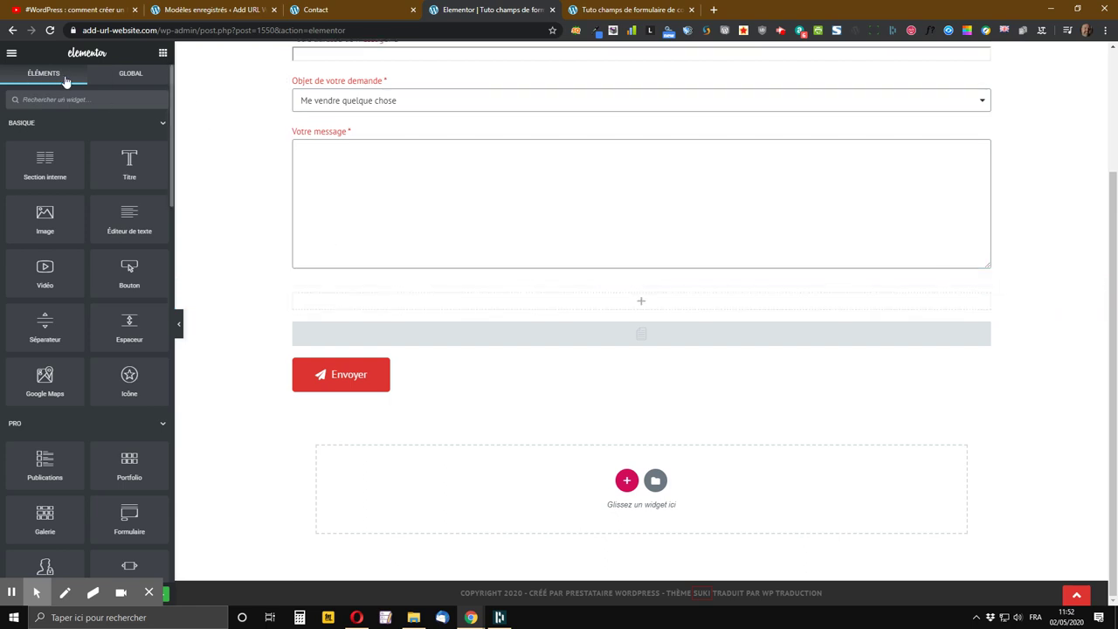
click(130, 75)
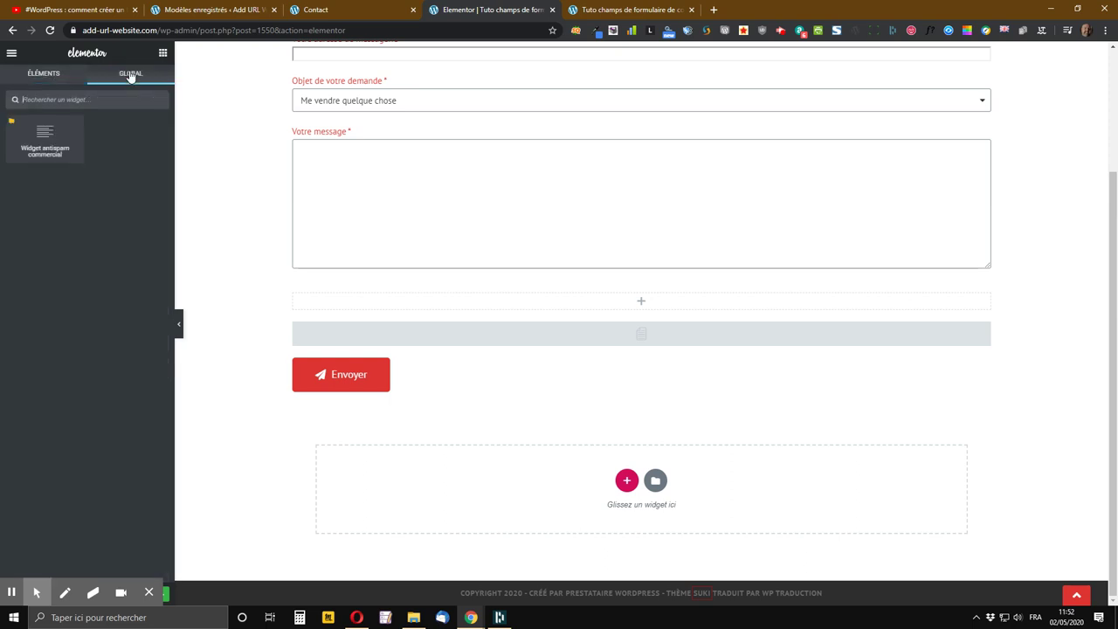
drag(40, 135, 635, 302)
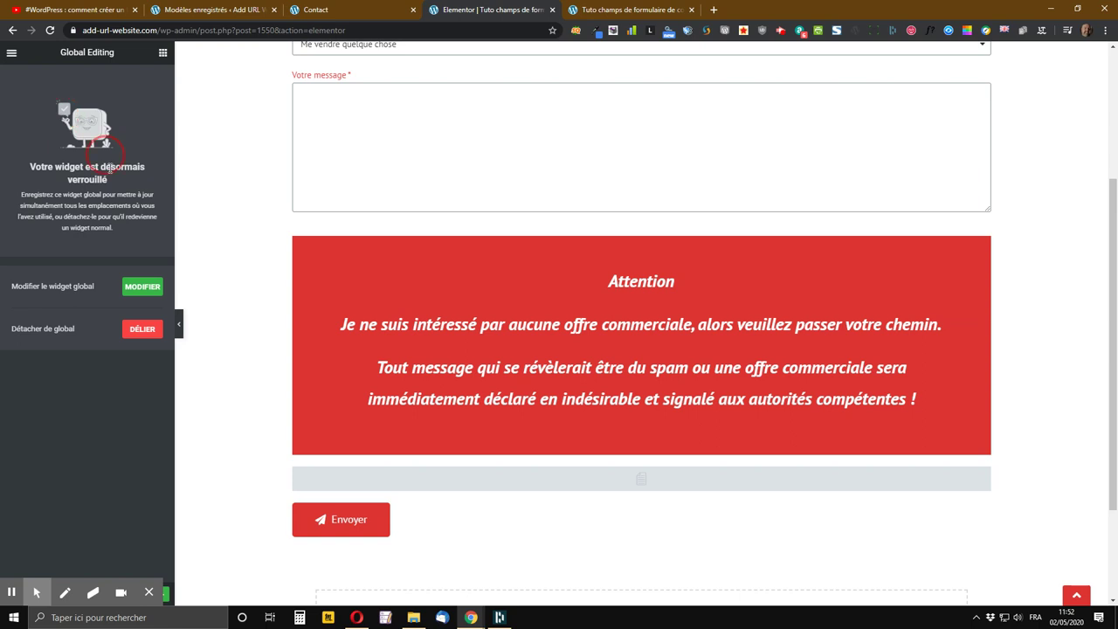
click(143, 331)
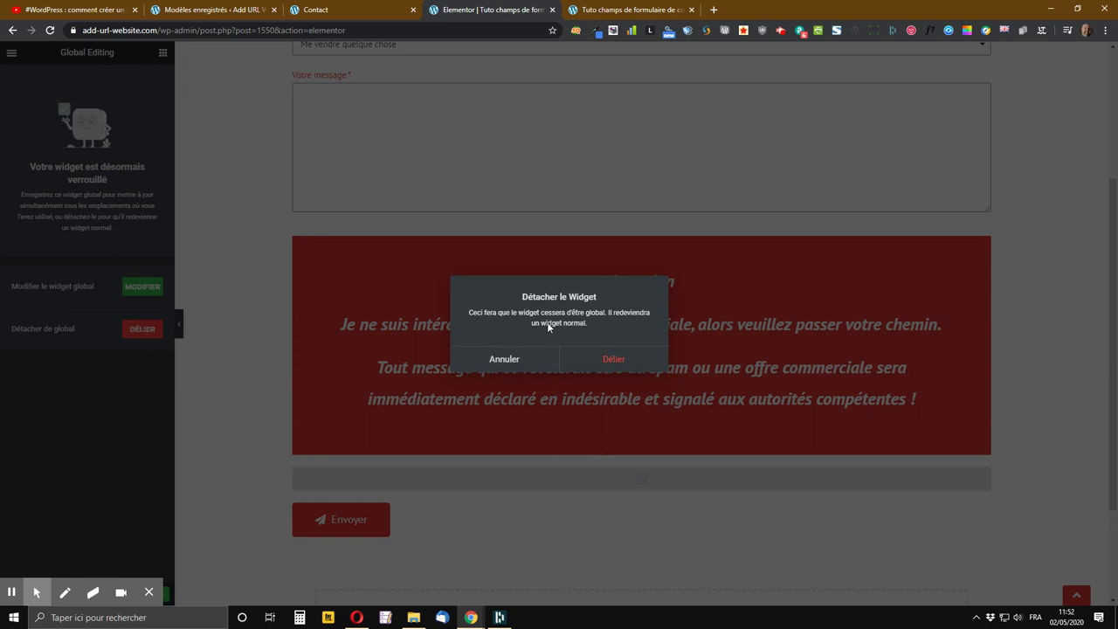
click(605, 360)
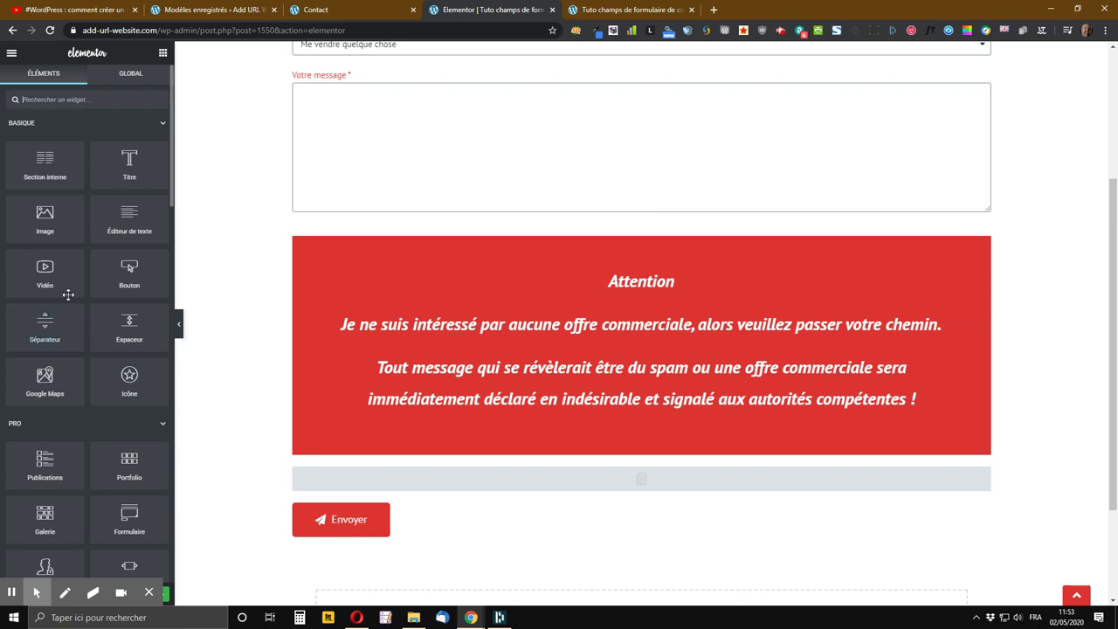
Open the red warning text's PAFE Form Builder Conditional Logic and examine its display rule on the objet field
right_click(978, 251)
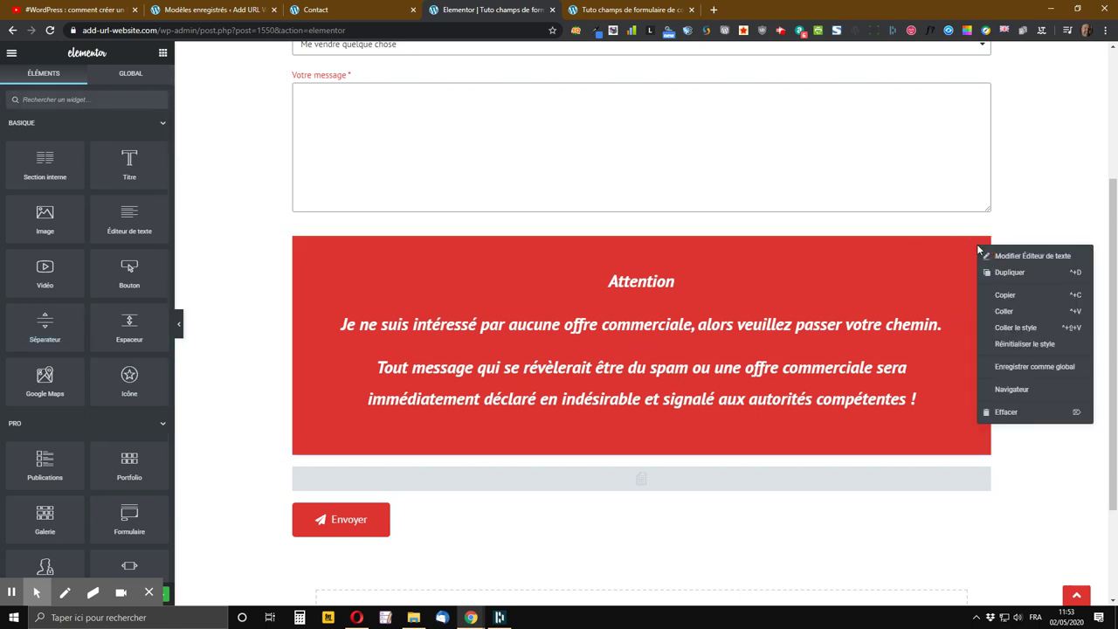
click(996, 257)
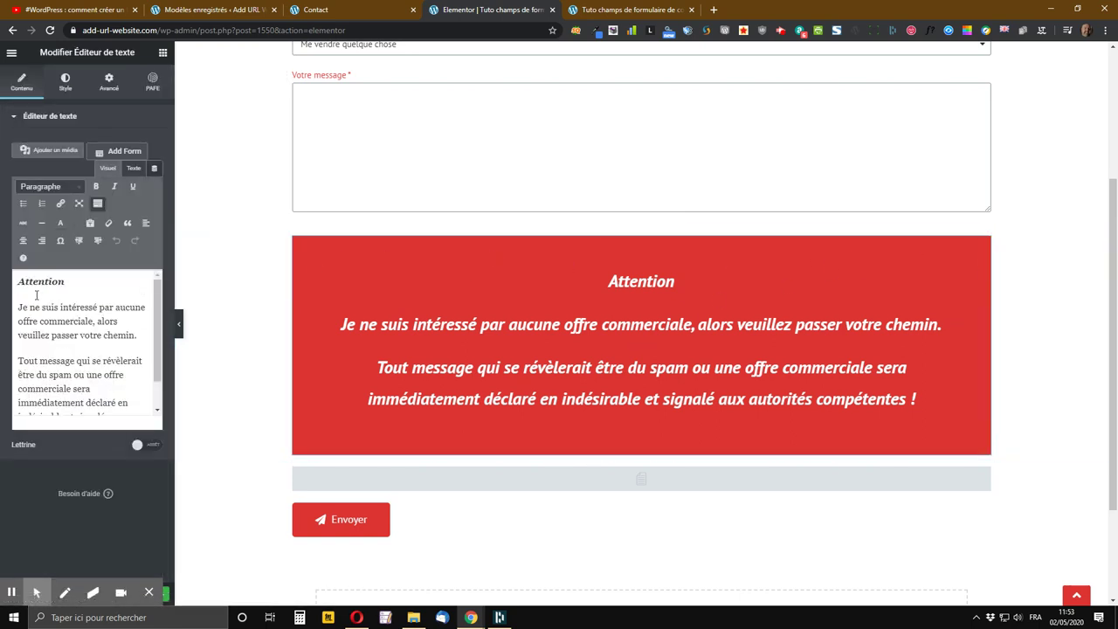
click(157, 84)
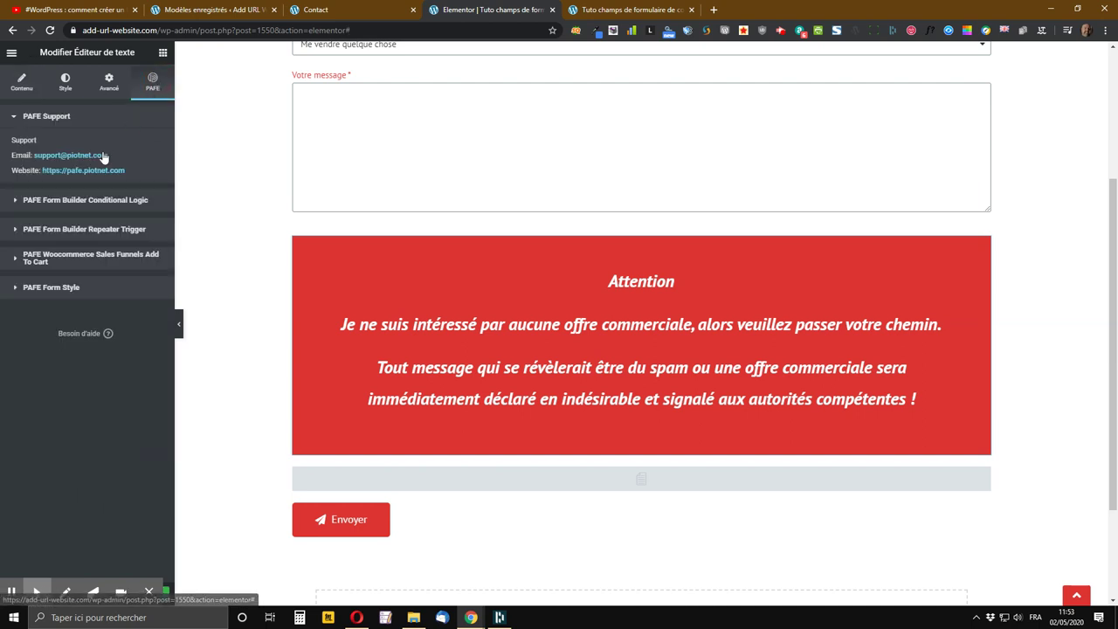
click(94, 202)
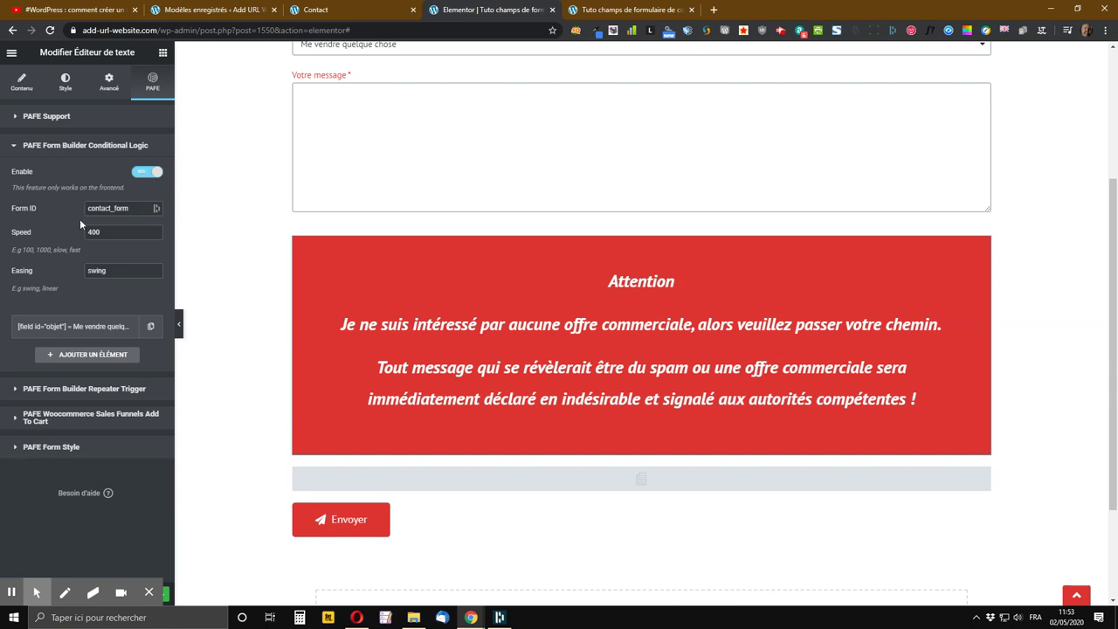
click(106, 333)
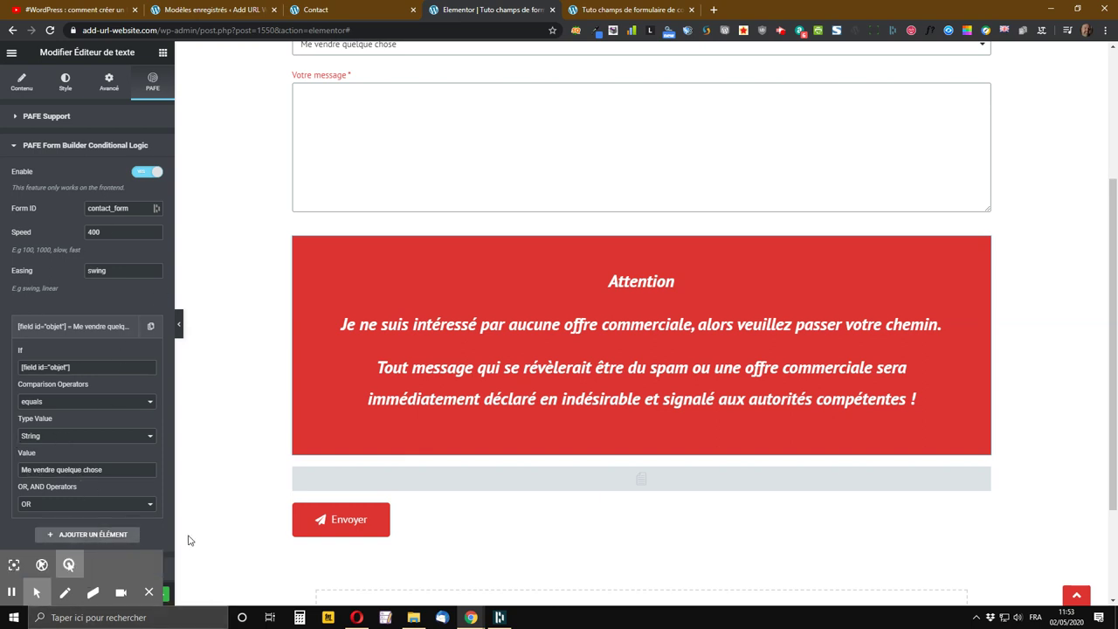
Save the contact form page as a draft
scroll(150, 321, down, 2)
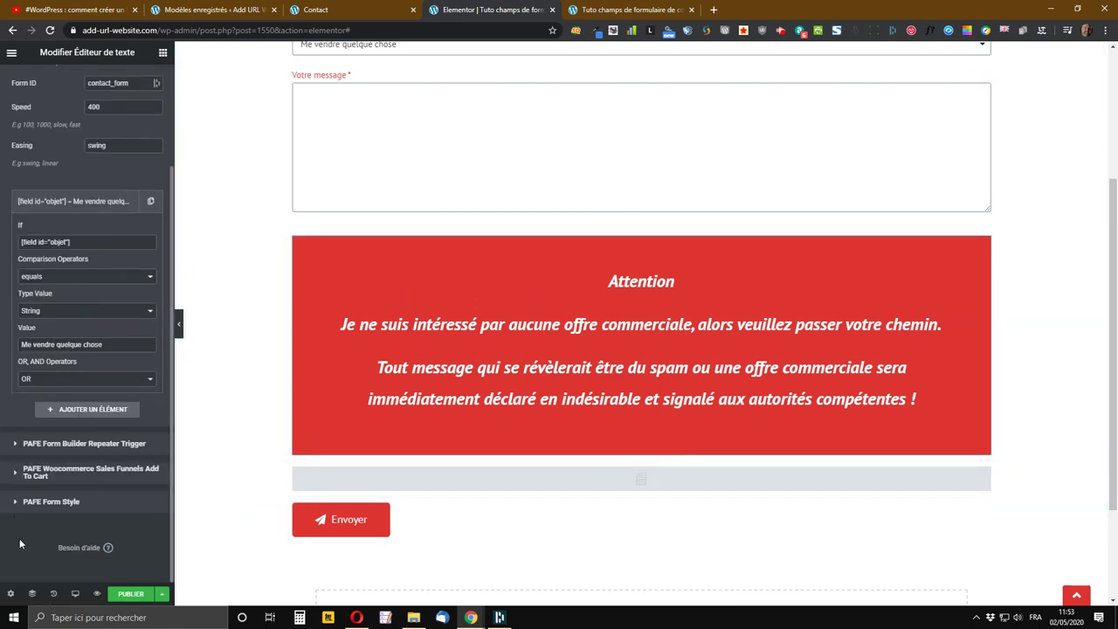
click(163, 594)
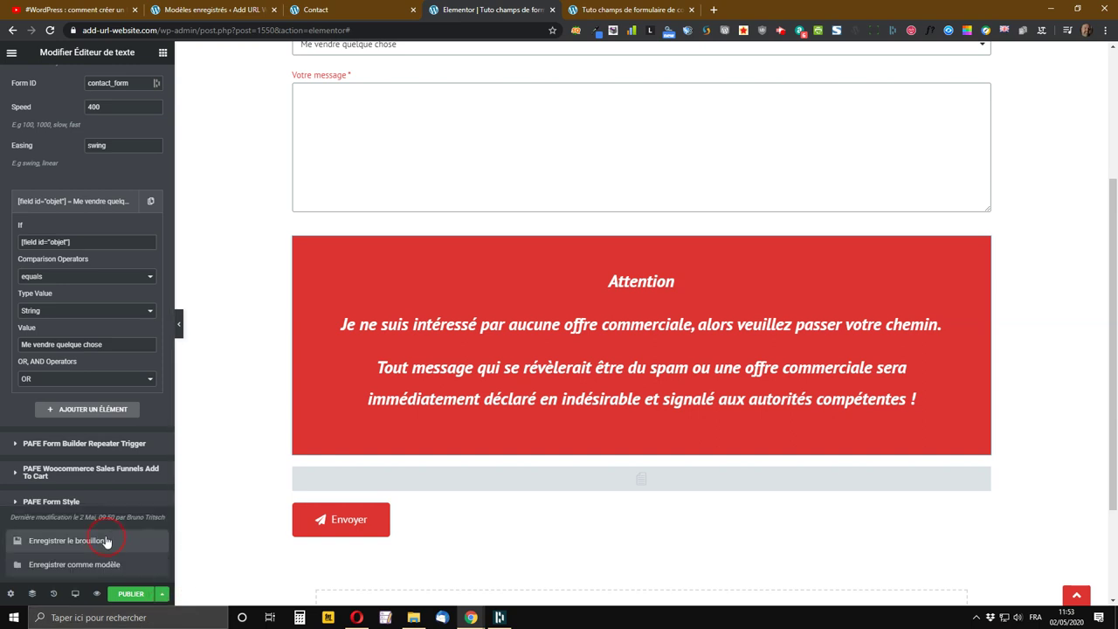
click(105, 541)
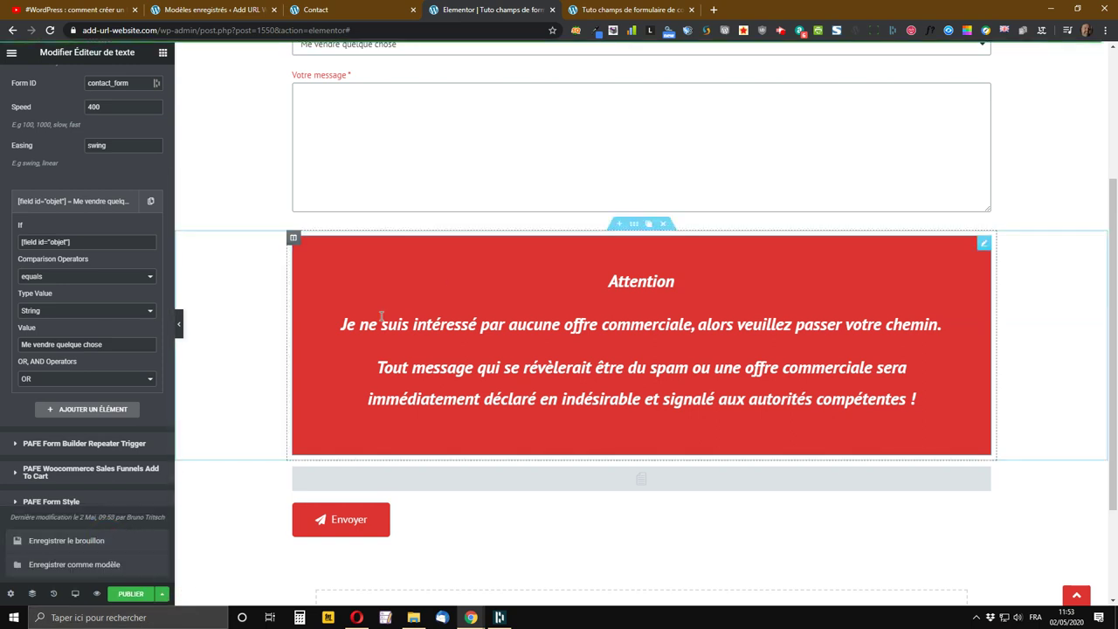
Reload the form preview and test the subjects "Demande de publication sur le site" and "Demande de renseignements autres"
click(628, 10)
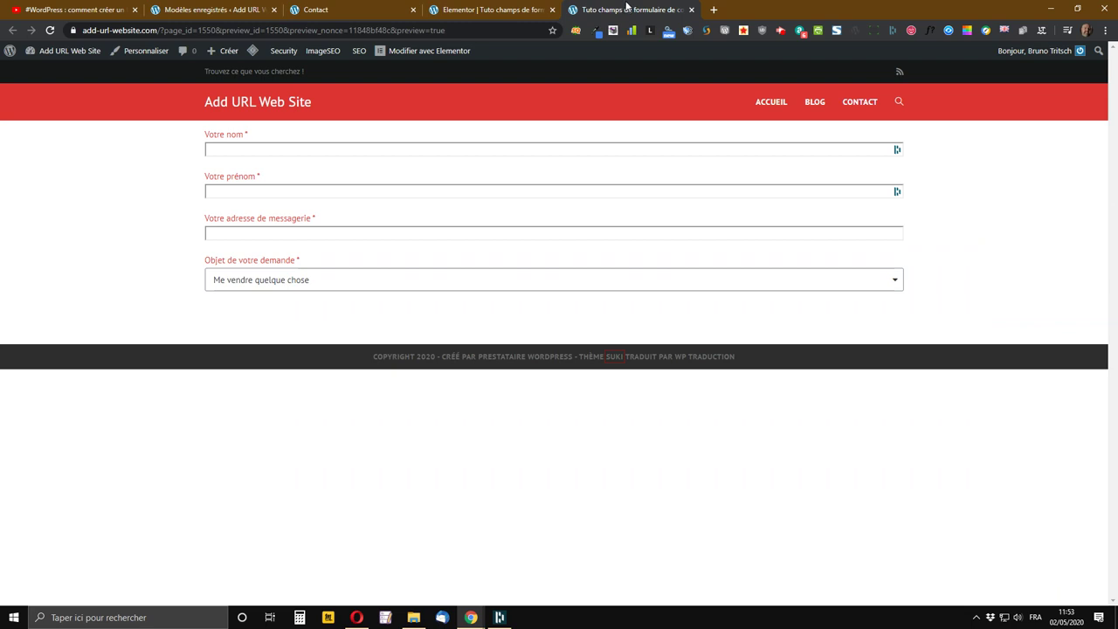
click(48, 29)
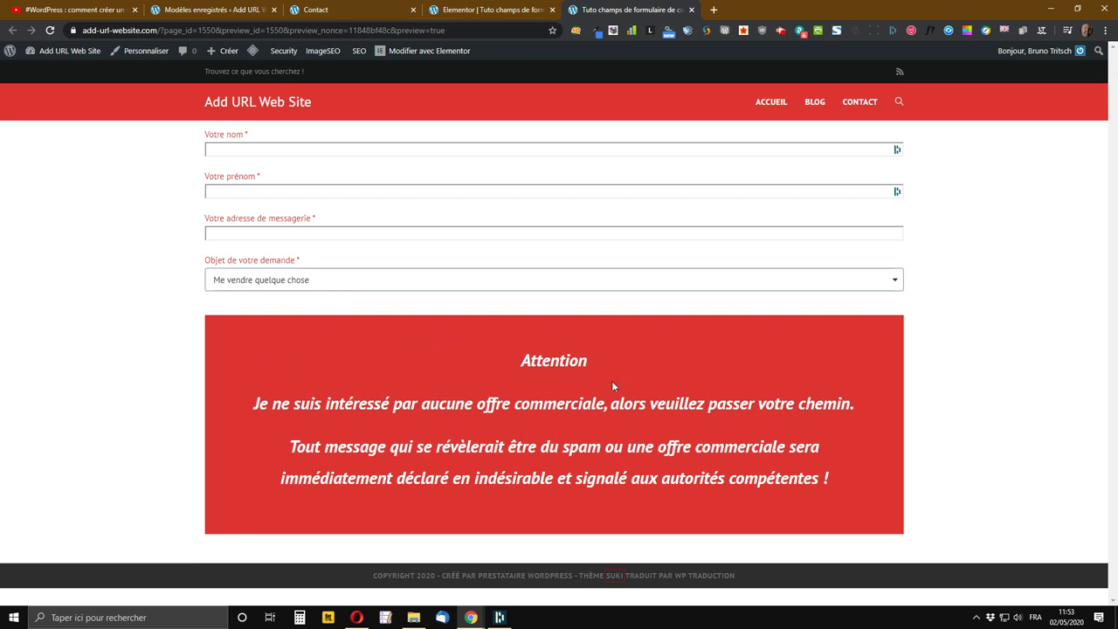
click(302, 280)
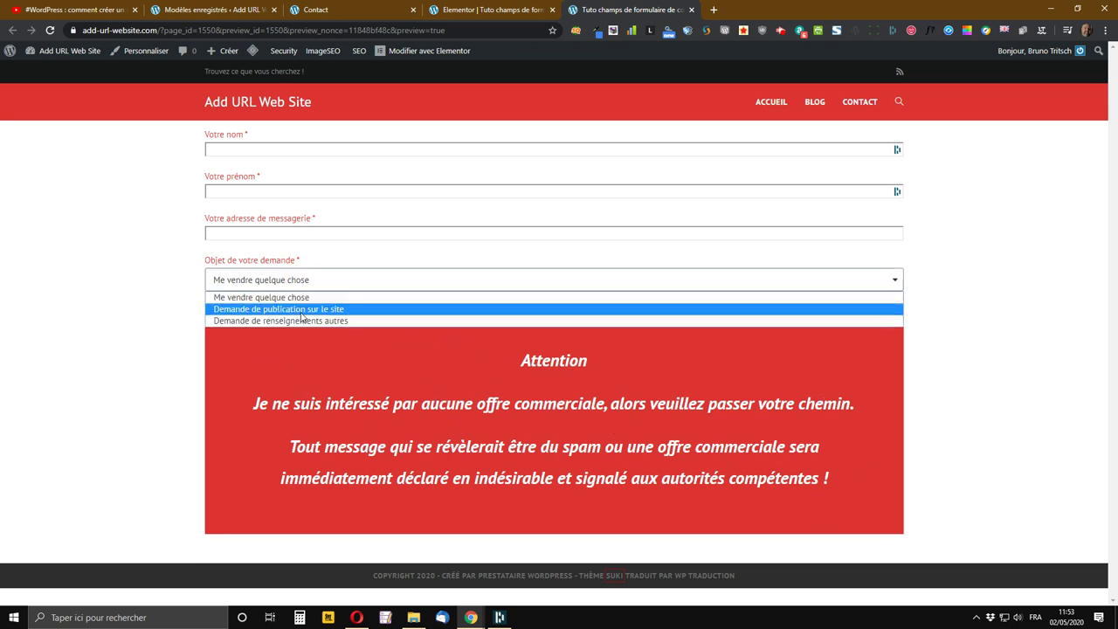
click(301, 311)
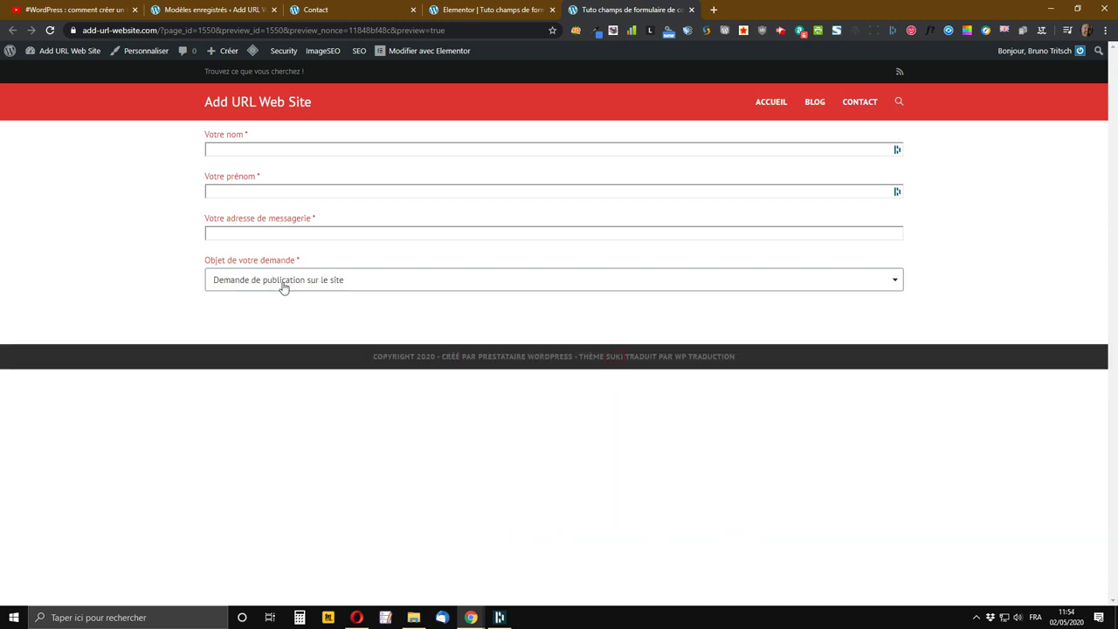
click(283, 288)
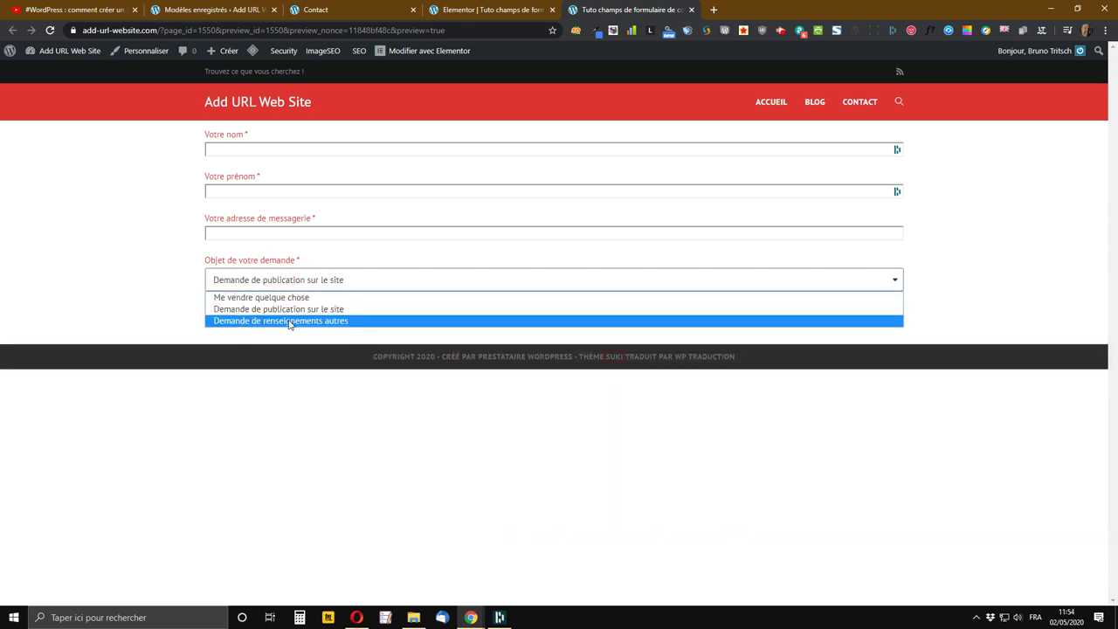
click(291, 319)
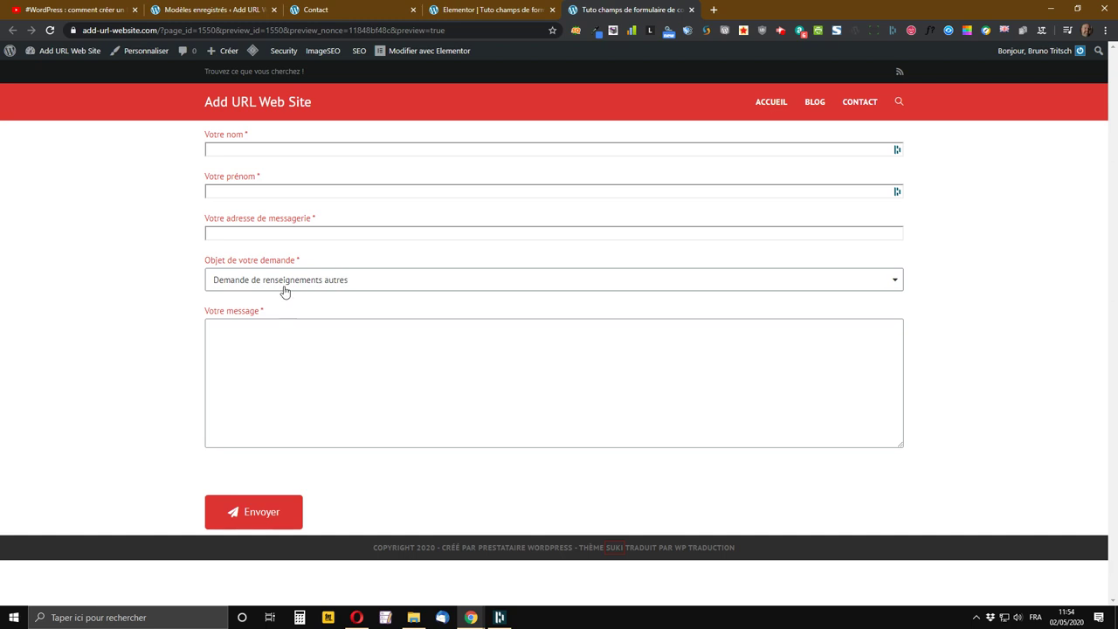
Test the subject "Me vendre quelque chose" in the form preview and return to the Elementor editor
click(269, 288)
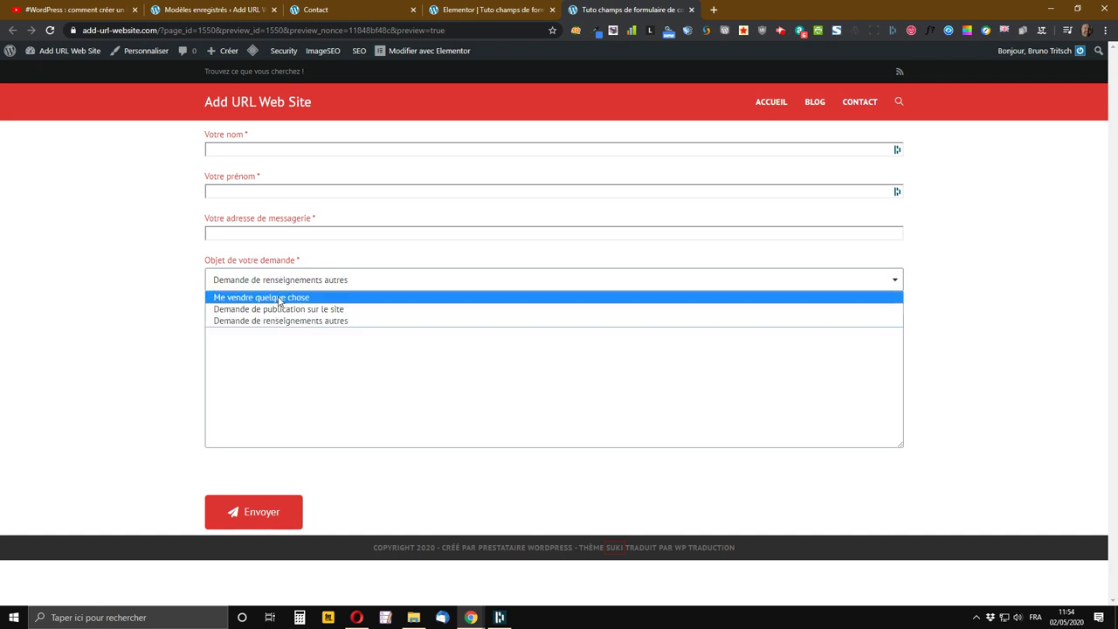
click(270, 297)
click(481, 11)
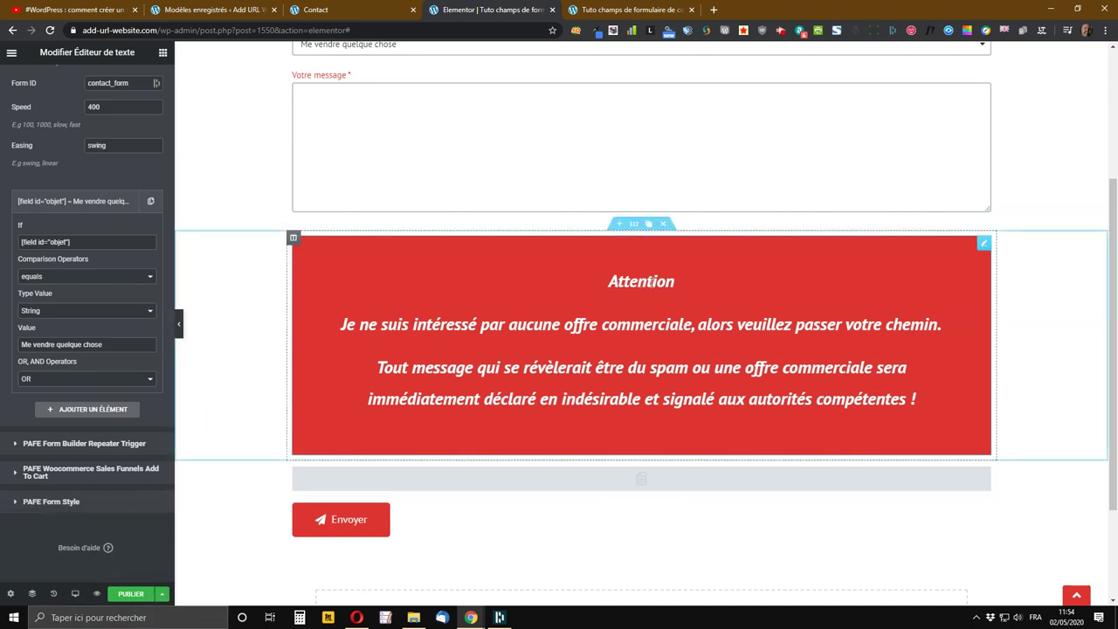
Load the saved template "Formulaire de contact de base" into the empty Modèle widget above the submit button
scroll(652, 281, down, 2)
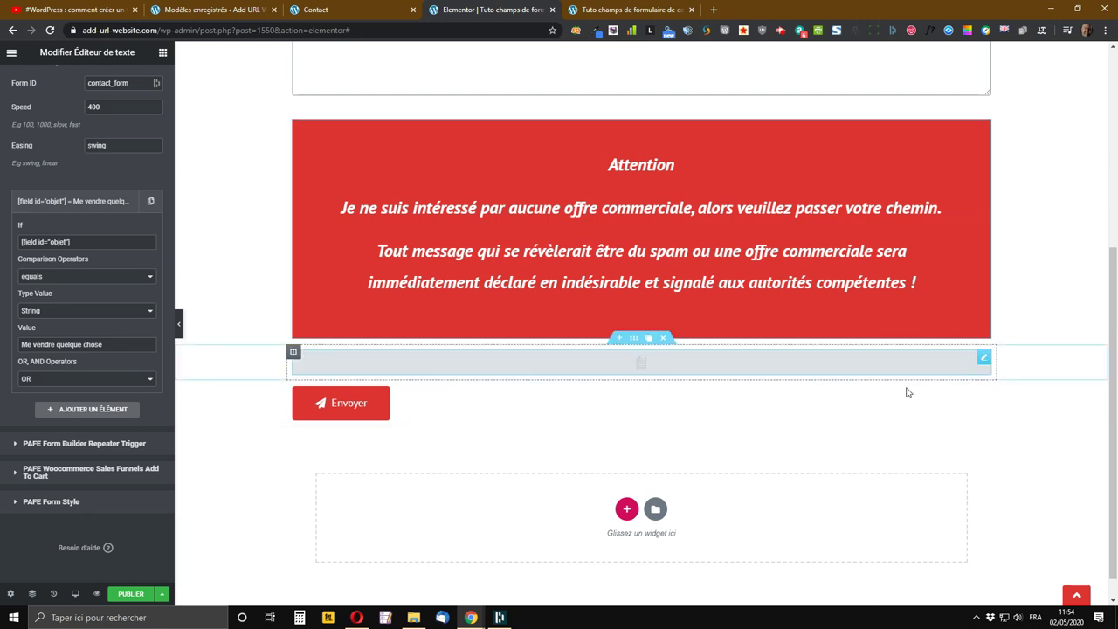
click(204, 9)
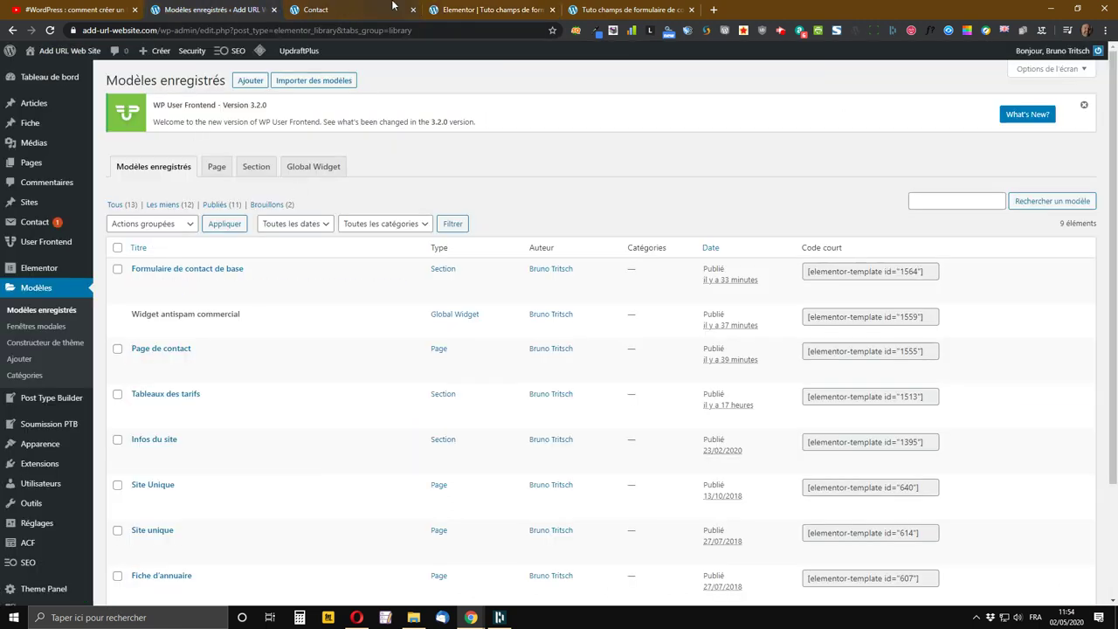
click(451, 12)
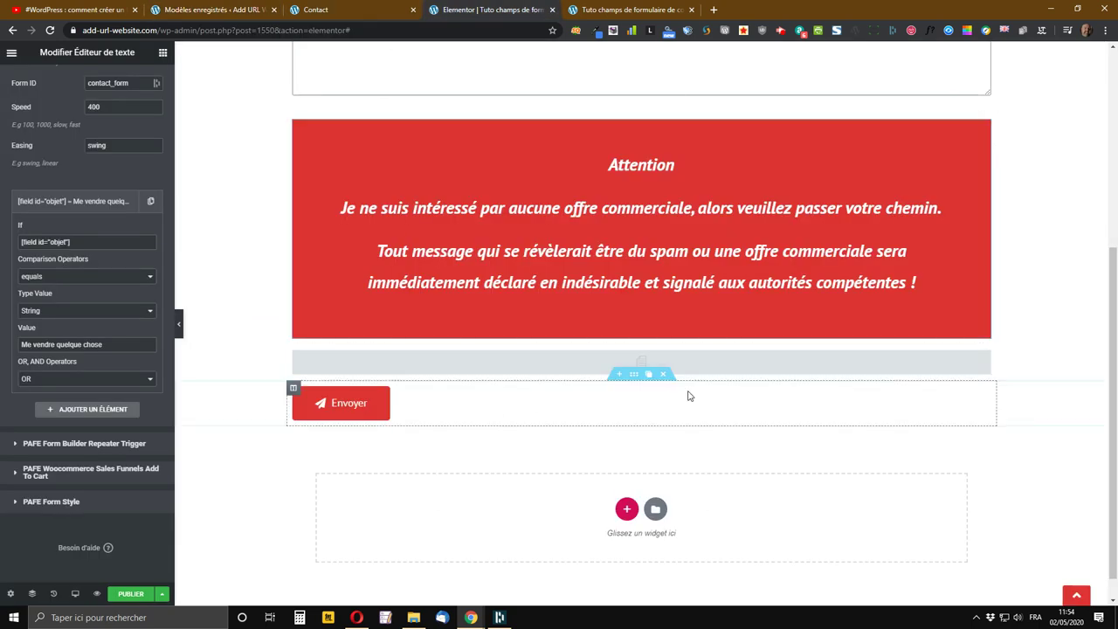
click(985, 358)
right_click(985, 358)
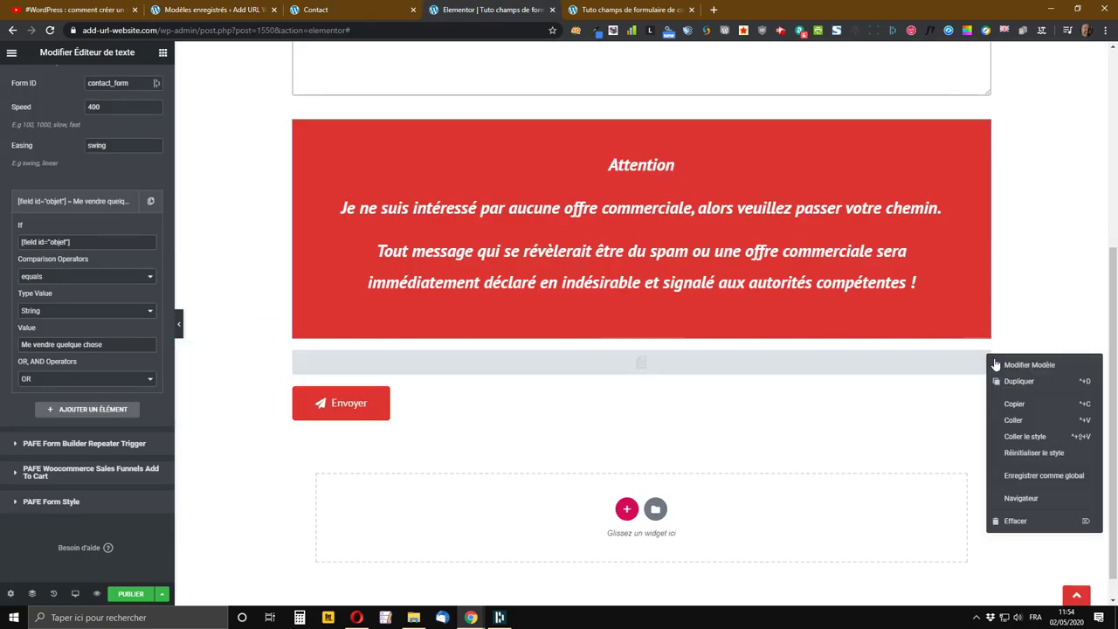
click(1024, 366)
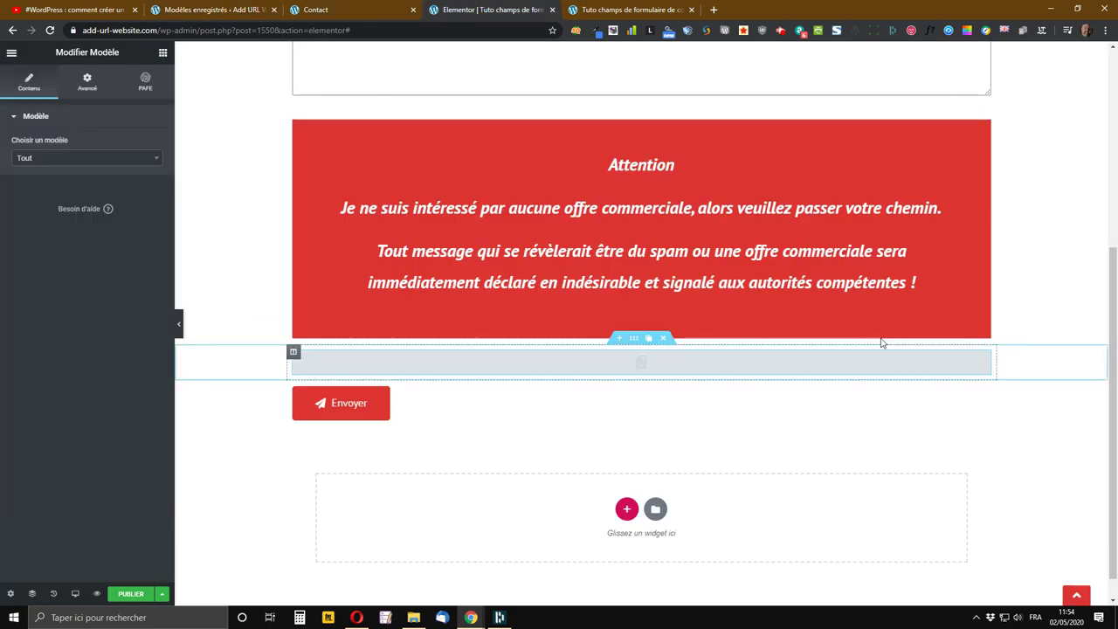
click(34, 157)
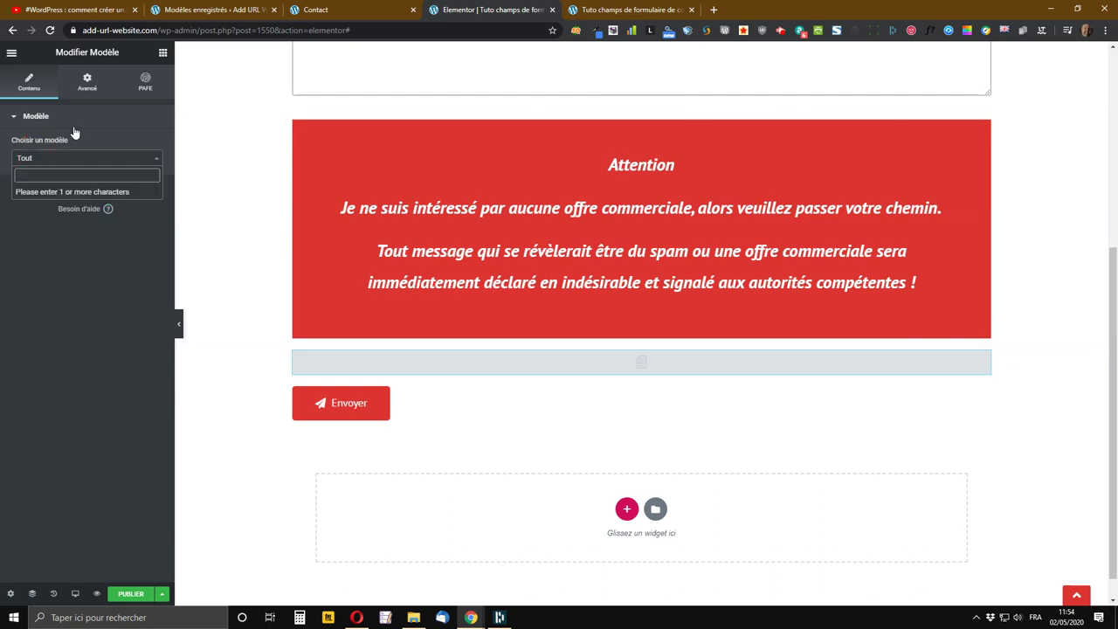
text(C)
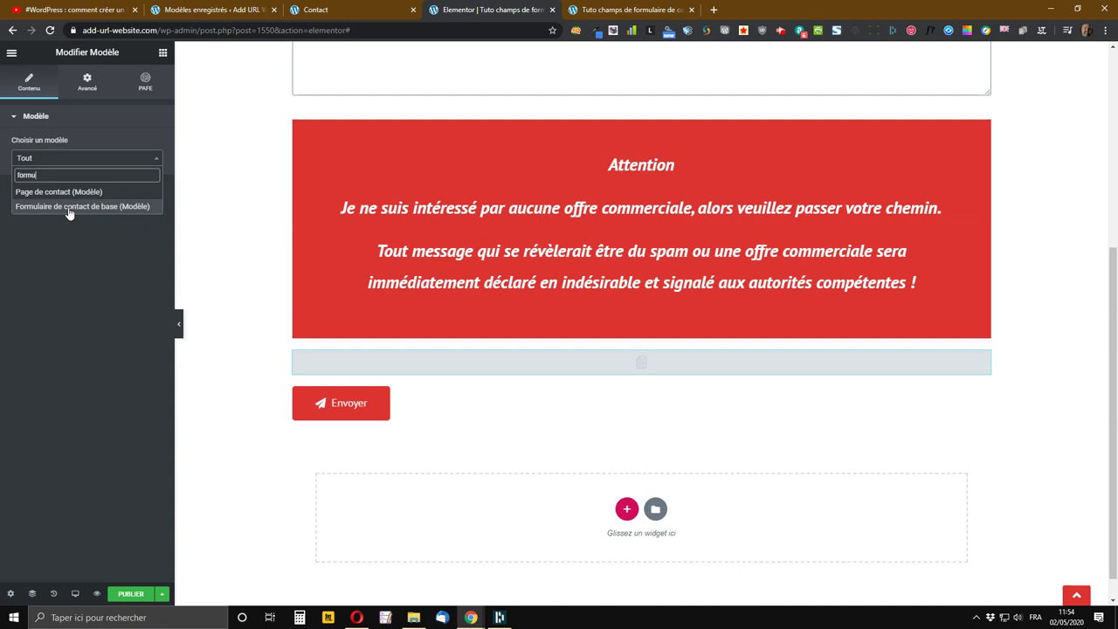
click(69, 210)
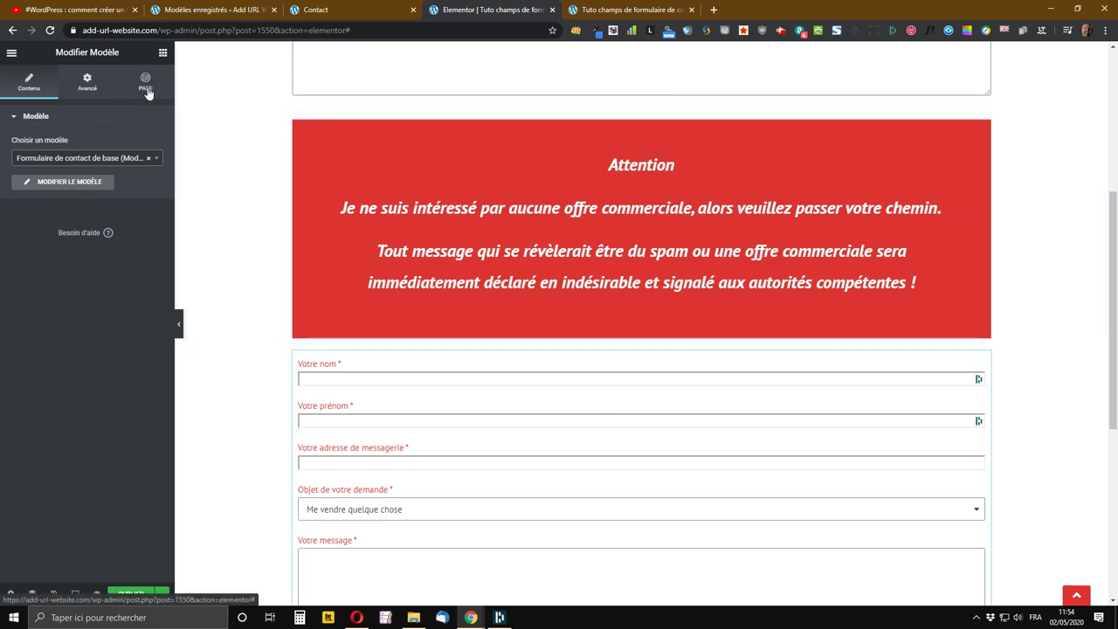
Enable PAFE Form Builder Conditional Logic on the Modèle widget
scroll(758, 262, up, 4)
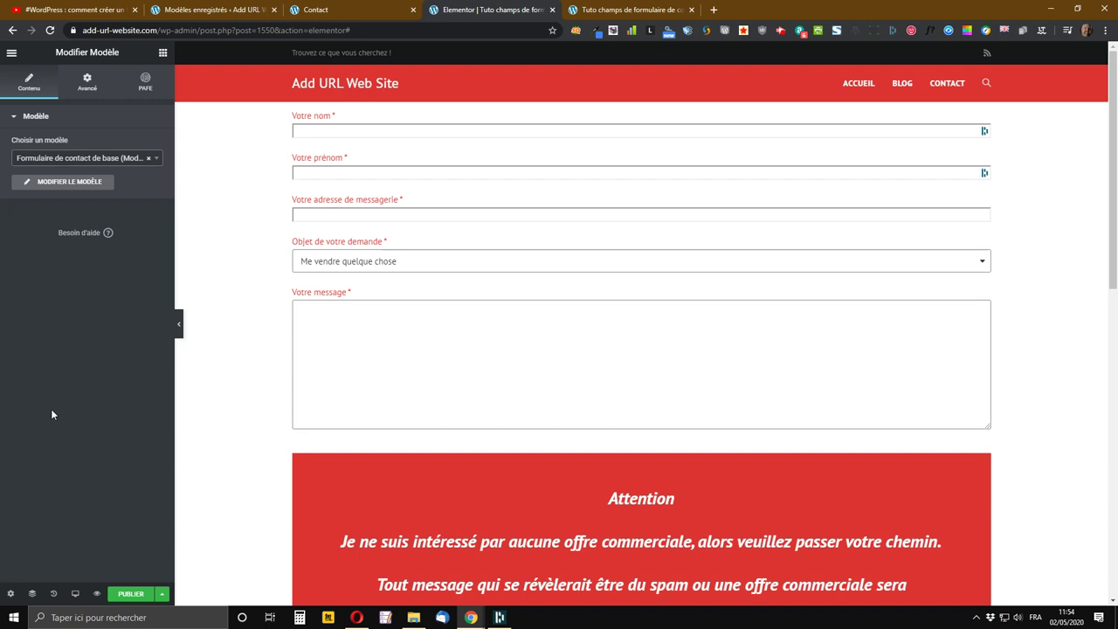
scroll(463, 367, down, 2)
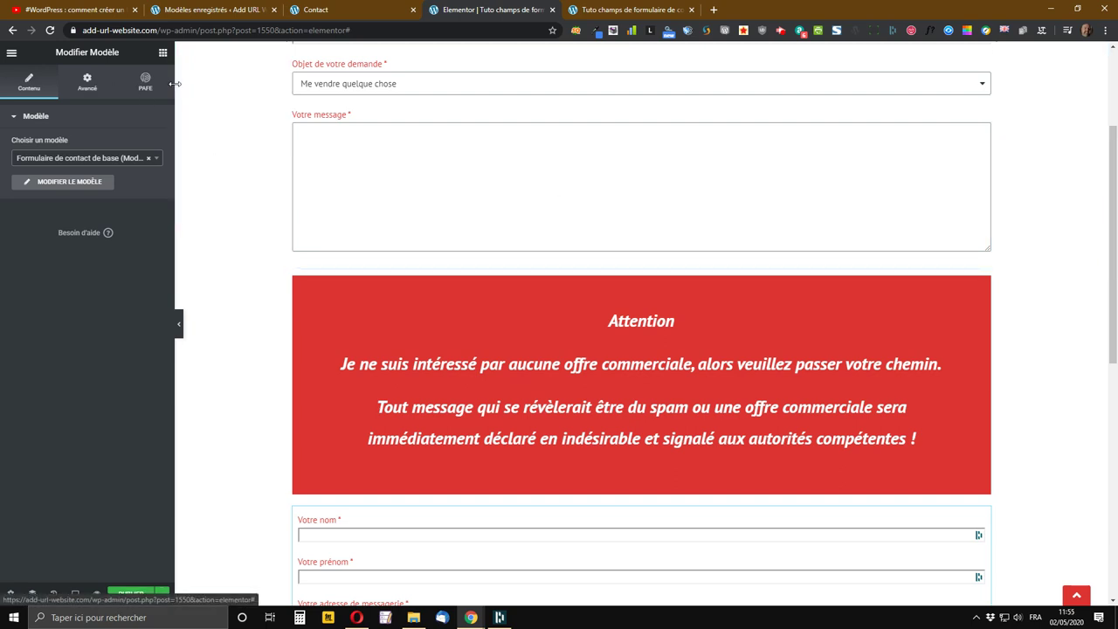
click(149, 87)
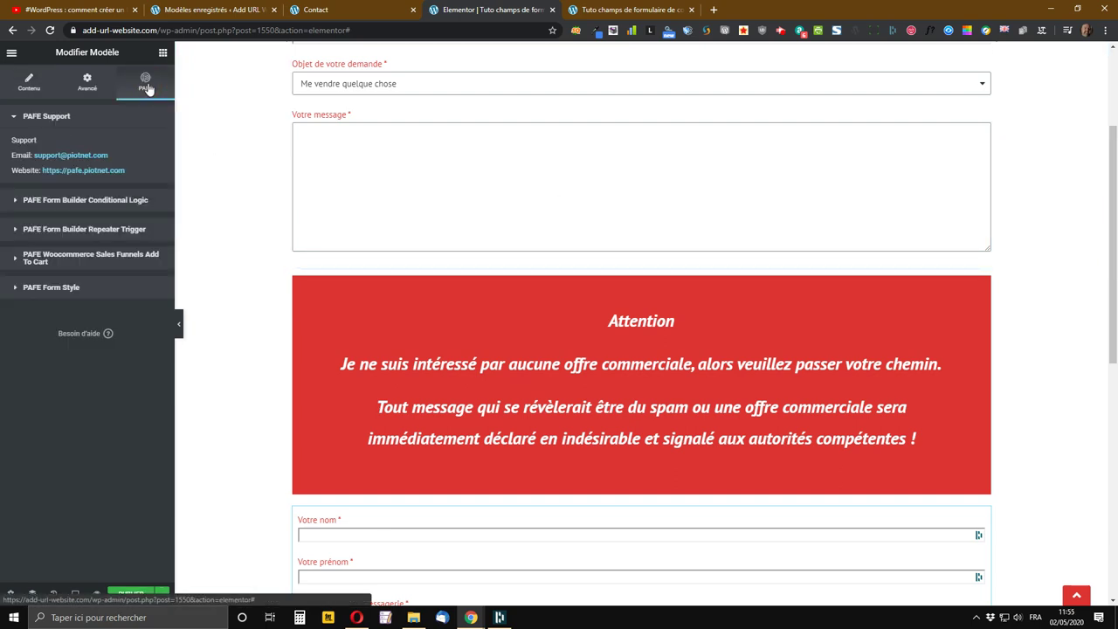
click(39, 201)
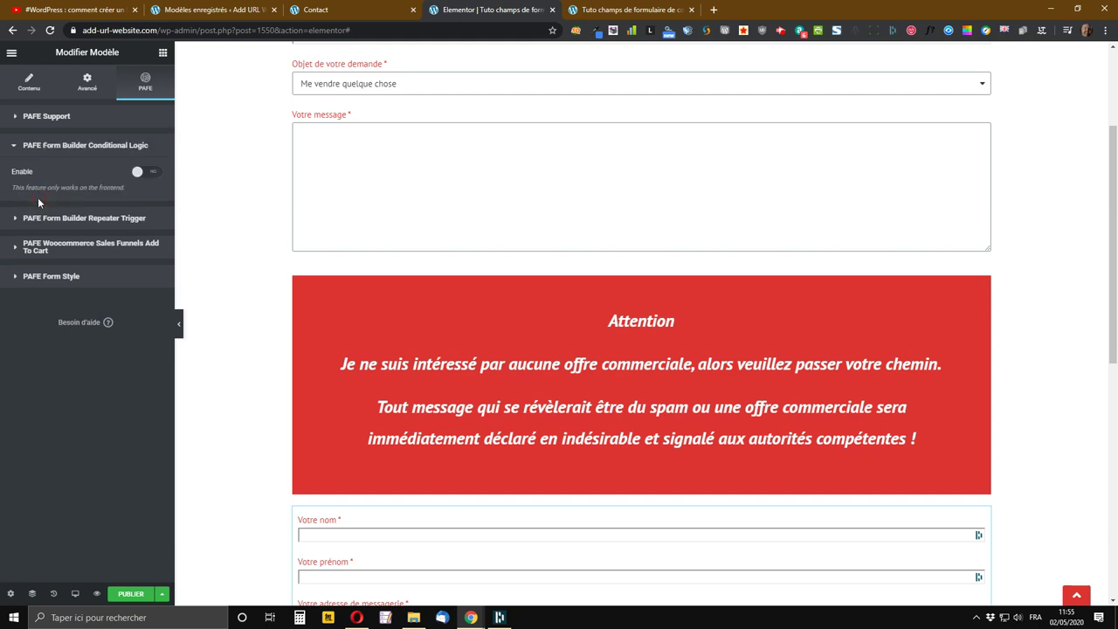
click(140, 174)
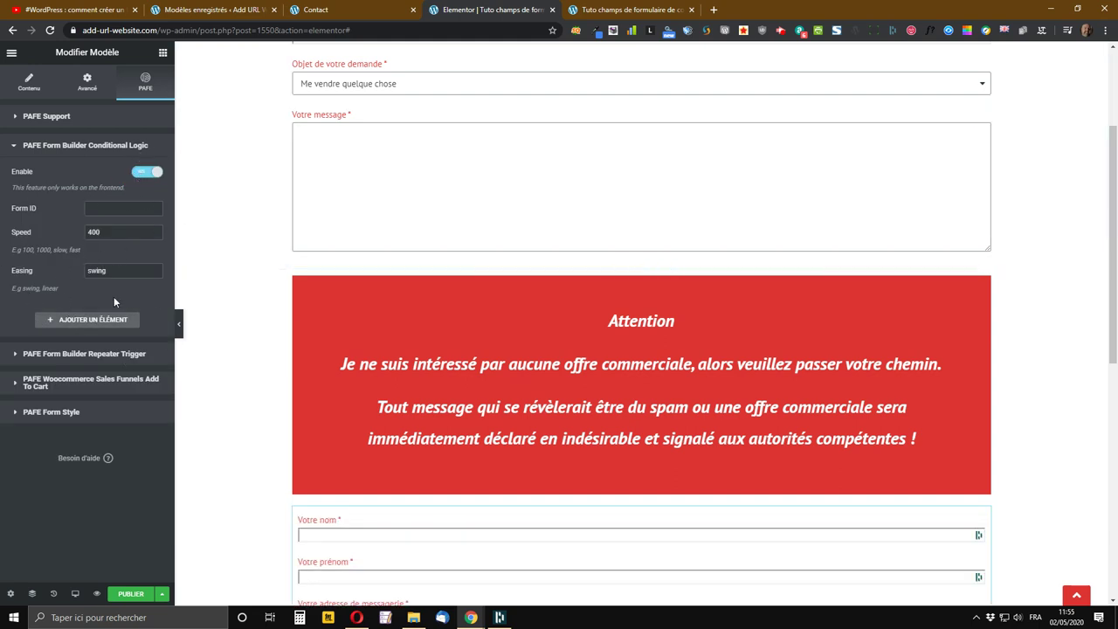
Set the Form ID of the Modèle widget's conditional logic to contact_form
right_click(98, 209)
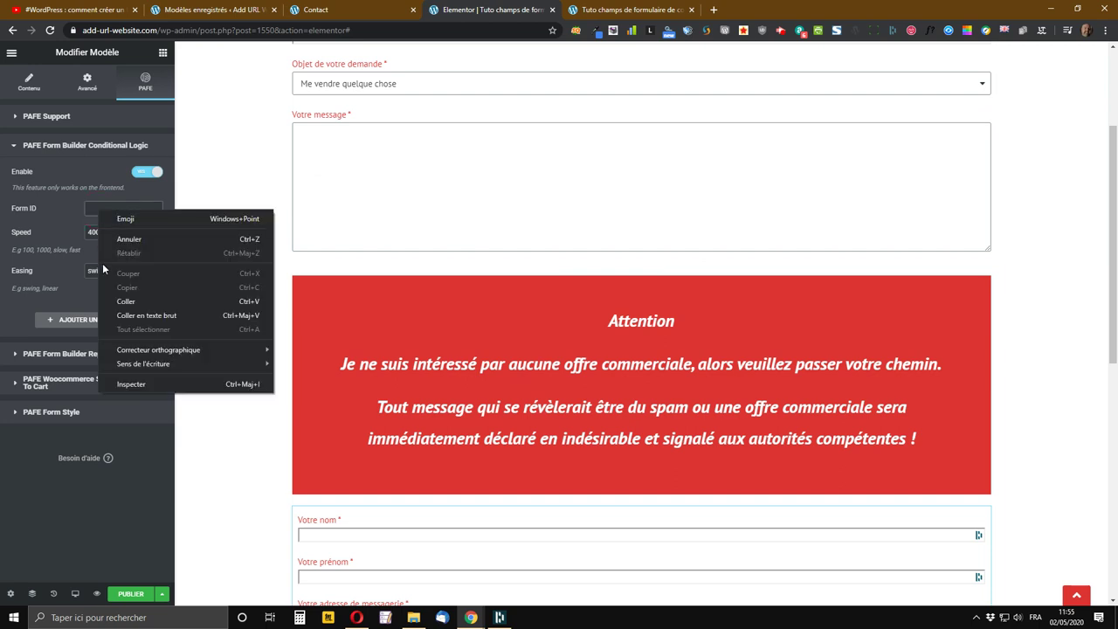
click(130, 299)
click(90, 211)
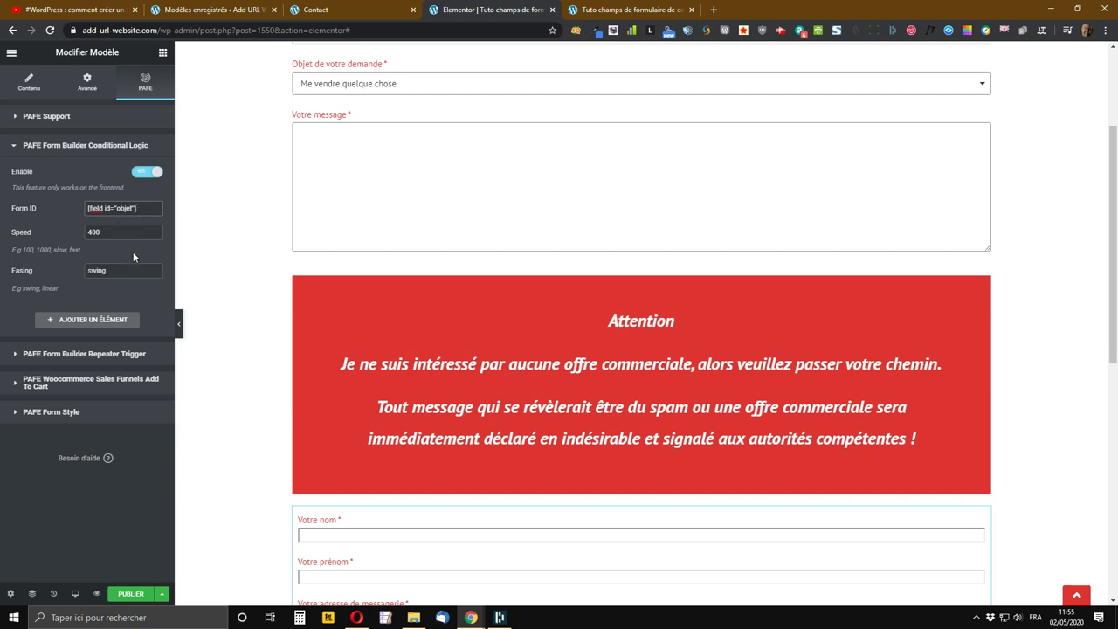
drag(150, 209, 54, 208)
key(ctrl+x)
text(cont)
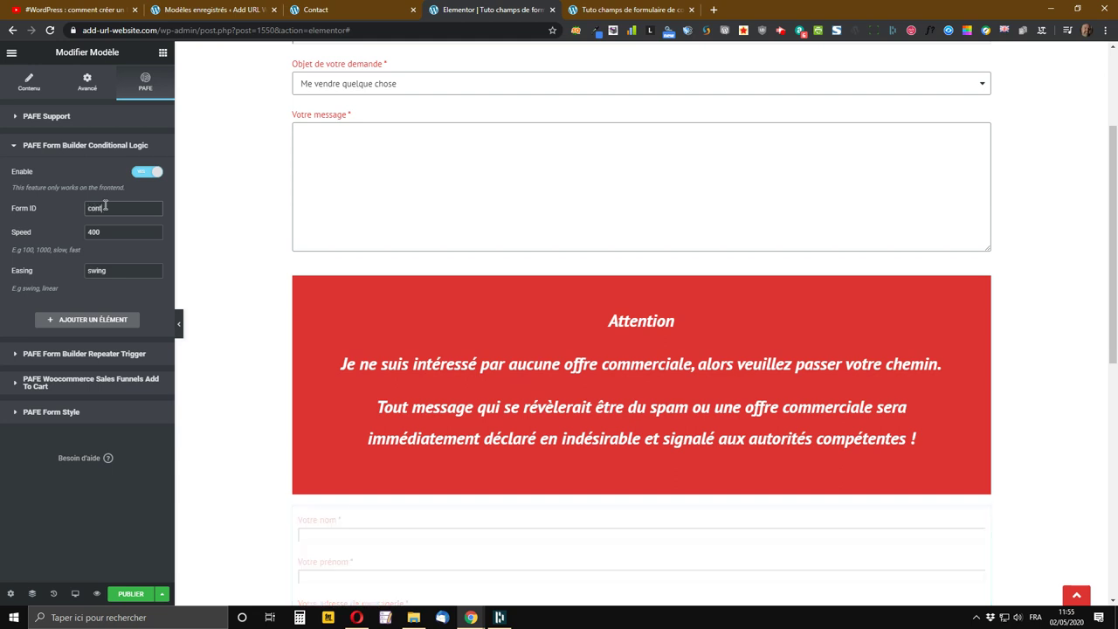
text(act_form)
key(Tab)
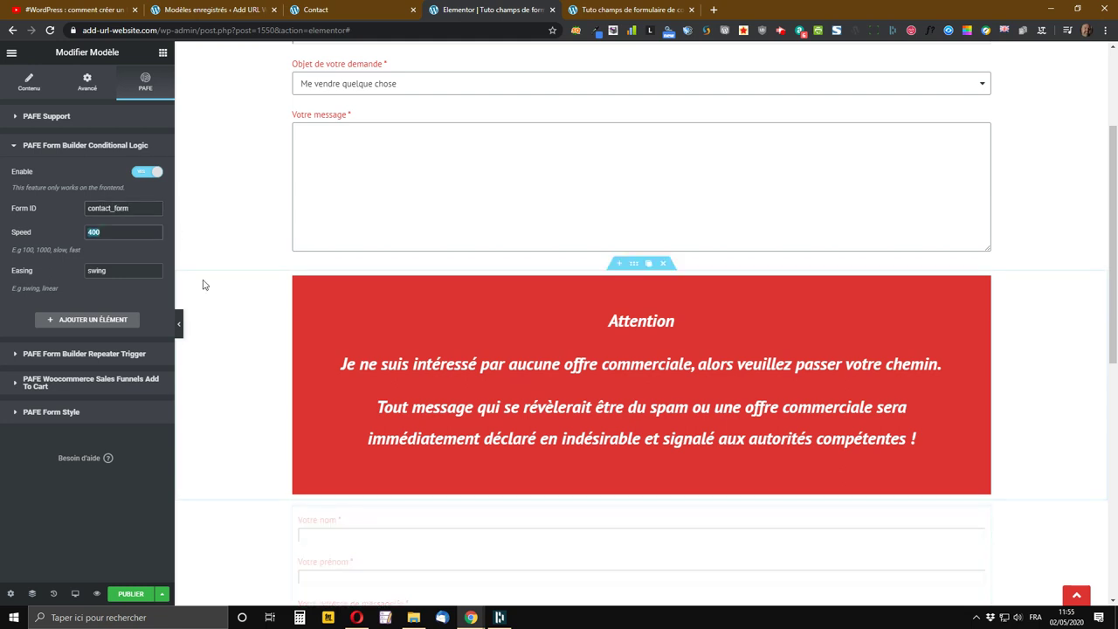
Add a condition to the Modèle widget's conditional logic with "objet" as the If field
click(87, 321)
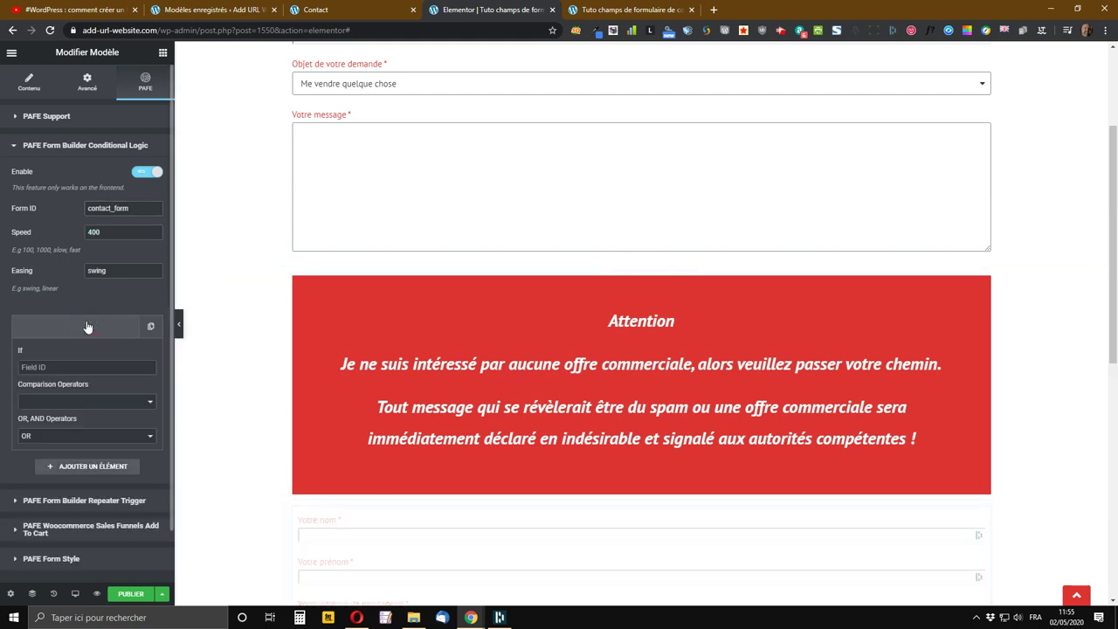
click(56, 368)
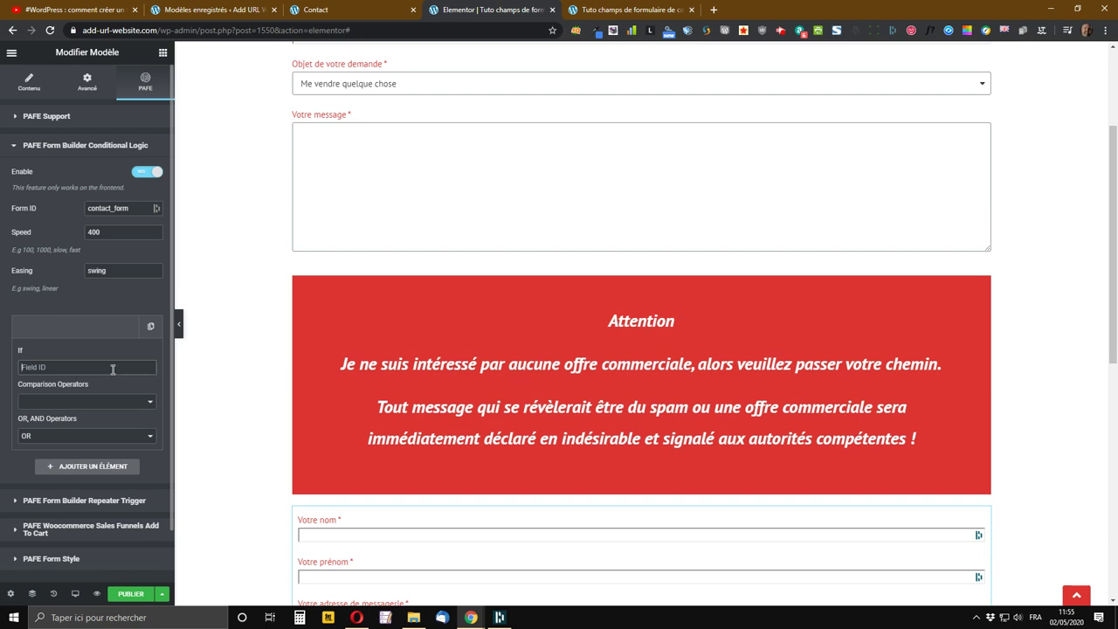
key(ctrl+v)
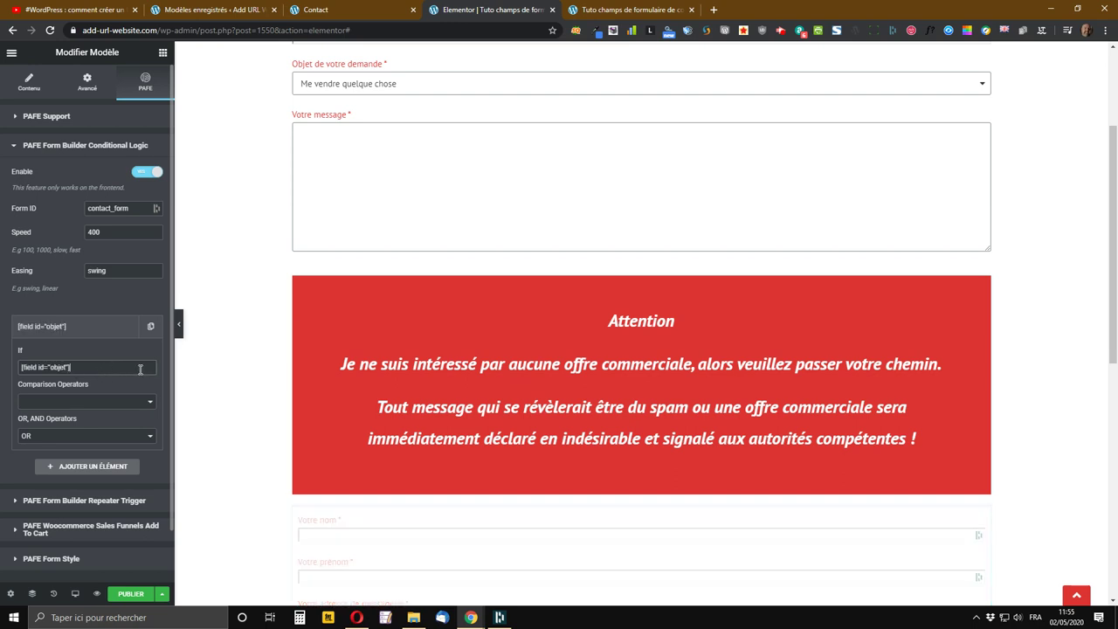
key(BackSpace)
key(BackSpace)
drag(51, 361, 2, 377)
key(BackSpace)
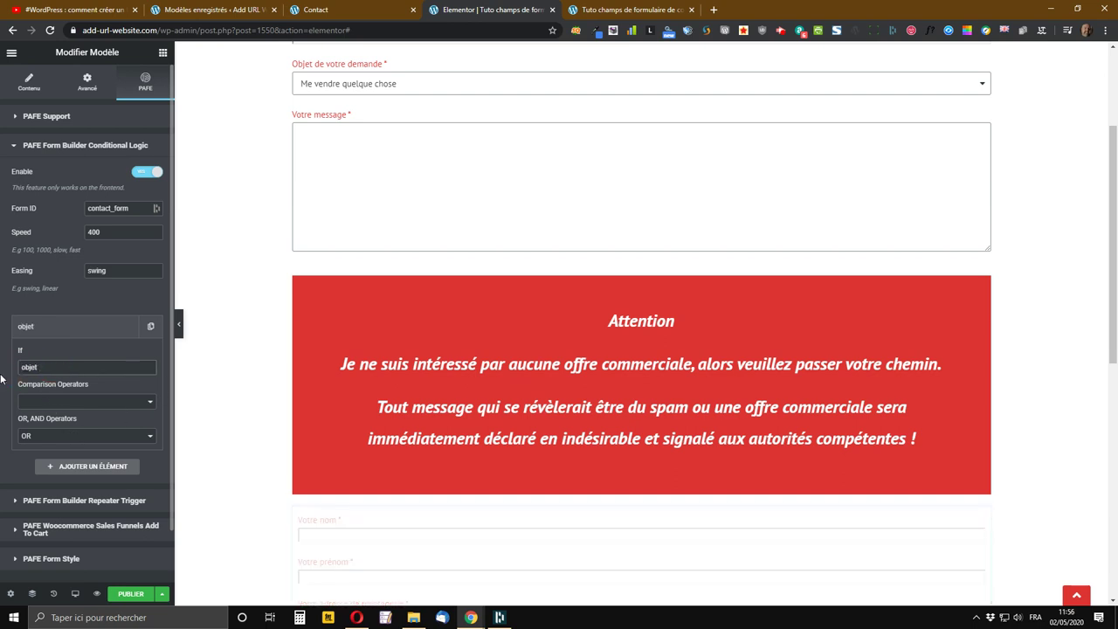
Set the objet condition's comparison operator to equals and save the page as a draft
click(90, 402)
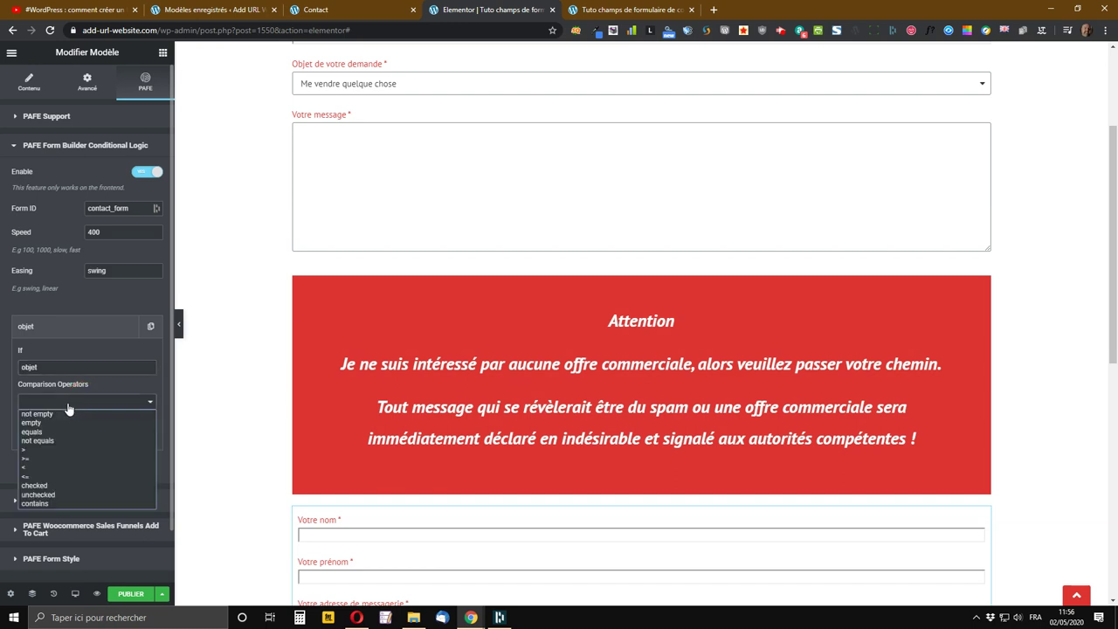
click(35, 432)
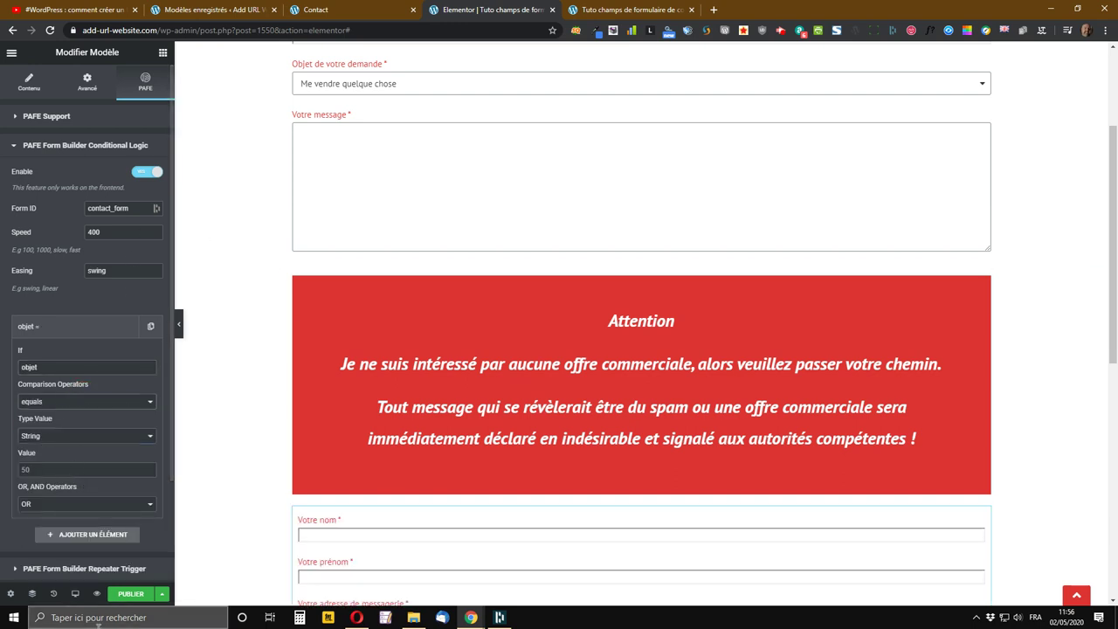
click(163, 594)
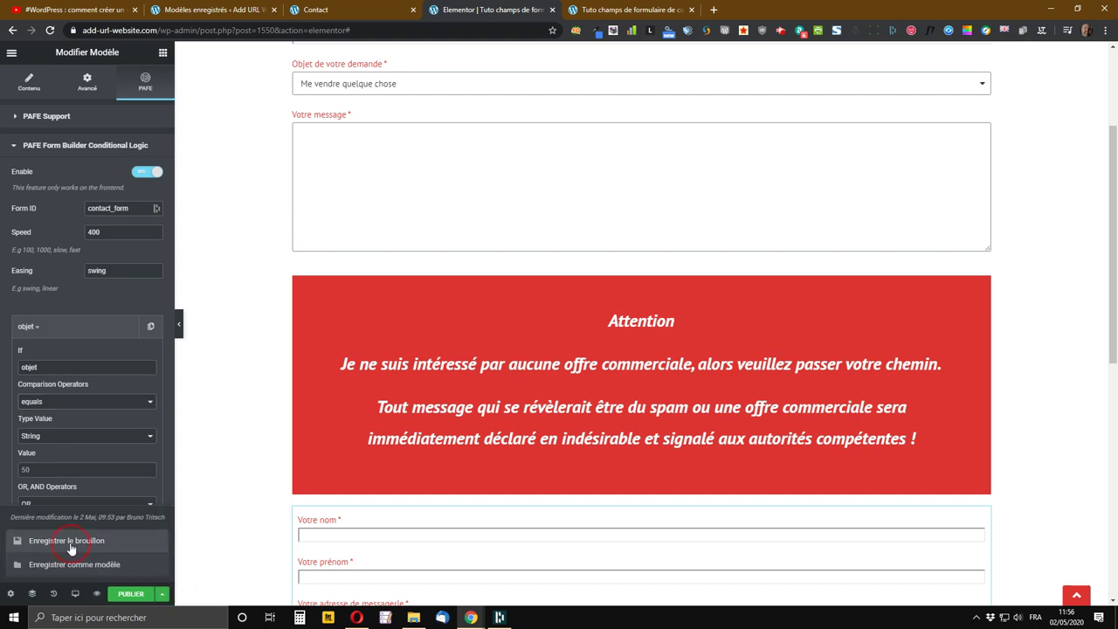
click(70, 541)
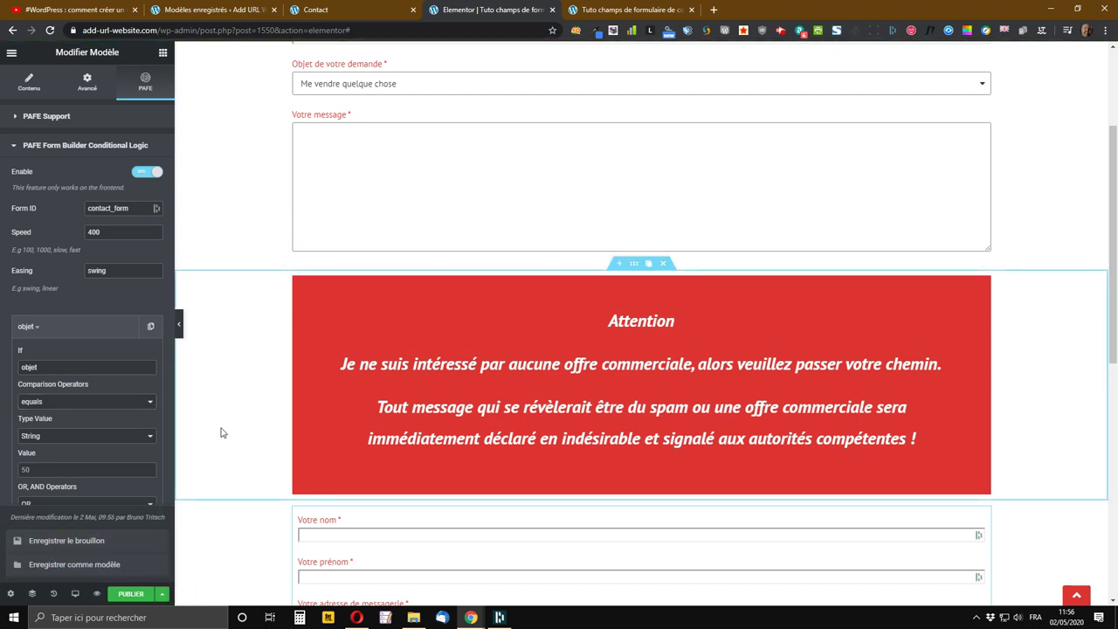
Copy the option text "Demande de publication sur le site" from the settings of the "Objet de votre demande" field
click(984, 85)
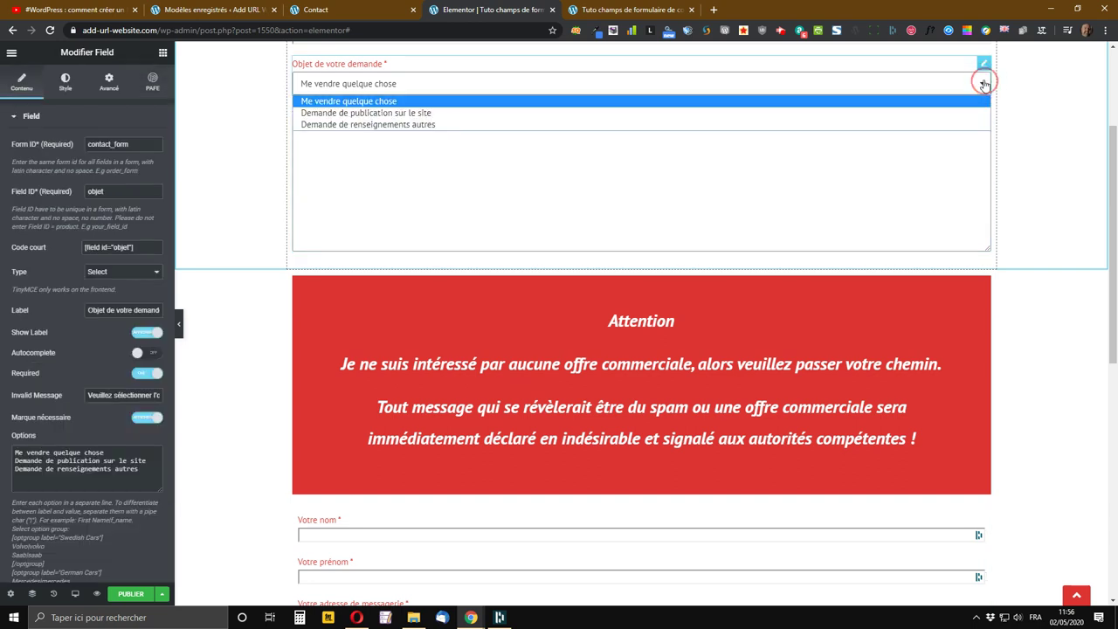
click(984, 84)
right_click(984, 68)
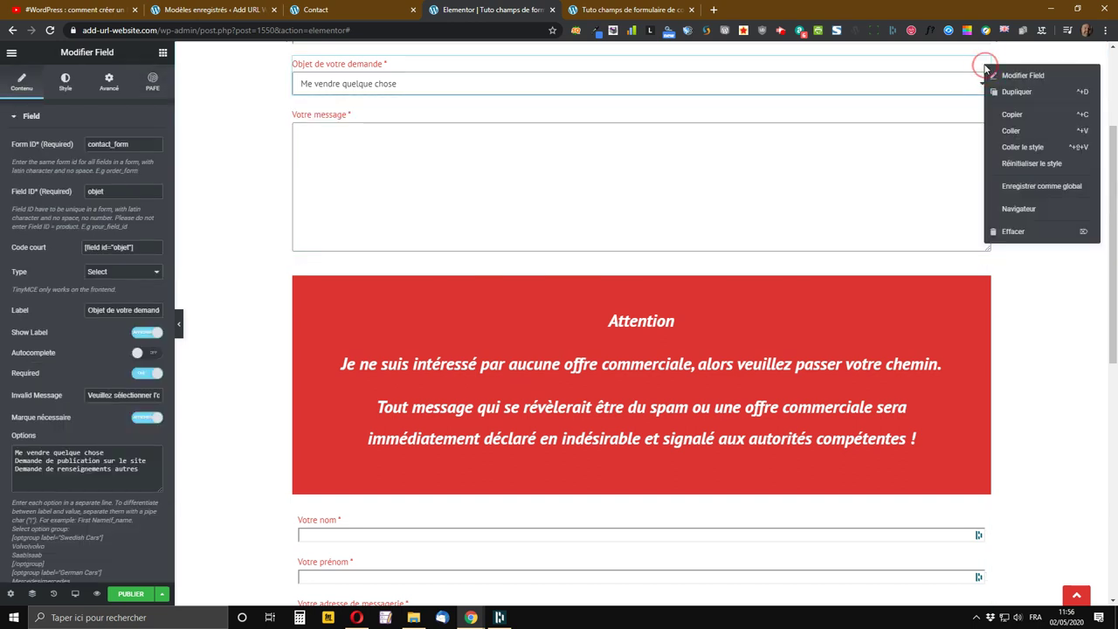
click(1017, 78)
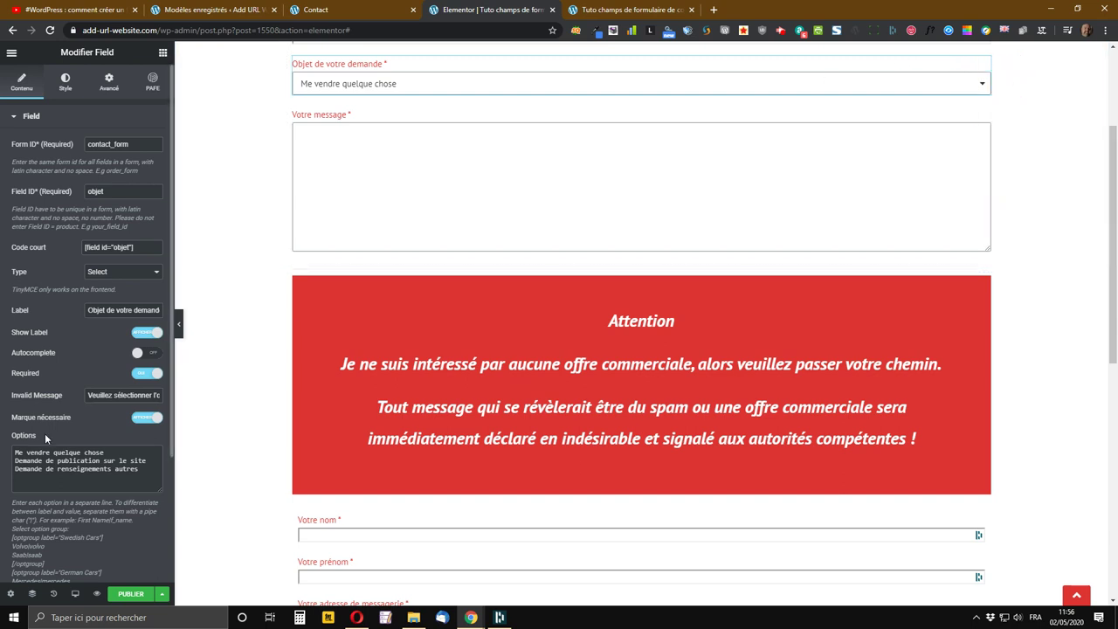
drag(146, 463, 11, 463)
right_click(29, 464)
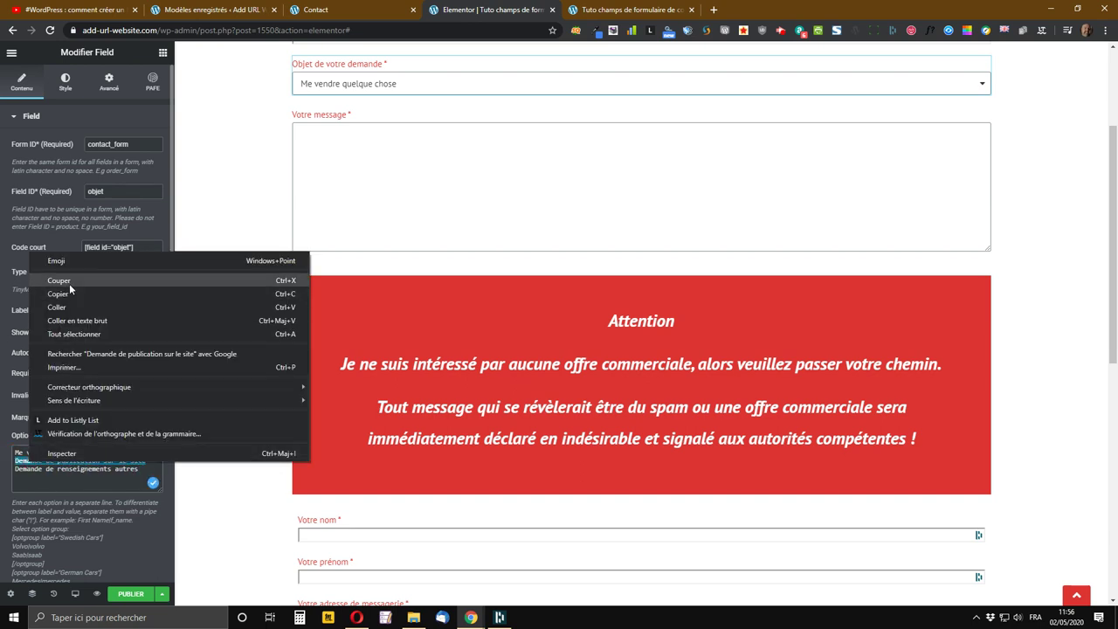
click(26, 293)
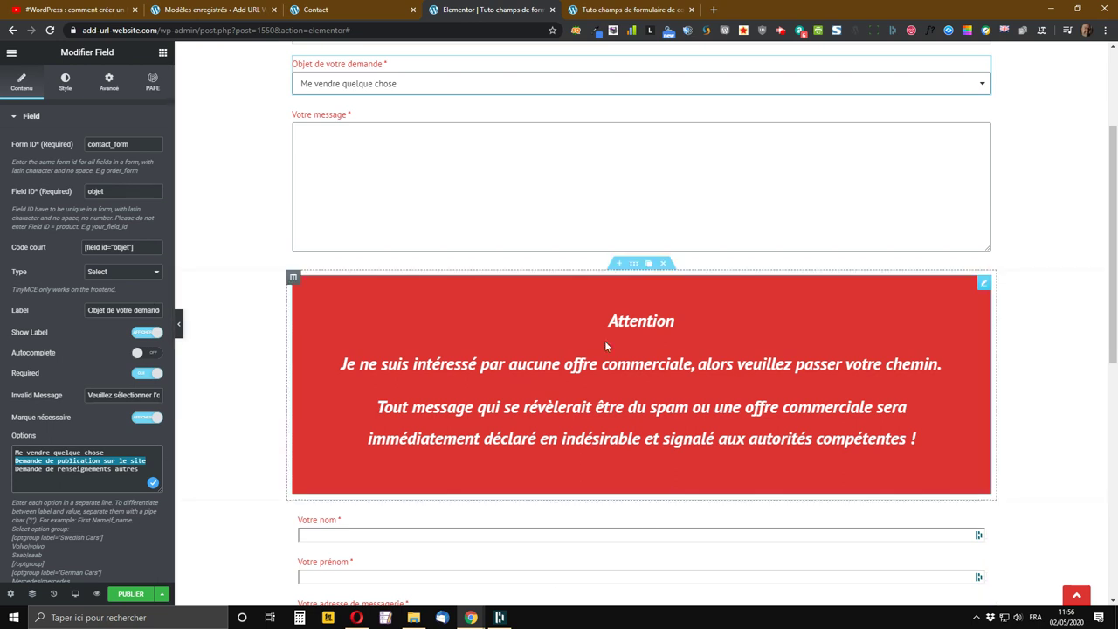
Set the value of the Modèle widget's objet condition to "Demande de publication sur le site" and save the page as a draft
scroll(604, 342, down, 3)
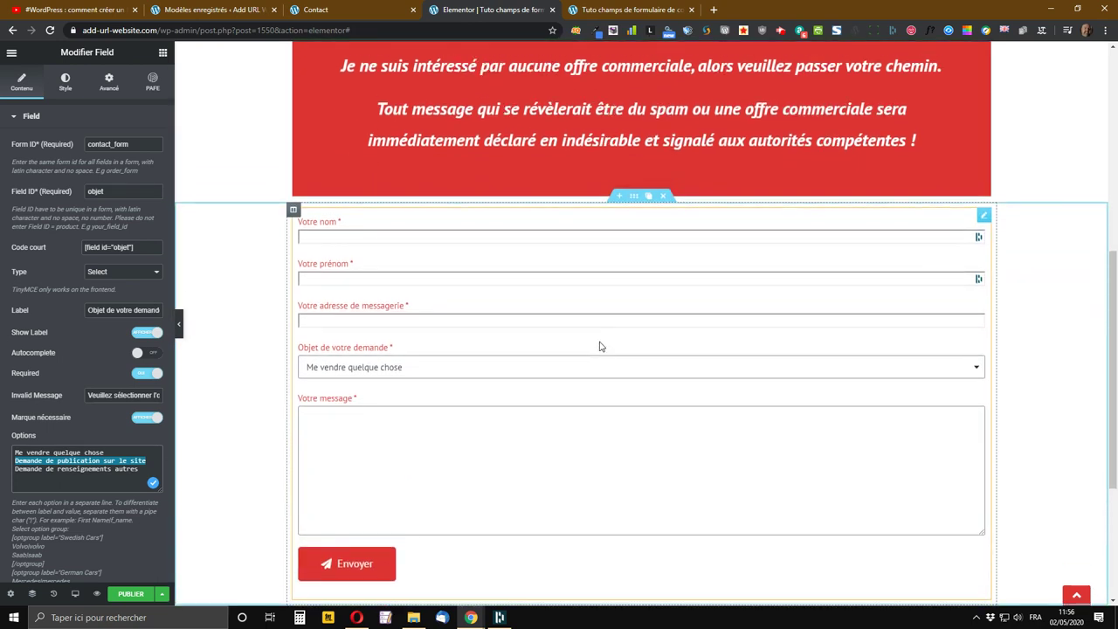
scroll(600, 346, up, 1)
scroll(599, 343, down, 2)
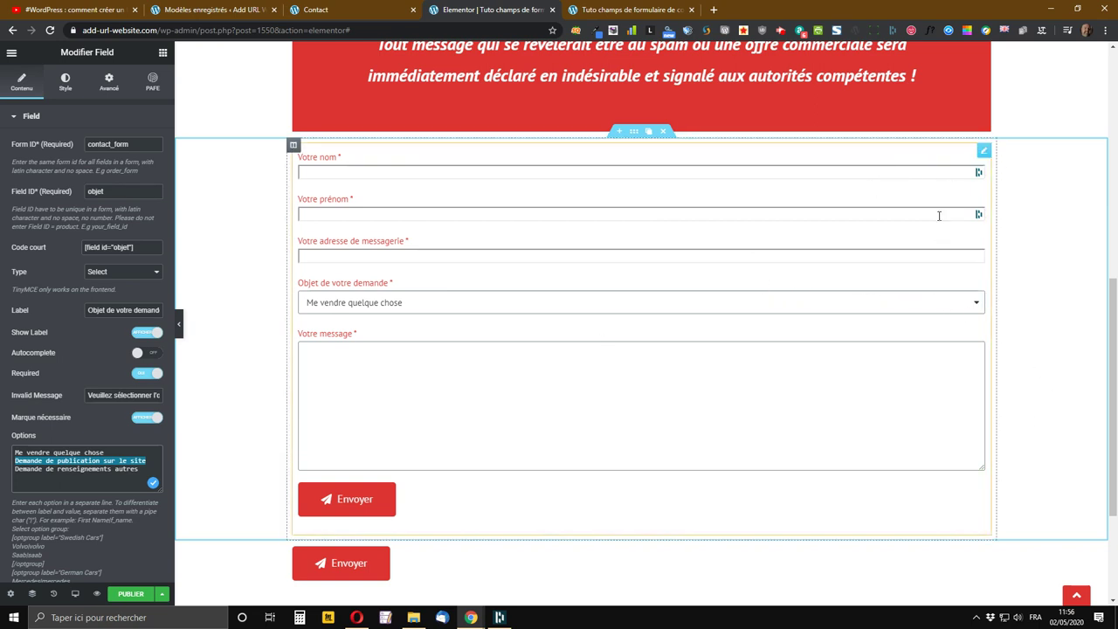
right_click(986, 154)
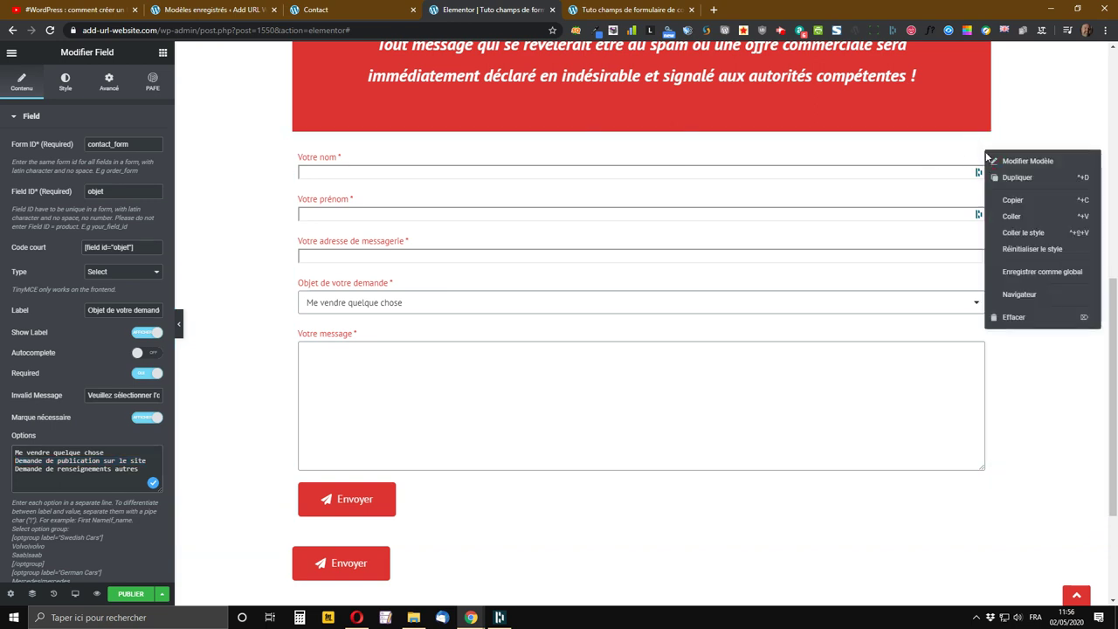
click(1017, 161)
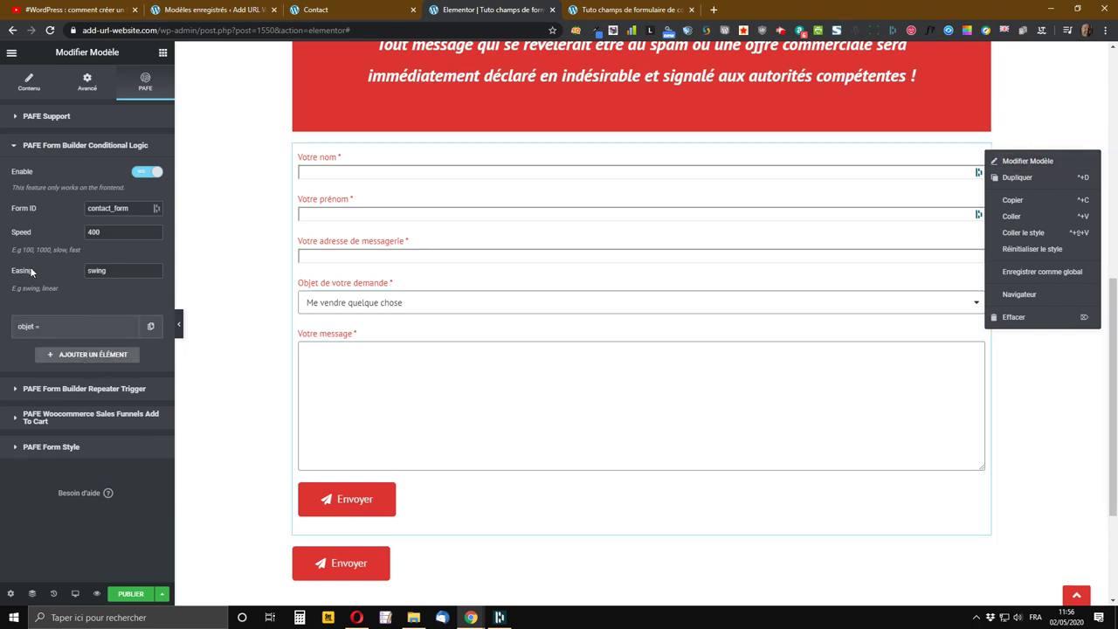
click(75, 327)
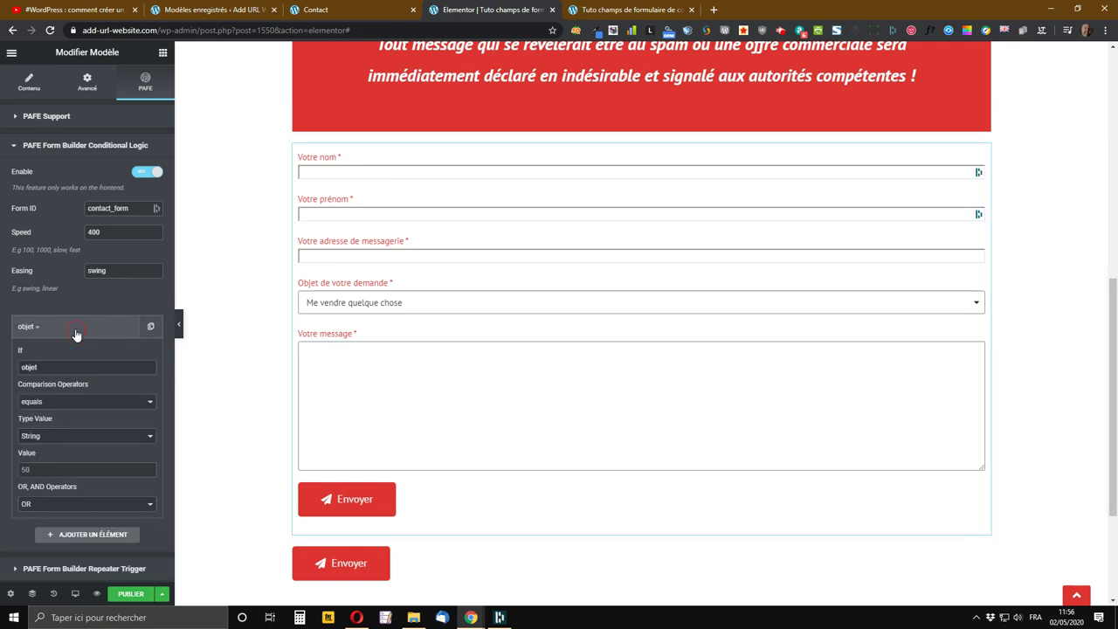
right_click(43, 471)
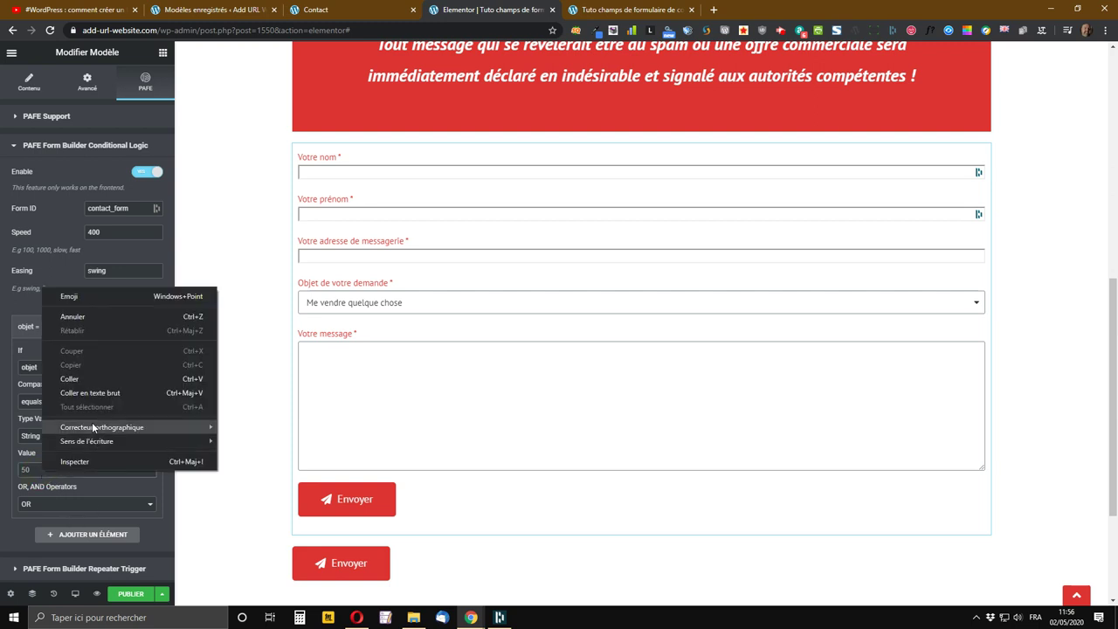
click(72, 375)
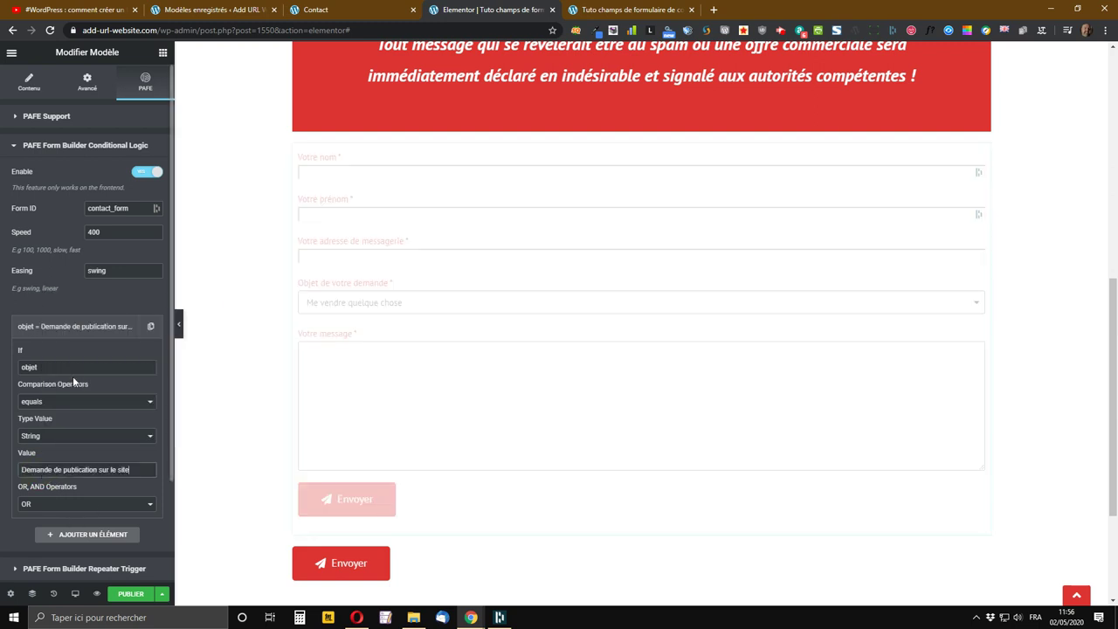
click(161, 596)
click(99, 542)
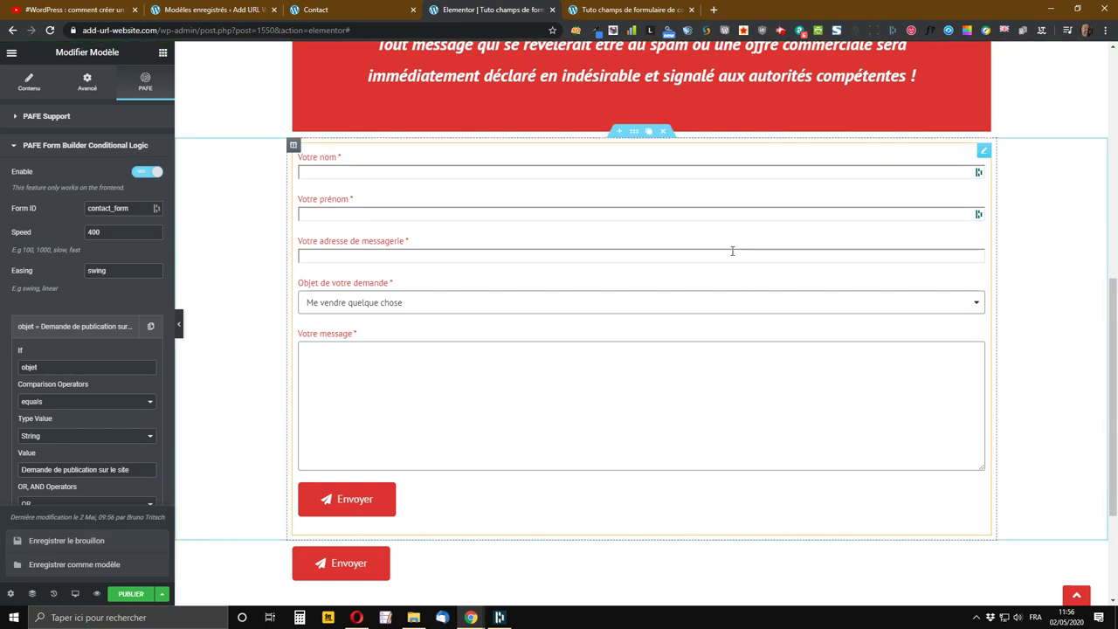
Replace the template embedded in the Modèle widget with "Tableaux des tarifs"
click(259, 13)
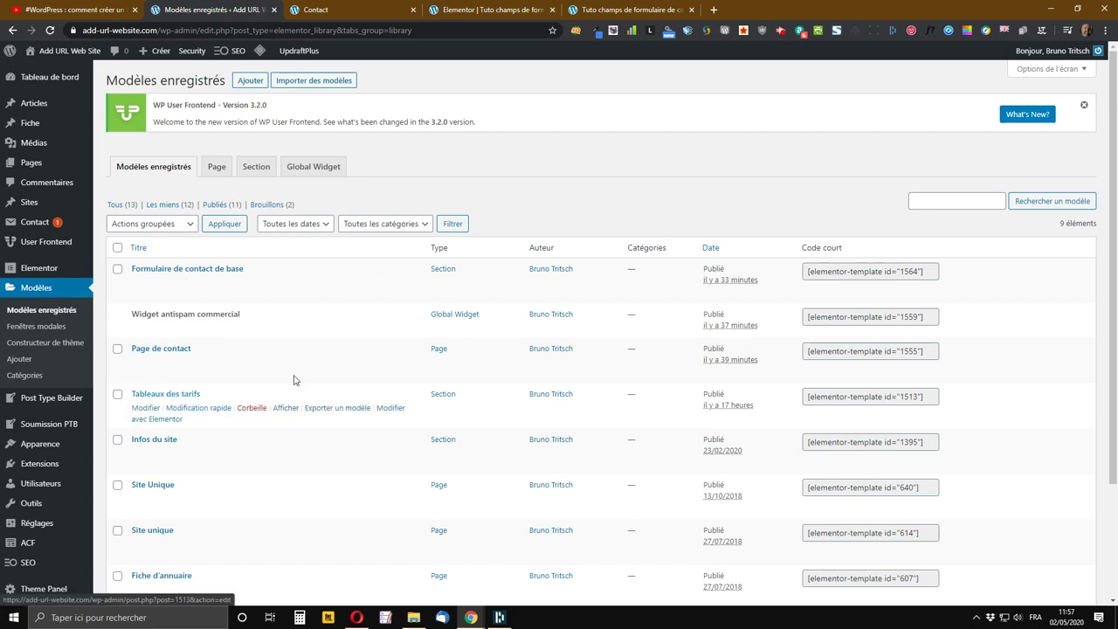
click(497, 8)
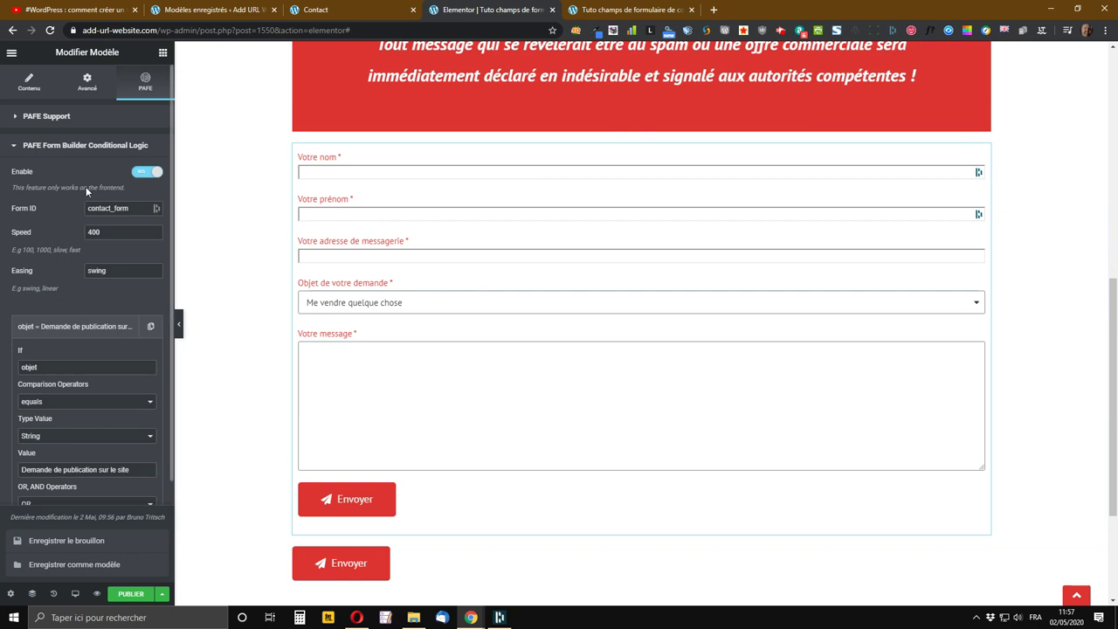
click(54, 115)
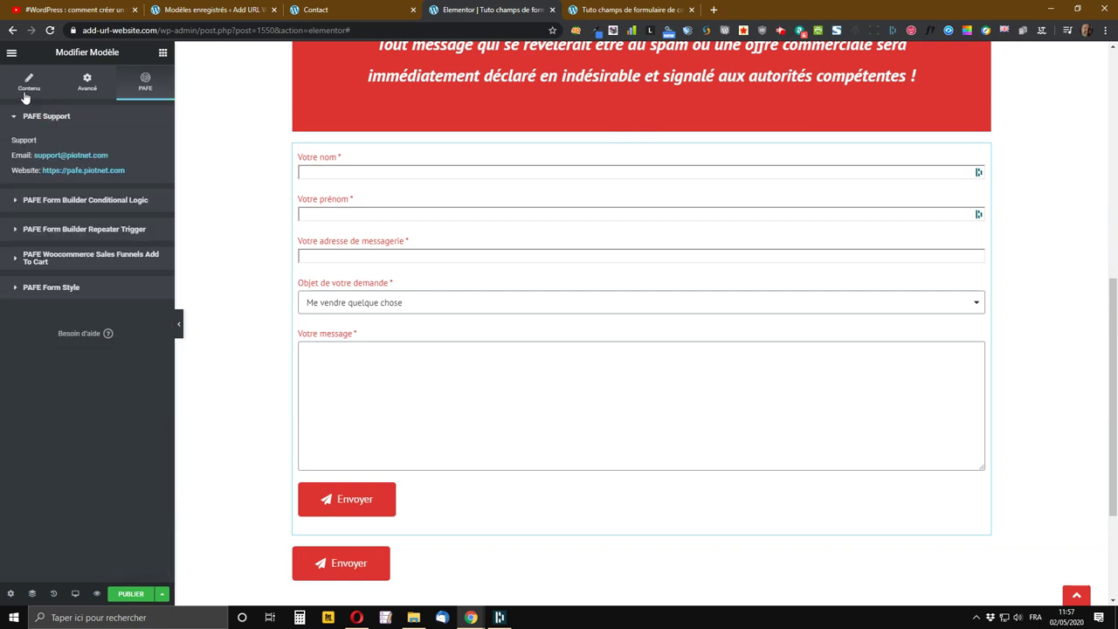
click(24, 94)
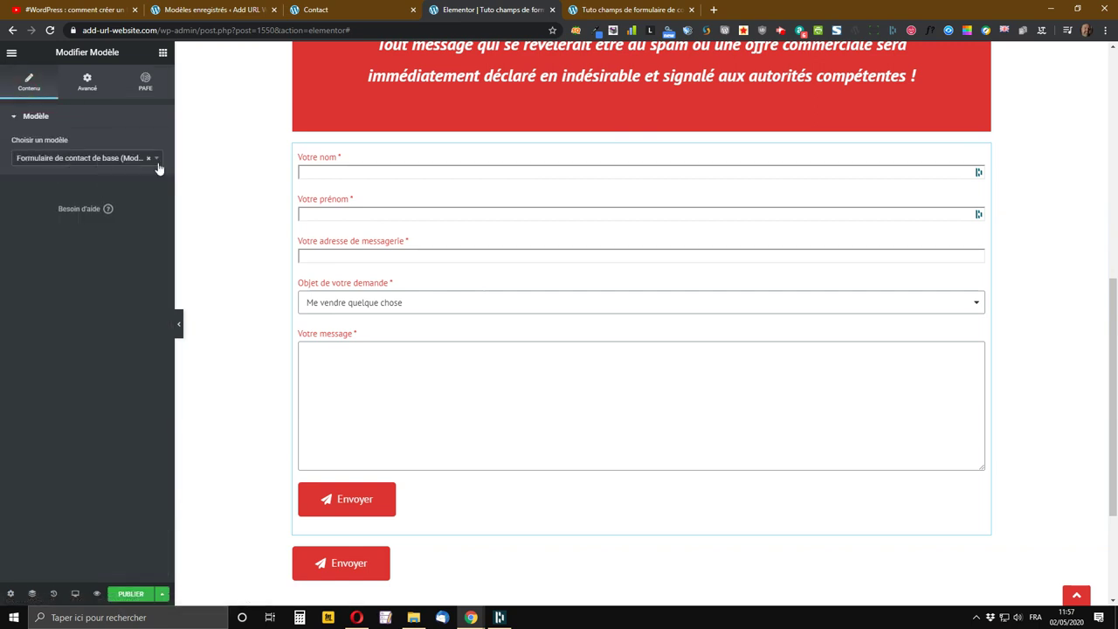
click(150, 162)
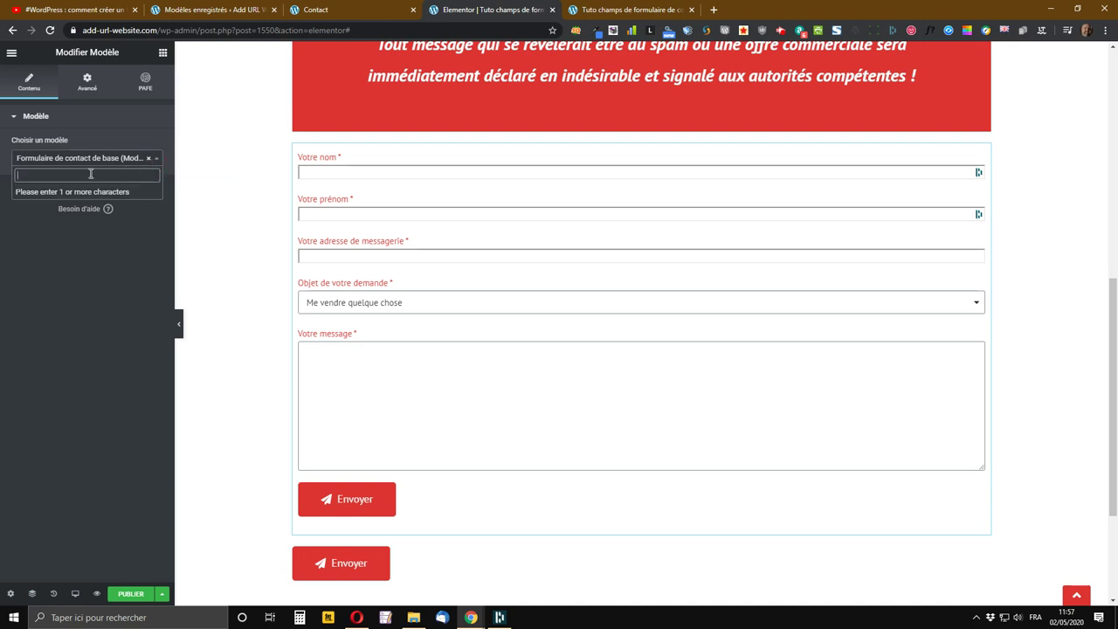
click(147, 158)
text(tablea)
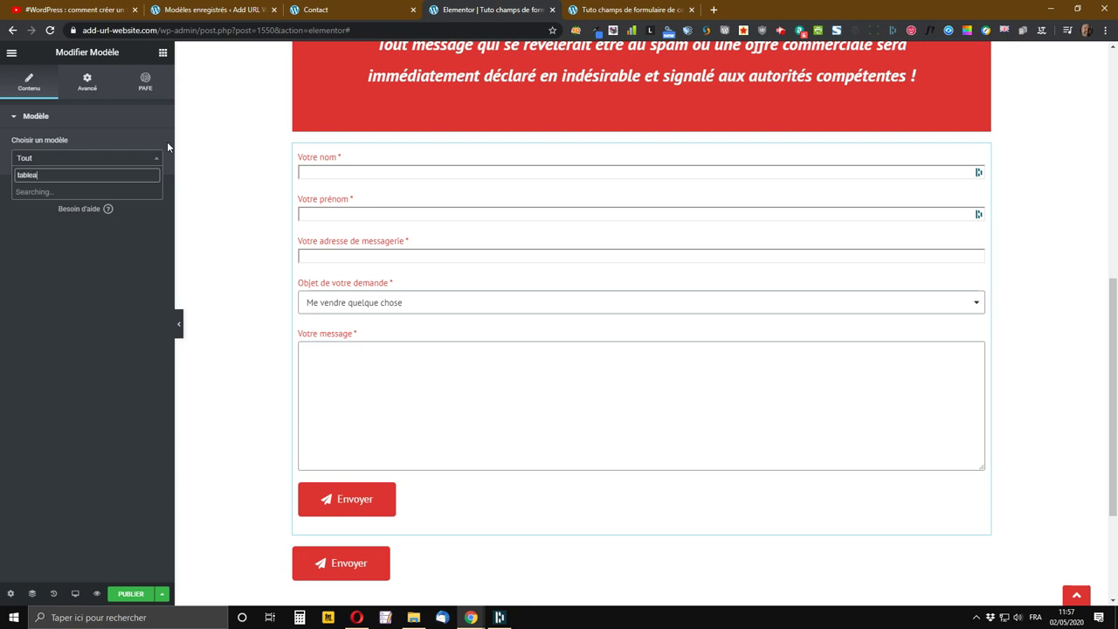
text(u)
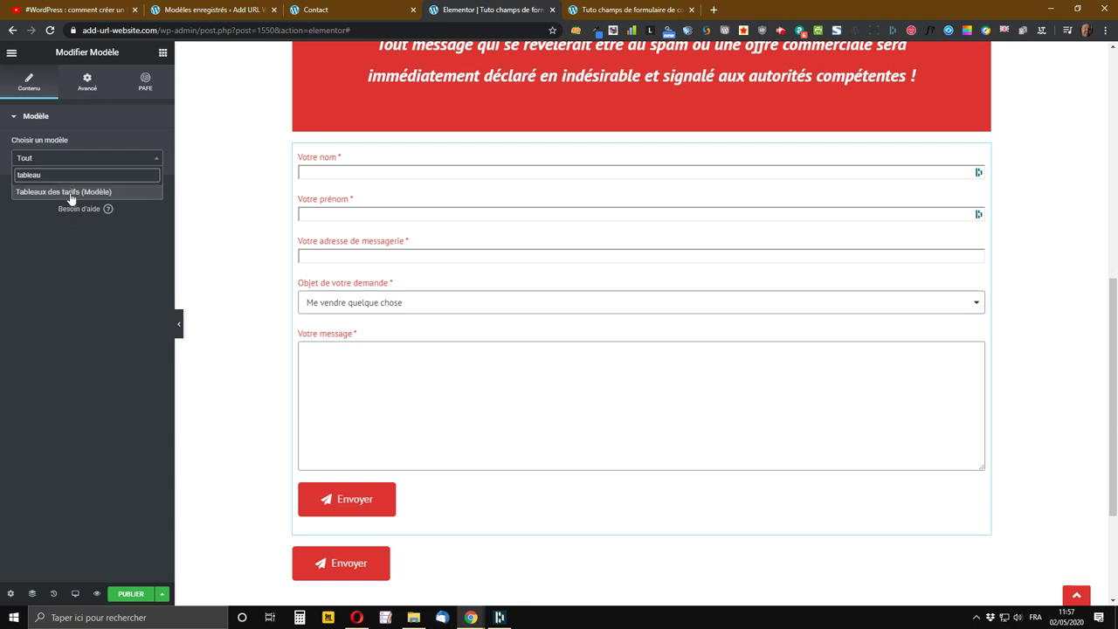
click(70, 196)
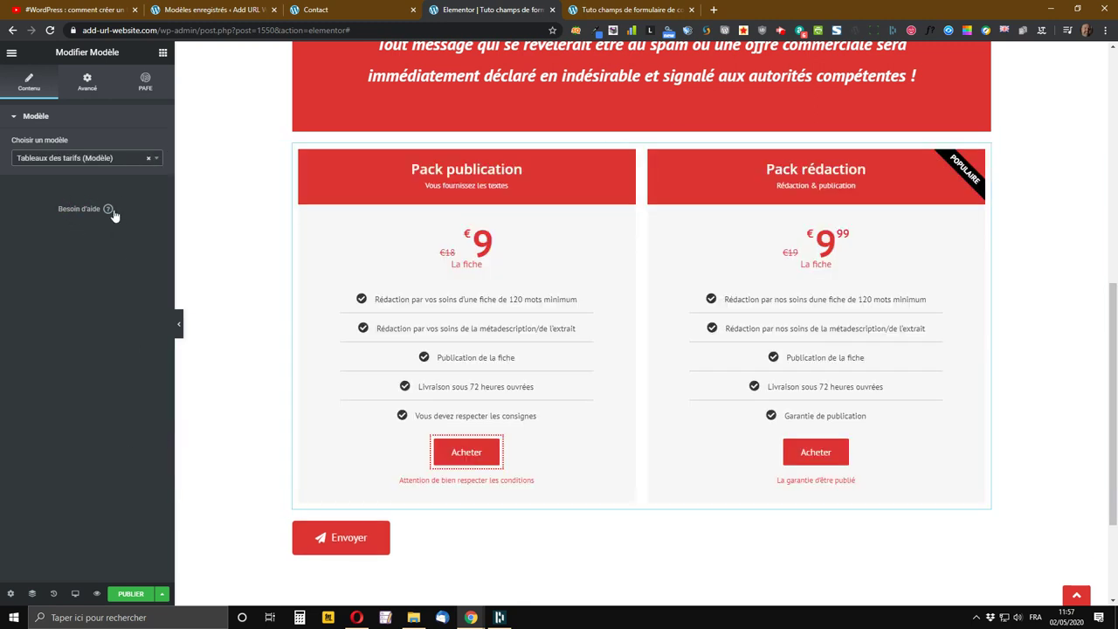
Check the objet condition in the Modèle widget's conditional logic and save the page as a draft
click(145, 83)
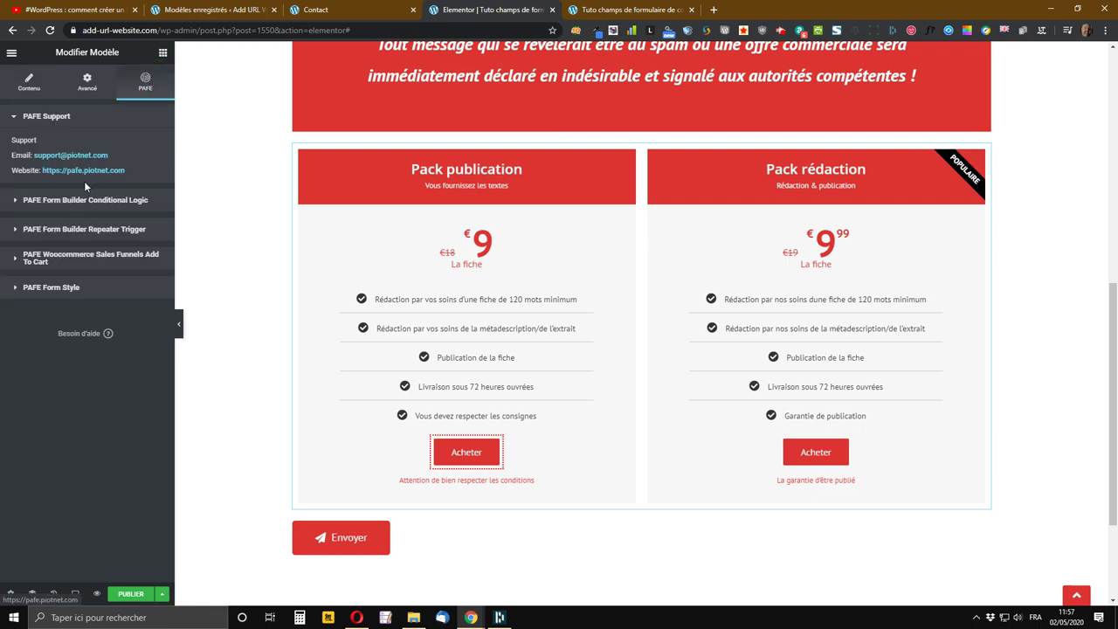
click(70, 200)
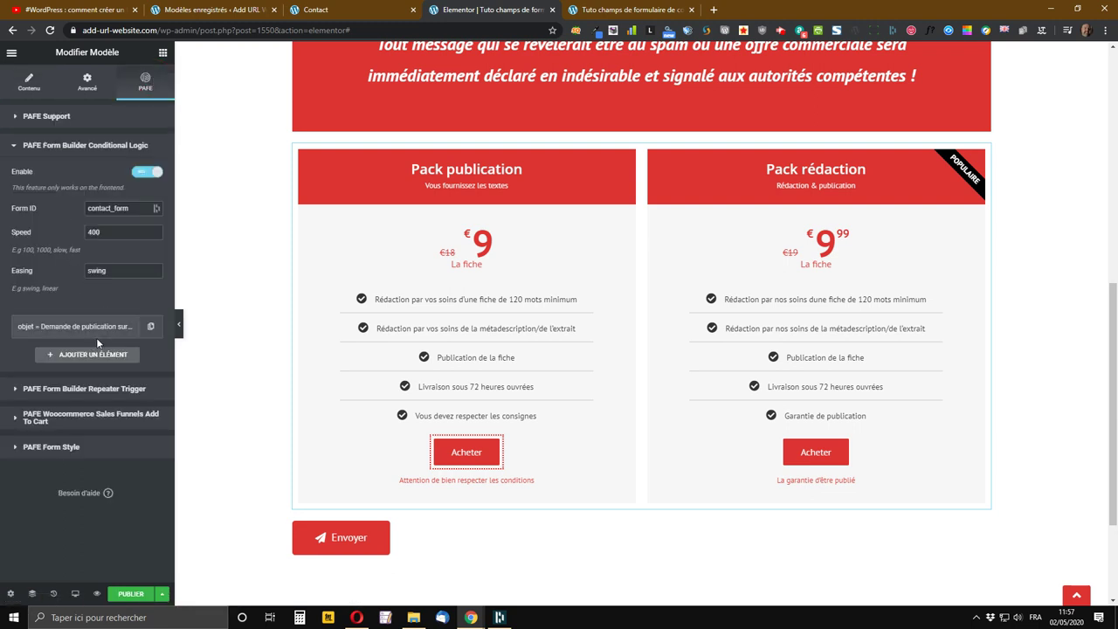
click(88, 330)
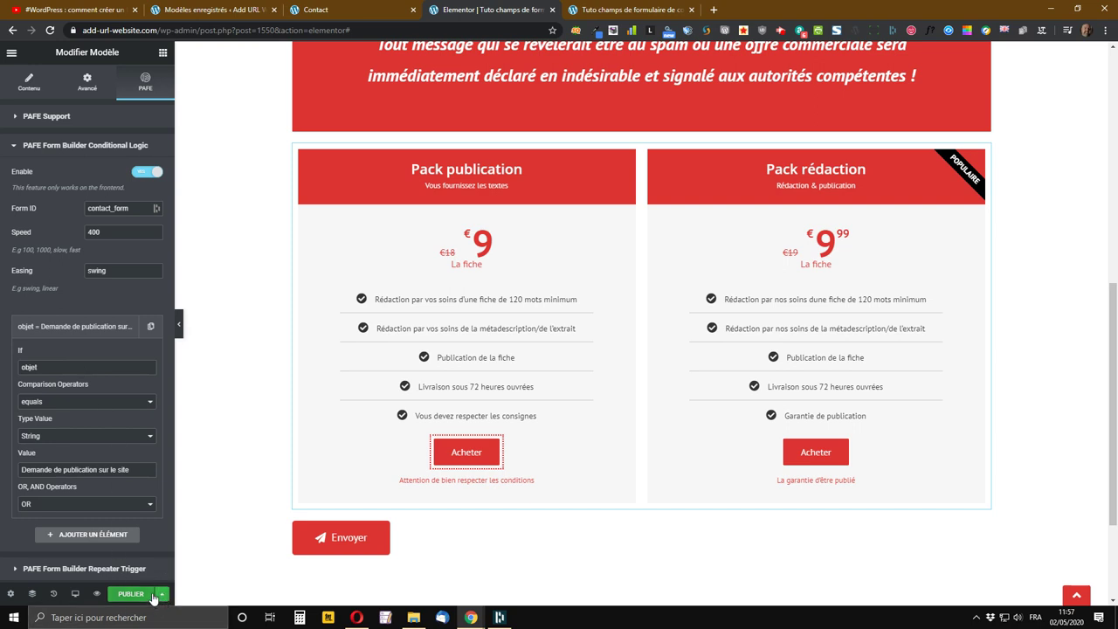
click(162, 596)
click(75, 540)
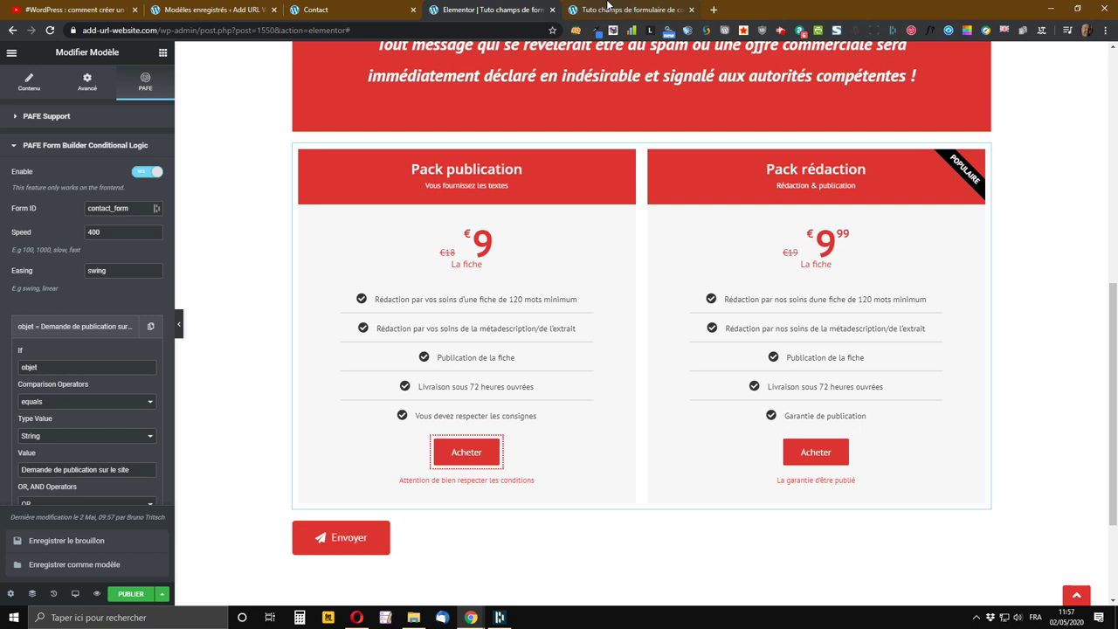
Reload the form preview and test the subjects "Demande de publication sur le site" and "Demande de renseignements autres"
click(607, 9)
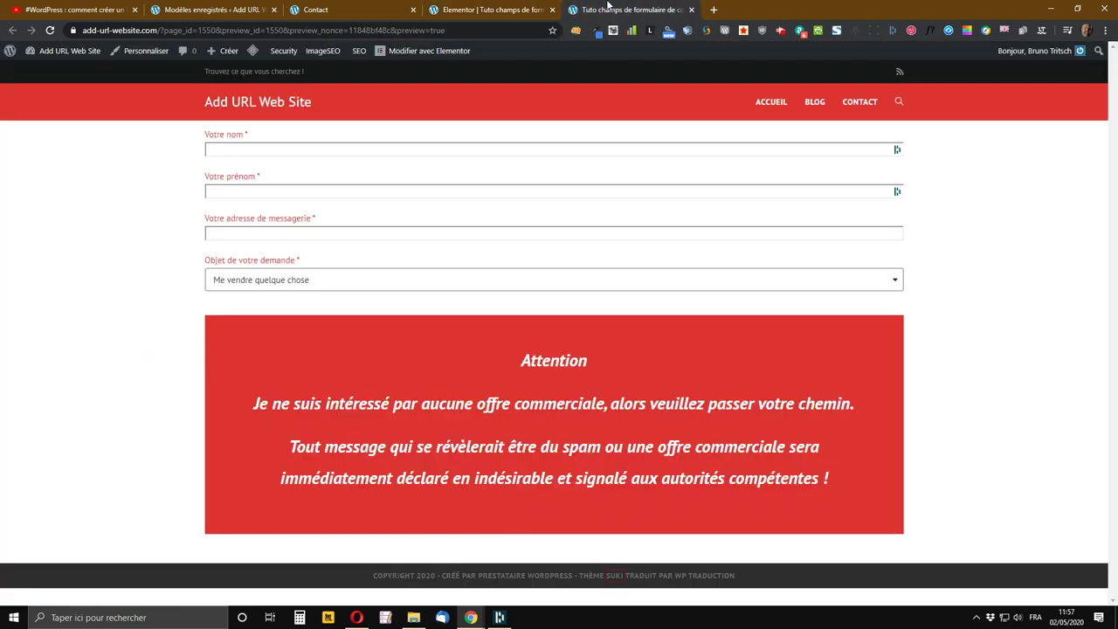
click(48, 31)
click(284, 280)
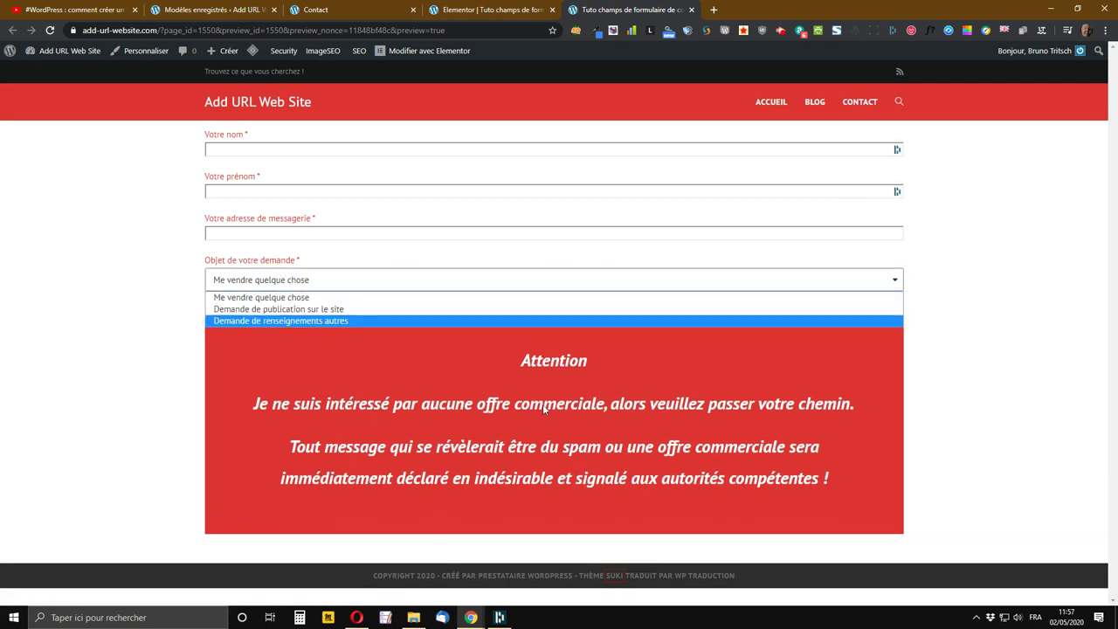
click(281, 309)
scroll(363, 321, down, 2)
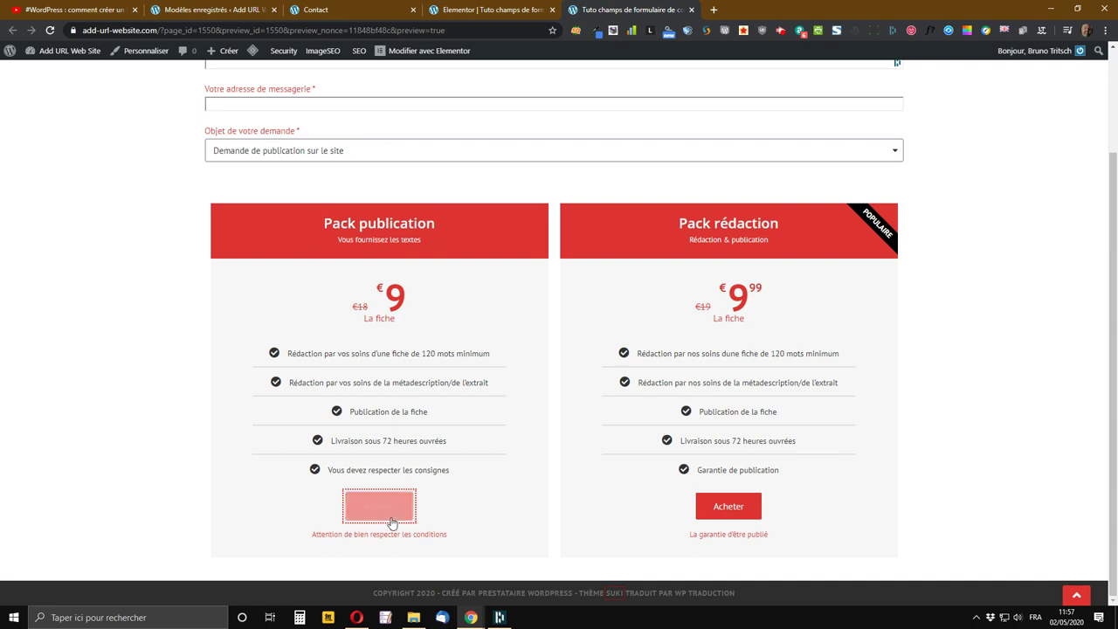
scroll(288, 265, up, 1)
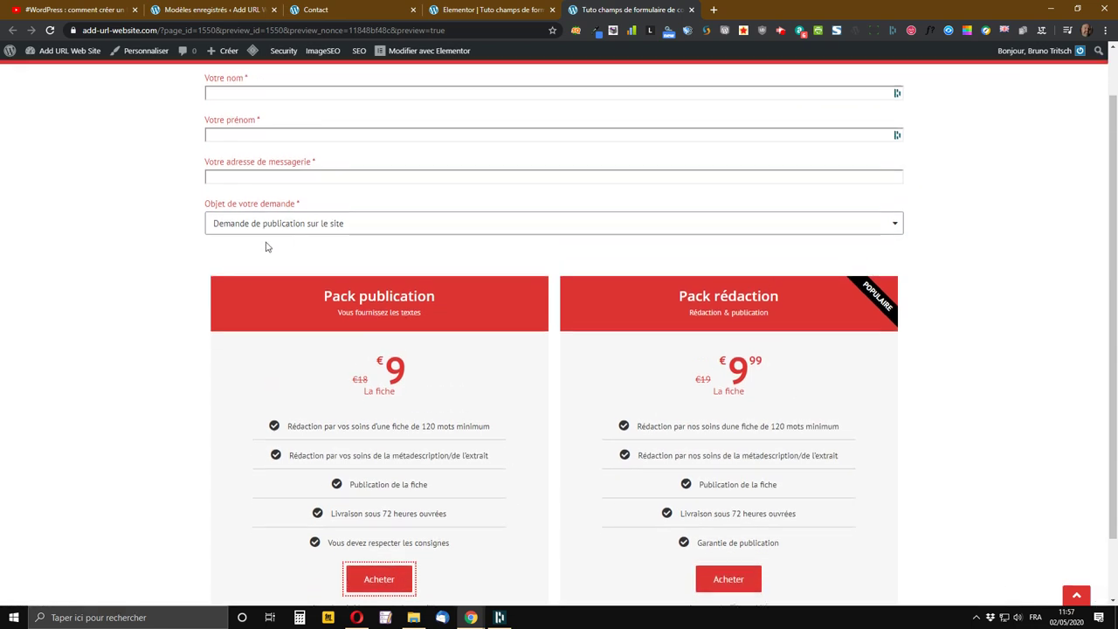
click(274, 230)
click(261, 272)
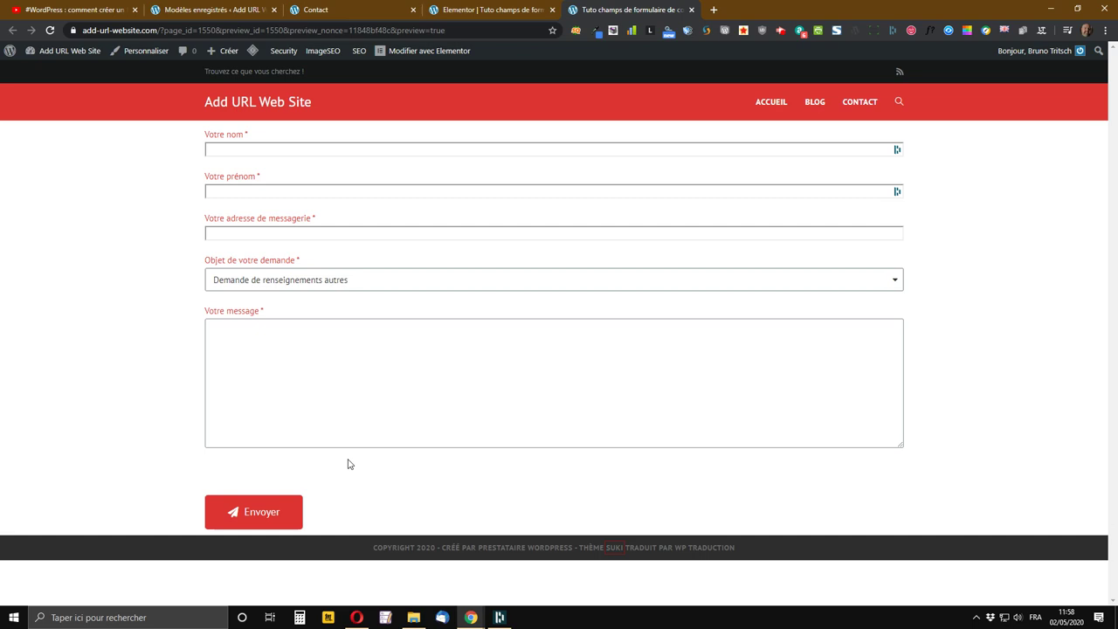
click(56, 9)
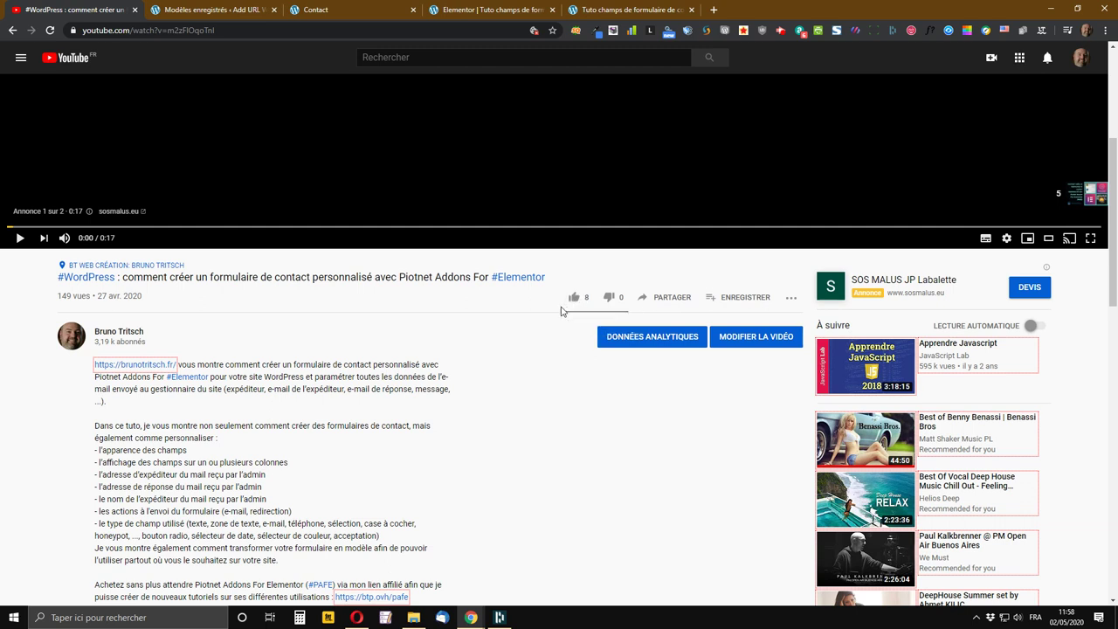
click(237, 9)
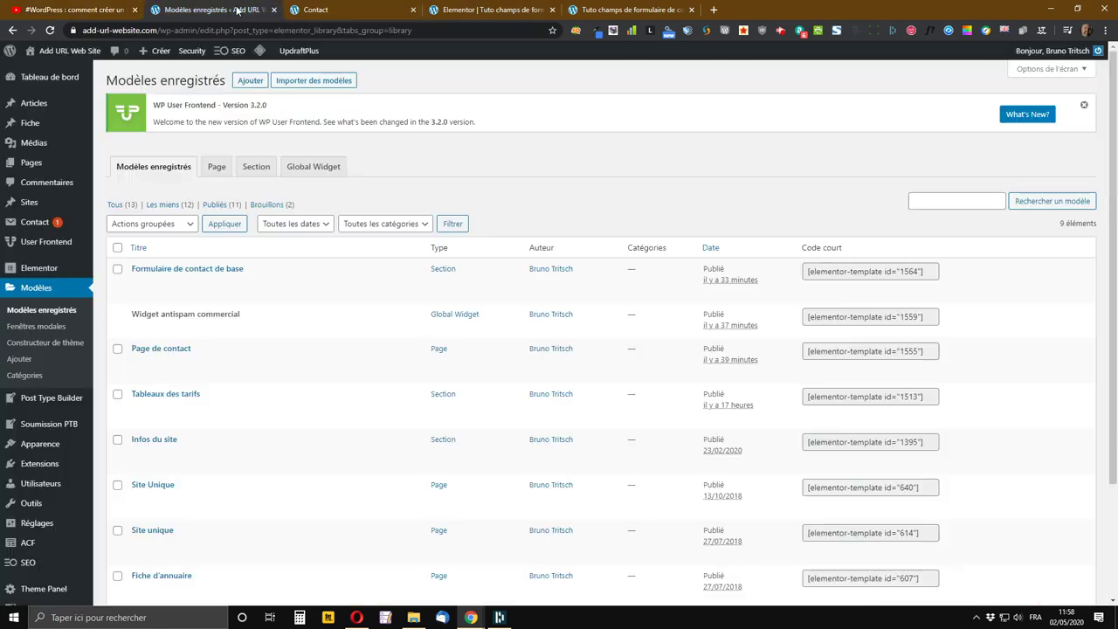